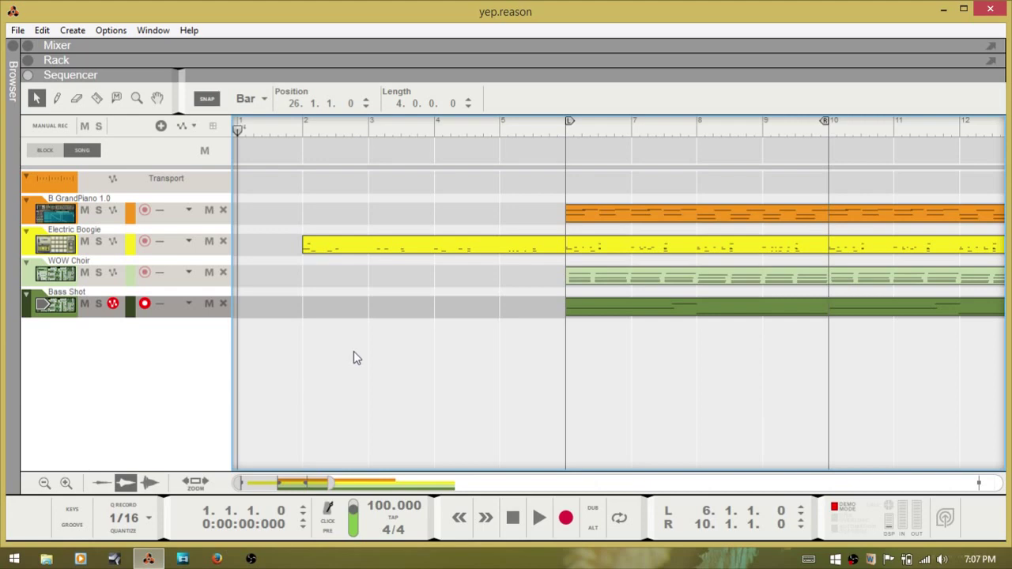
Play the song briefly from bar 1, stop playback and return the playhead to the start
{"action": "key", "text": "space"}
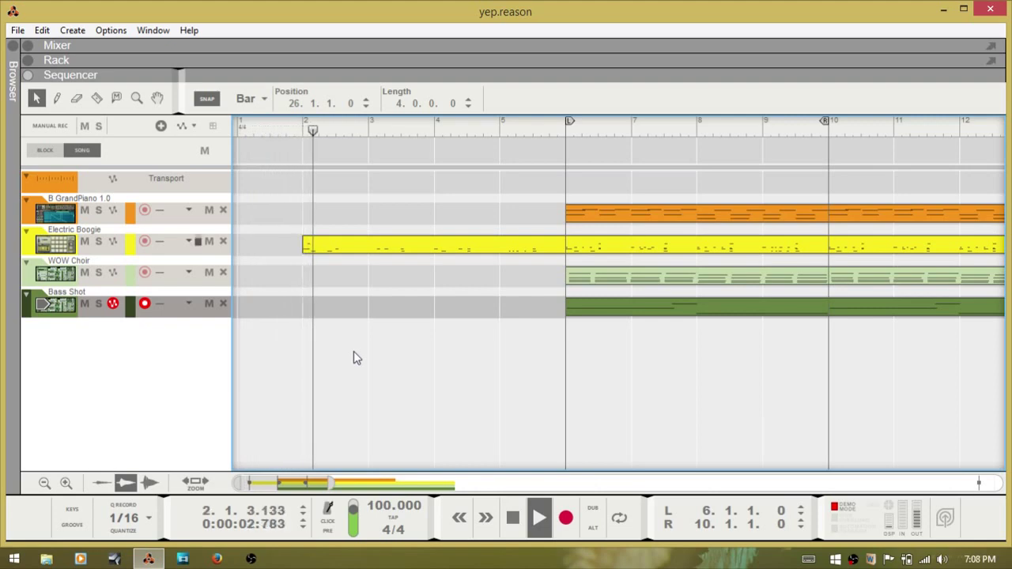
{"action": "key", "text": "space"}
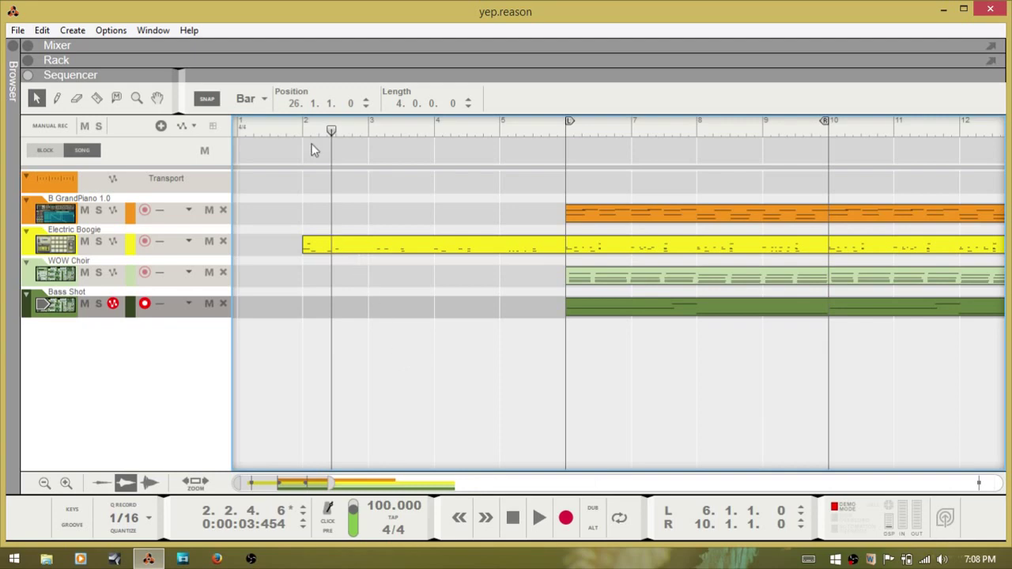
{"action": "left_click", "coordinate": [265, 132]}
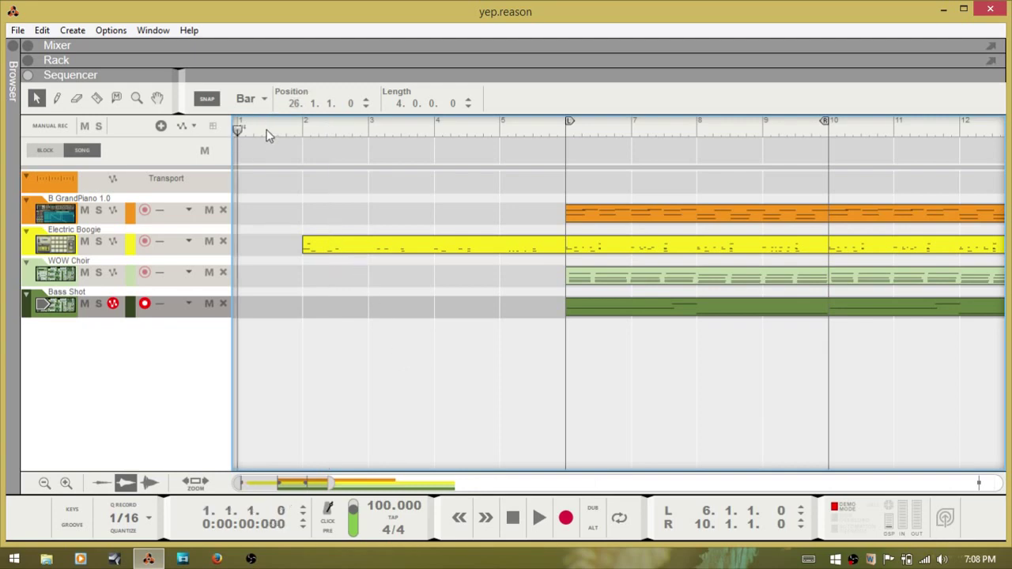
Play the song from bar 1 into bar 6 with pauses along the way, and return the playhead to the song start
{"action": "key", "text": "space"}
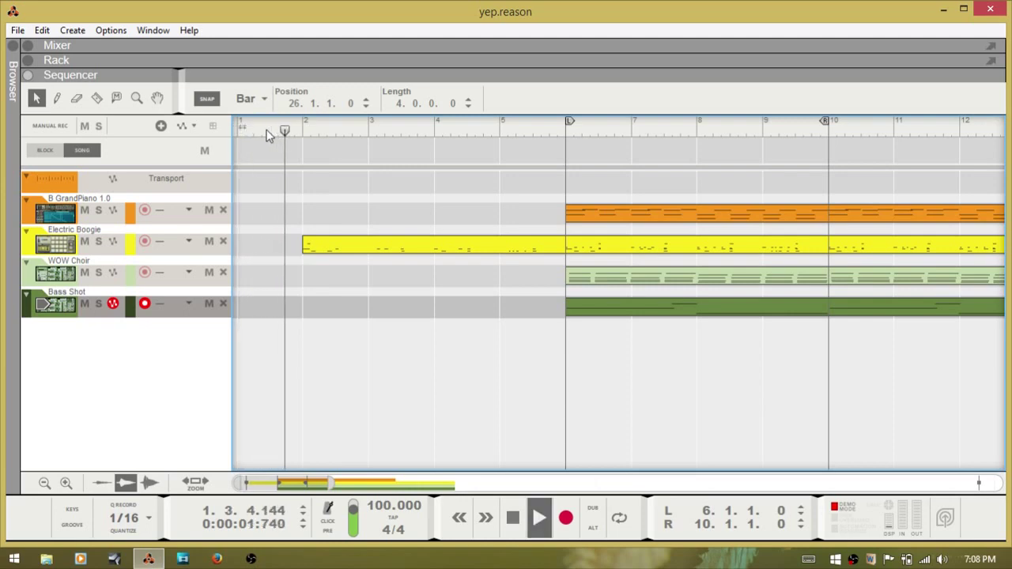
{"action": "key", "text": "space"}
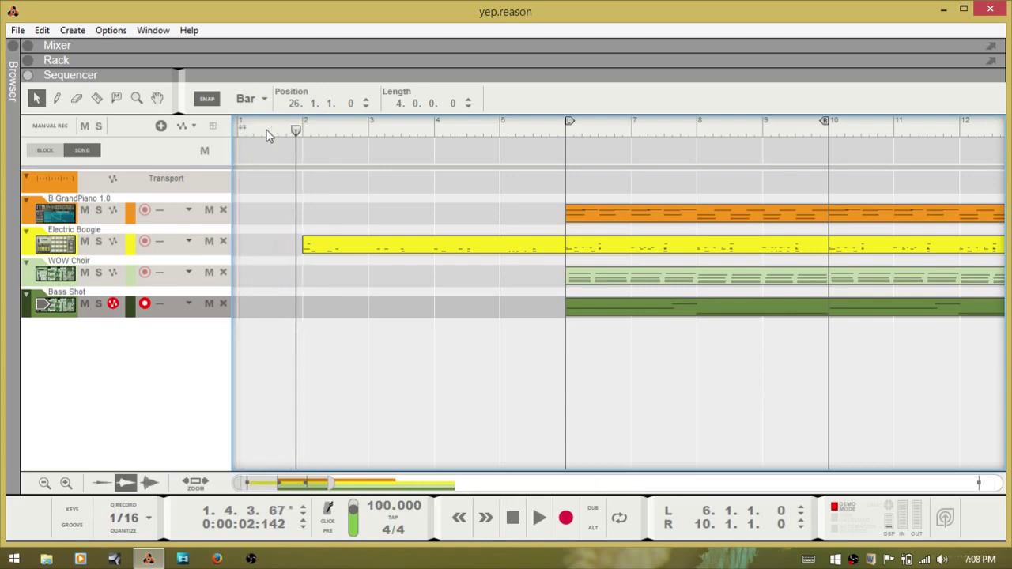
{"action": "key", "text": "space"}
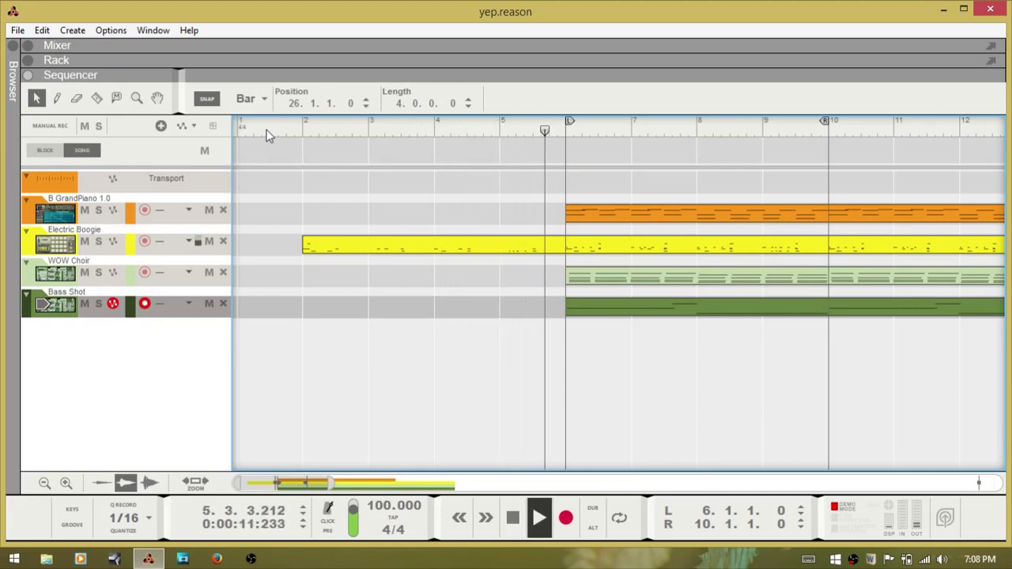
{"action": "key", "text": "space"}
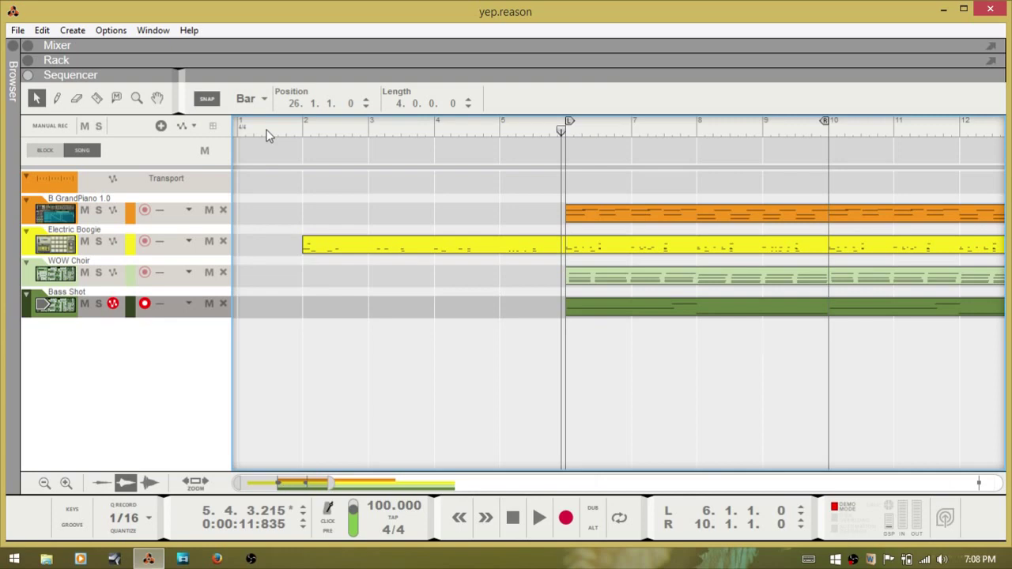
{"action": "key", "text": "space"}
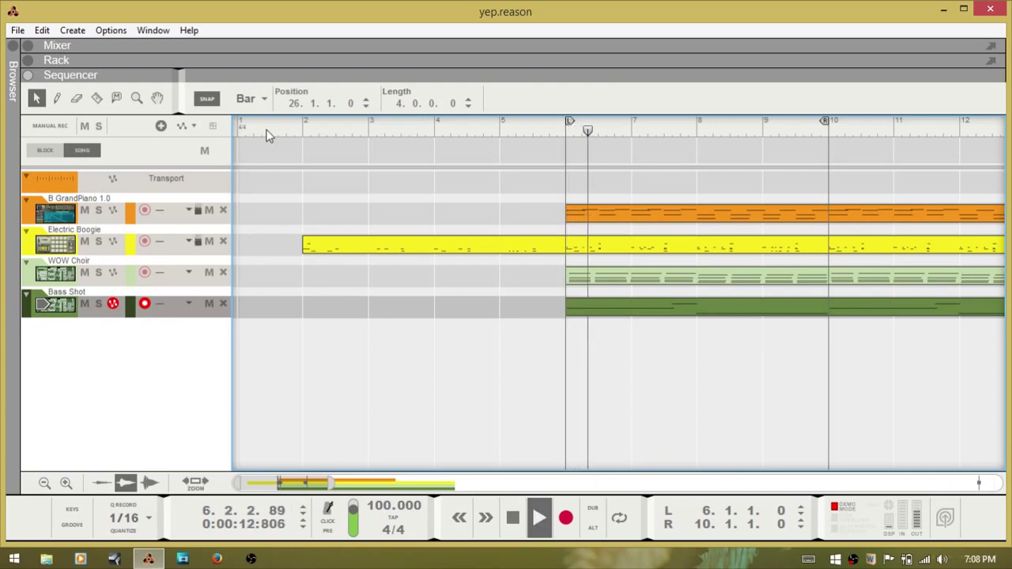
{"action": "key", "text": "space"}
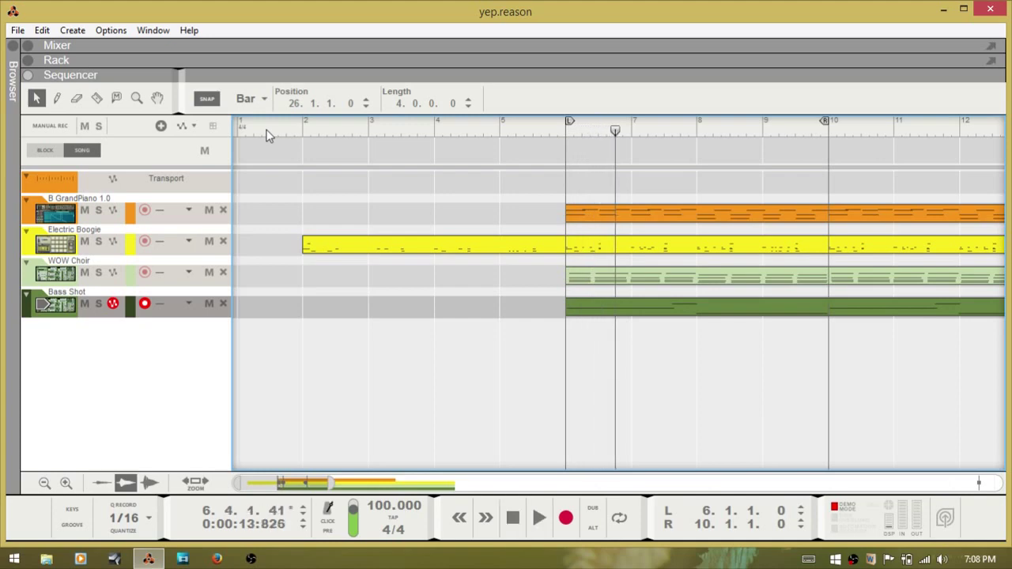
{"action": "key", "text": "KP_0"}
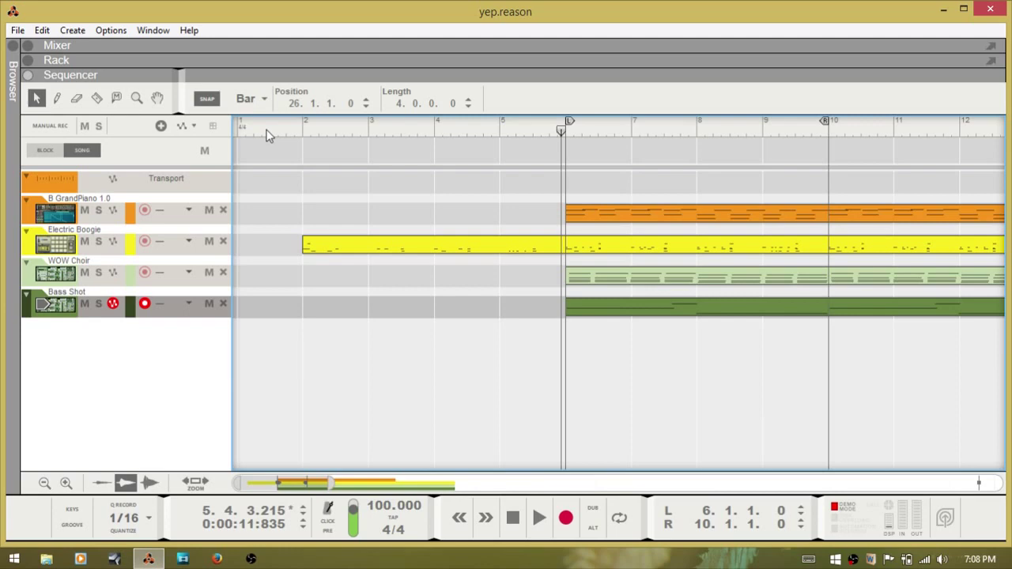
{"action": "key", "text": "KP_0"}
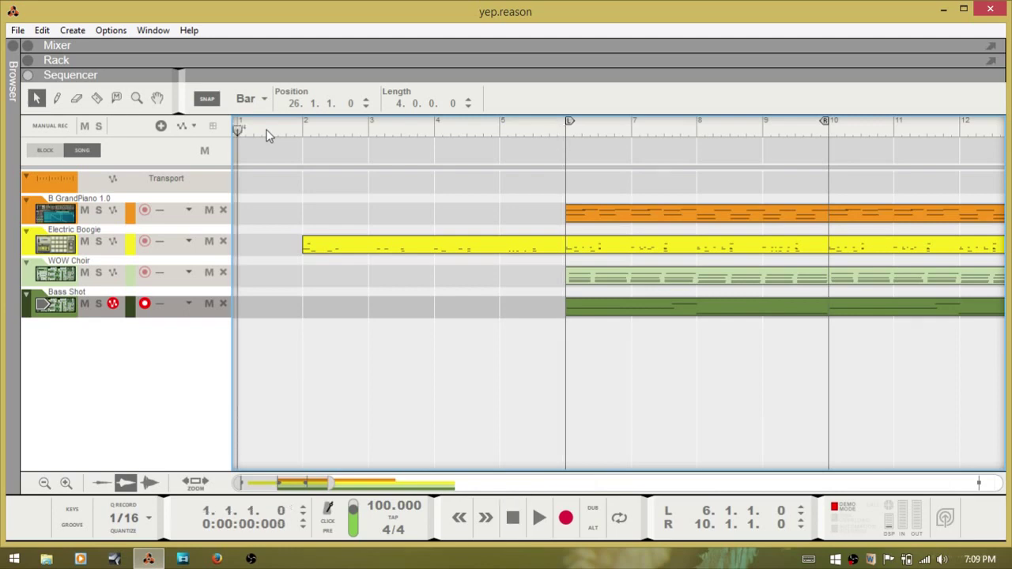
Play part of bar 1 three times, stopping and returning the playhead to the song start after each pass
{"action": "key", "text": "space"}
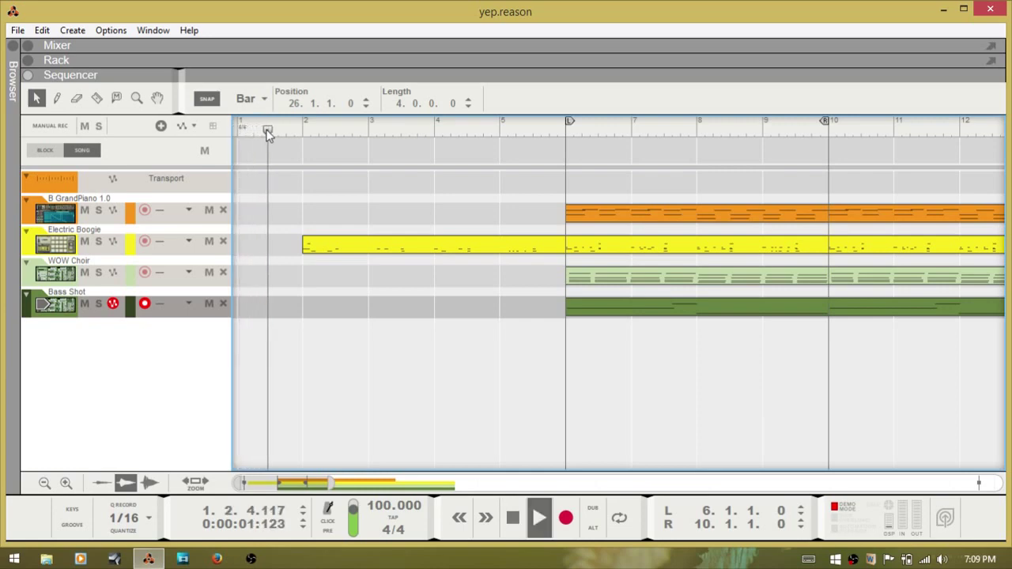
{"action": "key", "text": "space"}
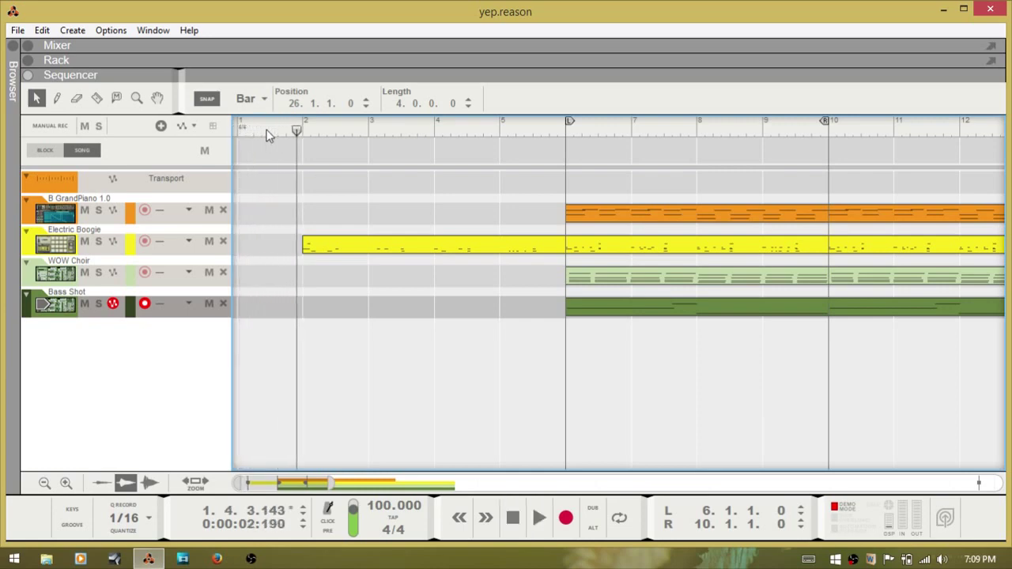
{"action": "key", "text": "KP_0"}
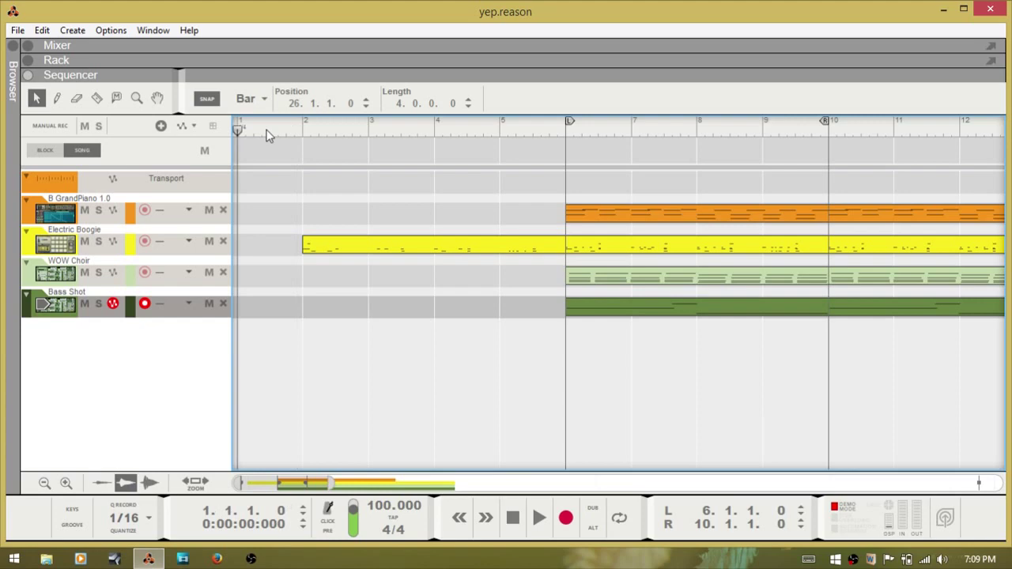
{"action": "key", "text": "space"}
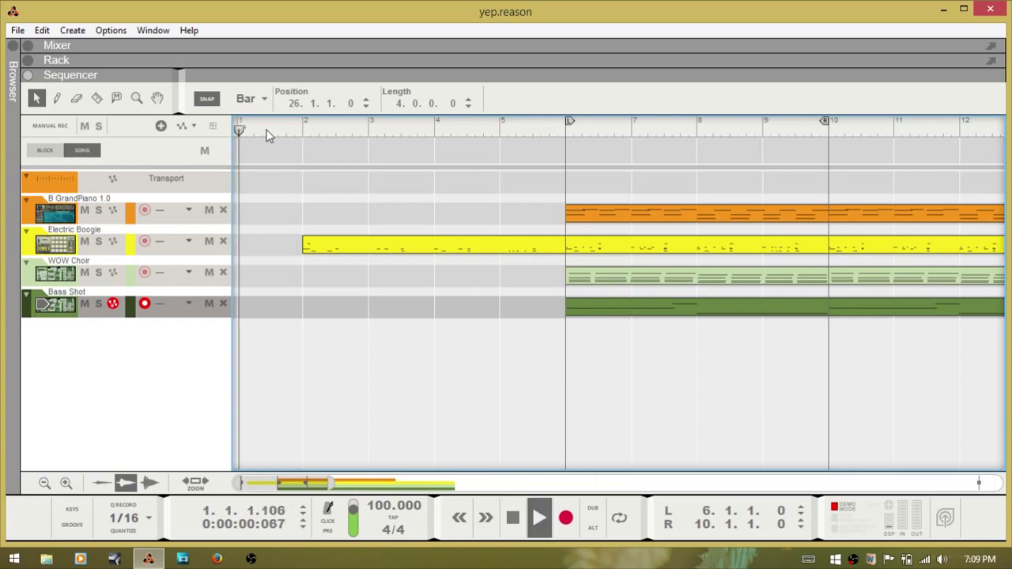
{"action": "key", "text": "space"}
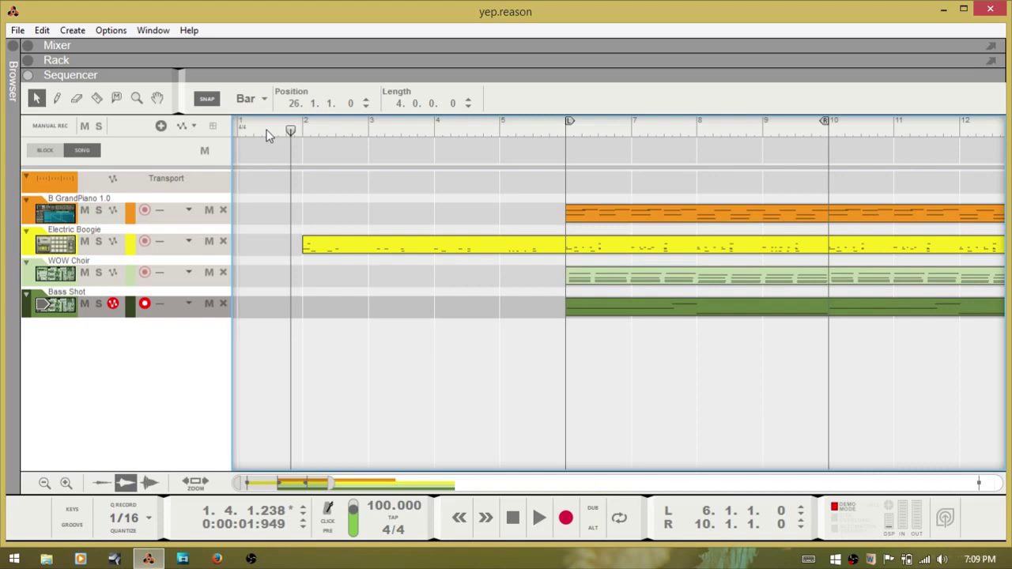
{"action": "key", "text": "KP_0"}
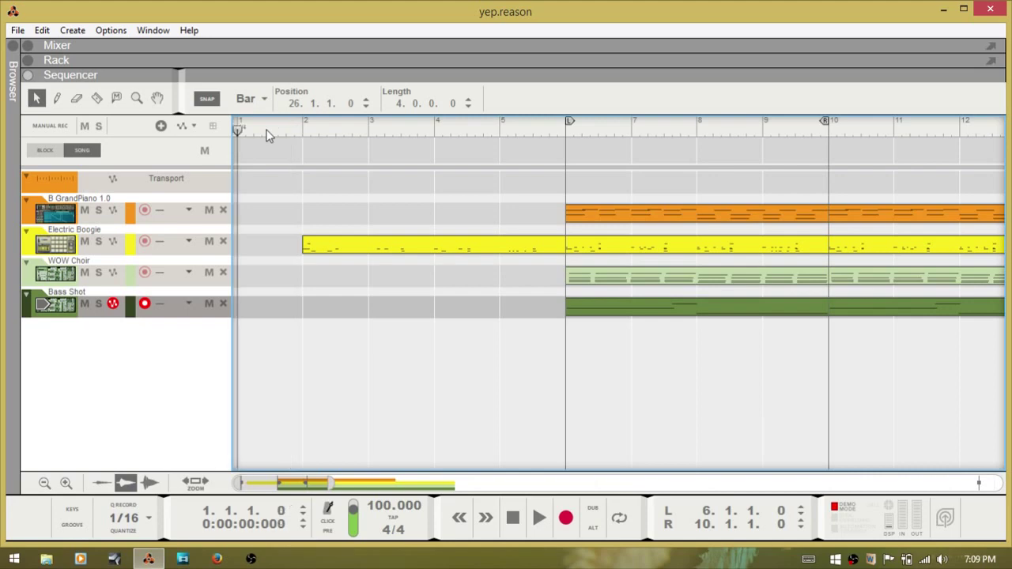
{"action": "key", "text": "space"}
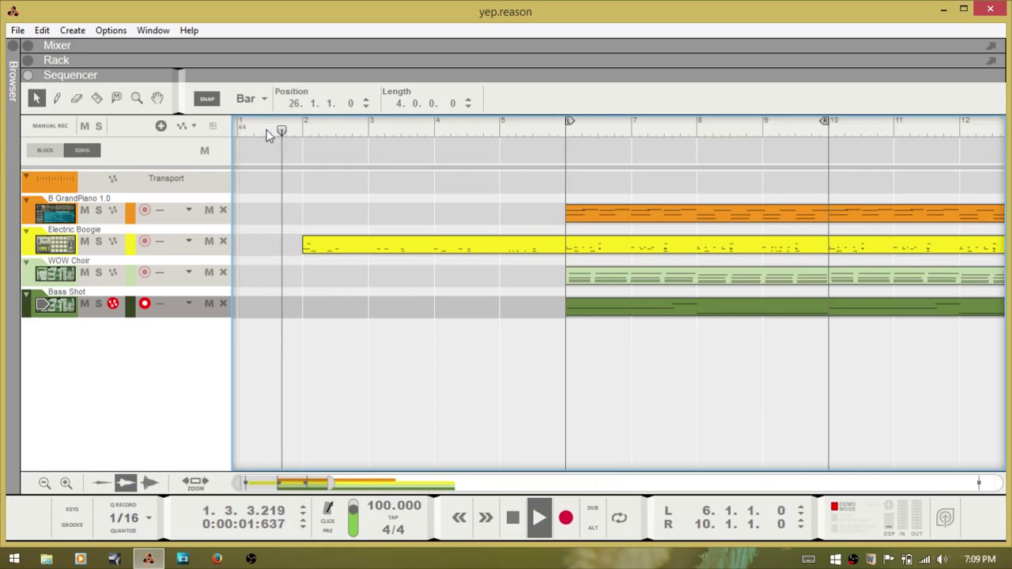
{"action": "key", "text": "space"}
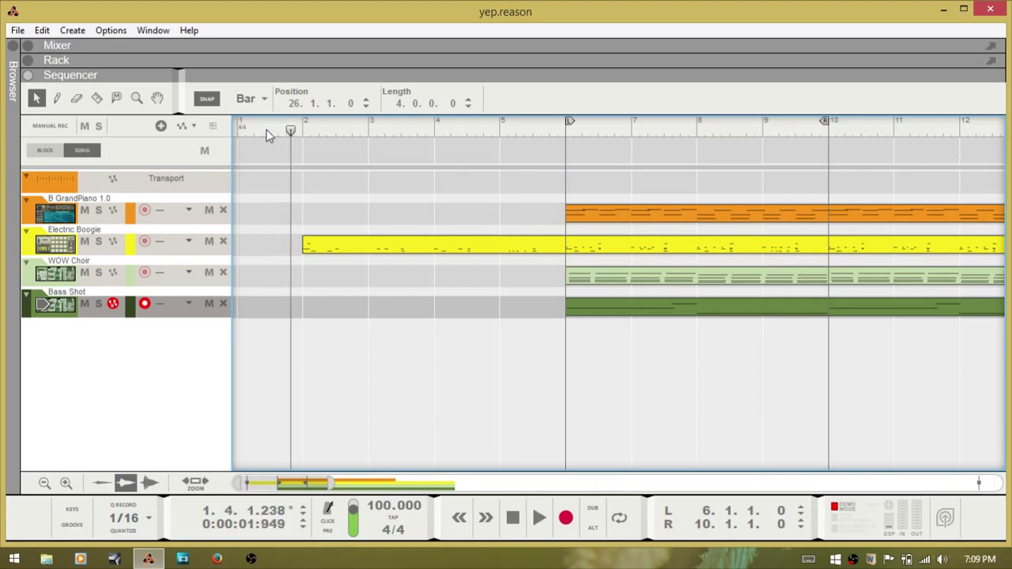
{"action": "key", "text": "KP_0"}
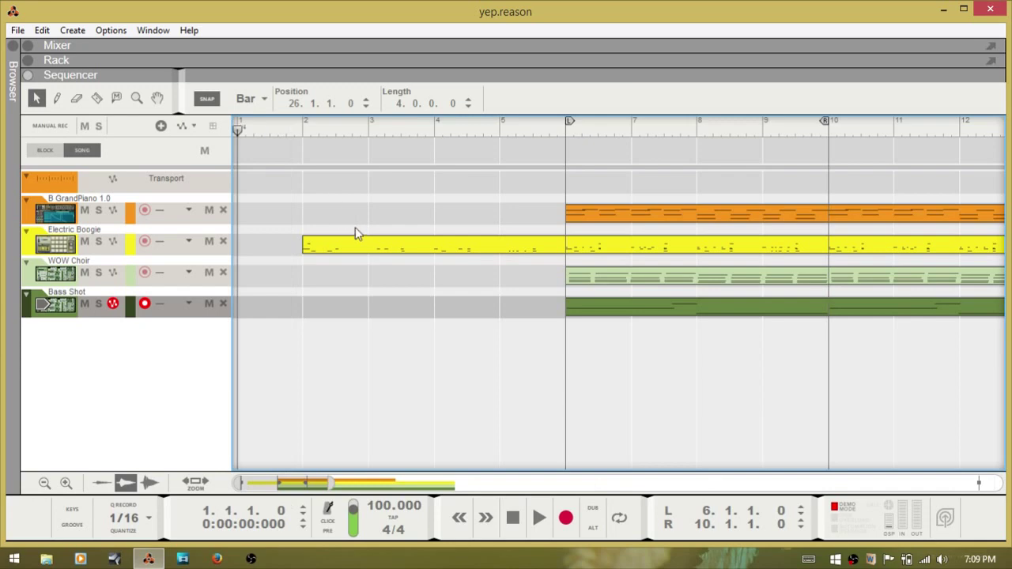
Zoom the arrangement to the Electric Boogie clip at bar 2, zoom in closer, and zoom back out
{"action": "left_click", "coordinate": [412, 247]}
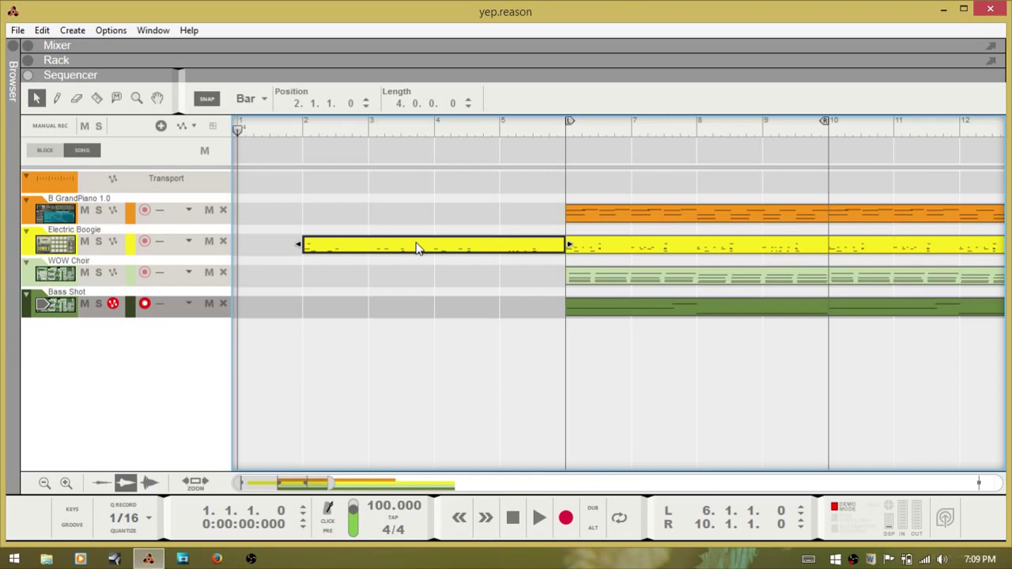
{"action": "key", "text": "z"}
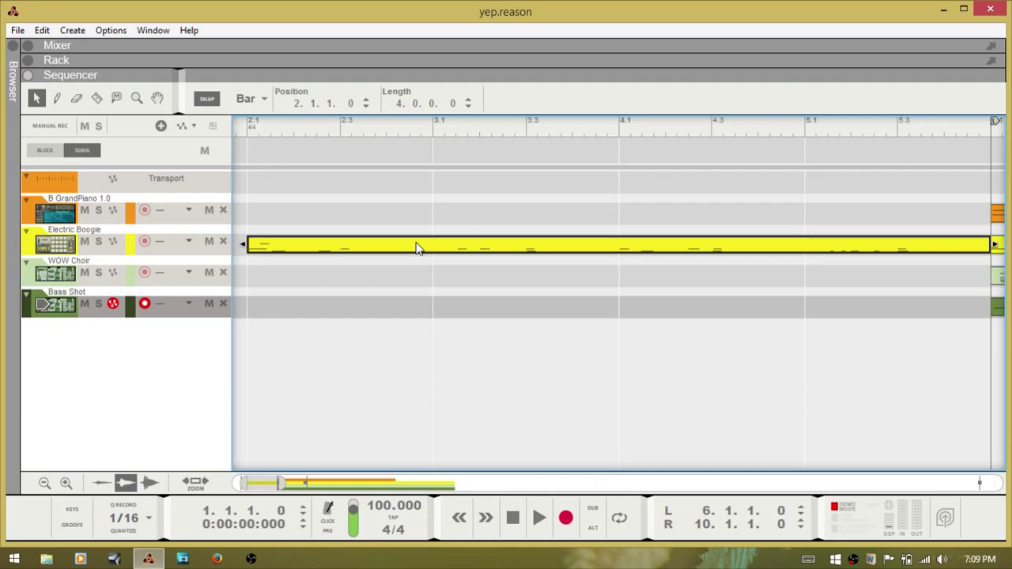
{"action": "scroll", "coordinate": [417, 248], "scroll_direction": "up", "scroll_amount": 3}
{"action": "scroll", "coordinate": [417, 249], "scroll_direction": "up", "scroll_amount": 1}
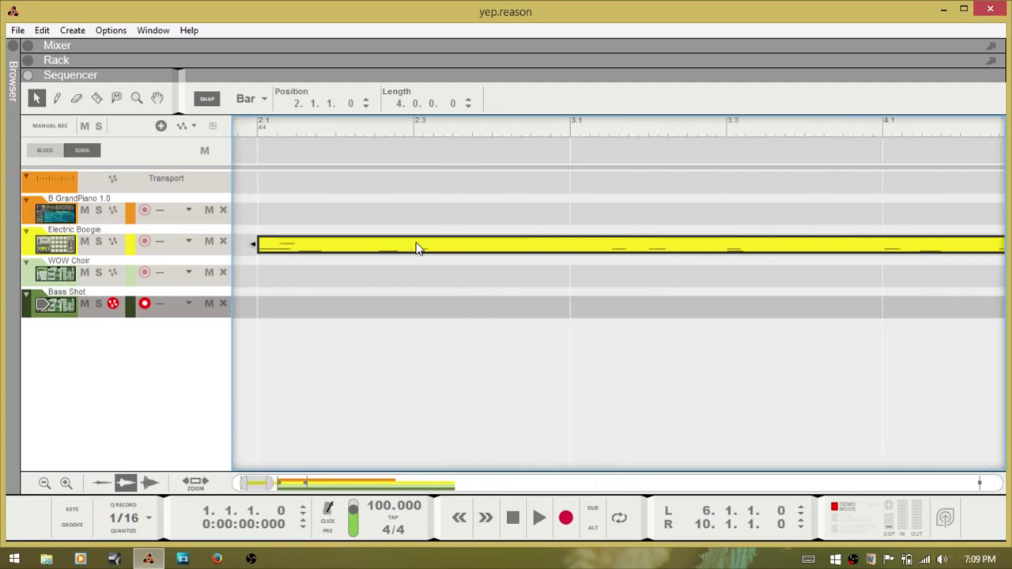
{"action": "scroll", "coordinate": [418, 248], "scroll_direction": "up", "scroll_amount": 4}
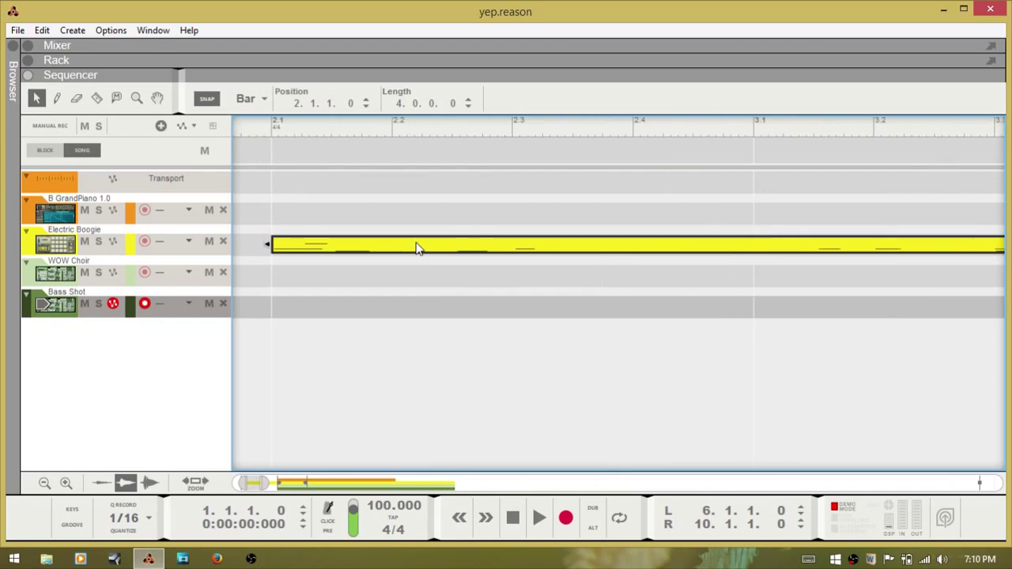
{"action": "scroll", "coordinate": [417, 248], "scroll_direction": "down", "scroll_amount": 5}
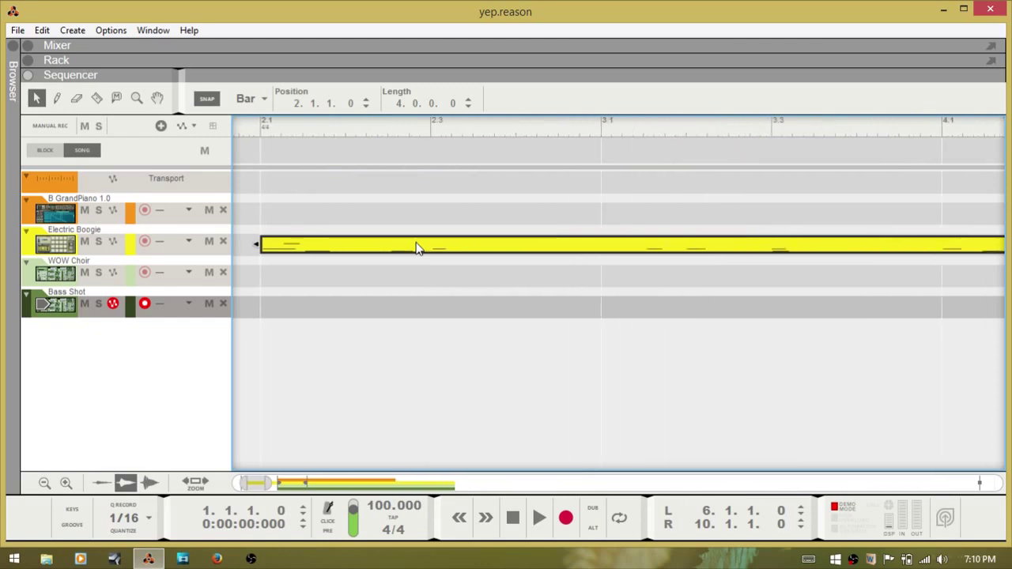
{"action": "scroll", "coordinate": [417, 249], "scroll_direction": "down", "scroll_amount": 5}
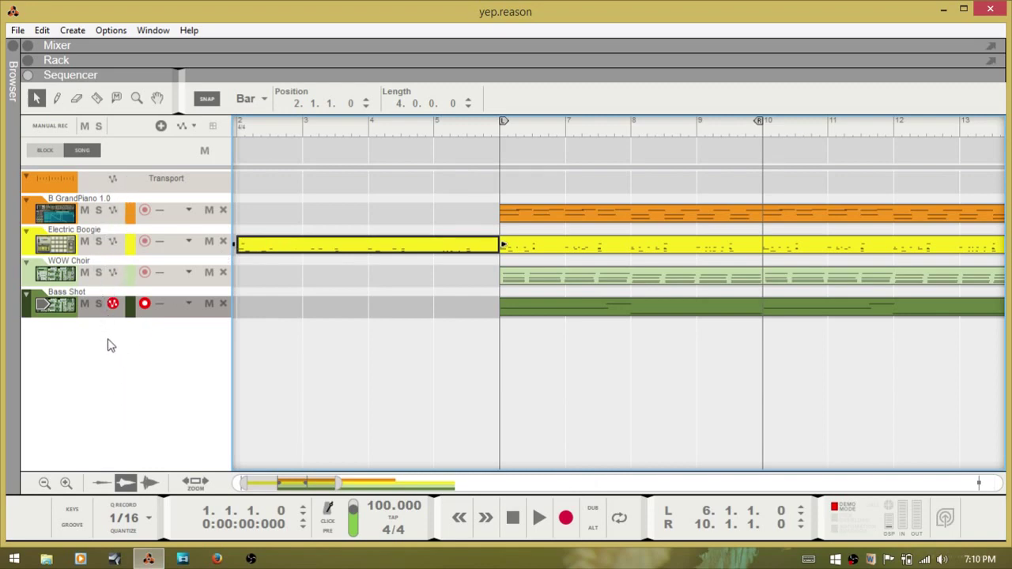
Increase the height of the sequencer tracks, and shrink them all to compact rows
{"action": "left_click", "coordinate": [66, 483]}
{"action": "left_click", "coordinate": [66, 483]}
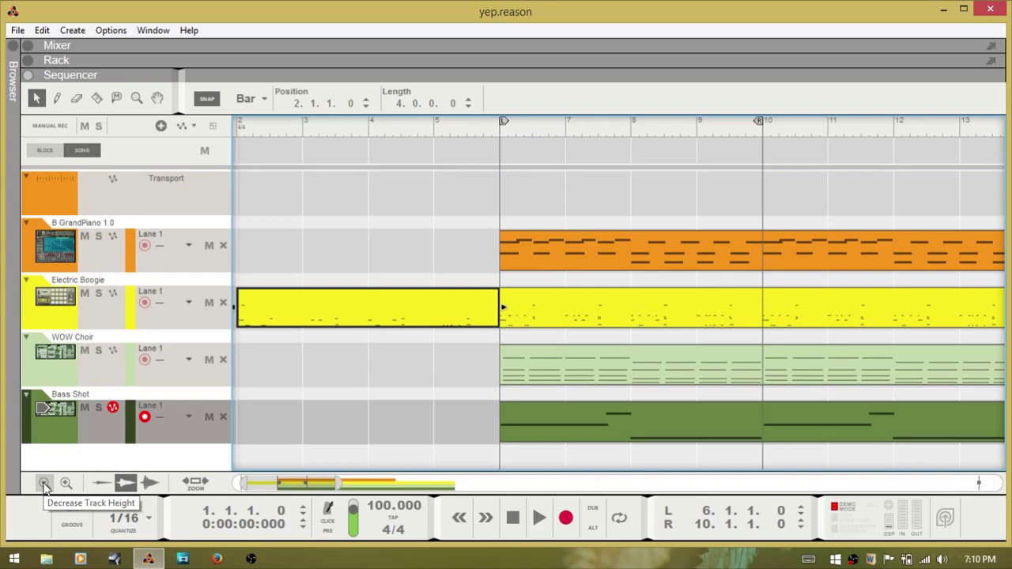
{"action": "left_click", "coordinate": [43, 484]}
{"action": "left_click", "coordinate": [43, 484]}
{"action": "left_click", "coordinate": [43, 484]}
{"action": "left_click", "coordinate": [43, 483]}
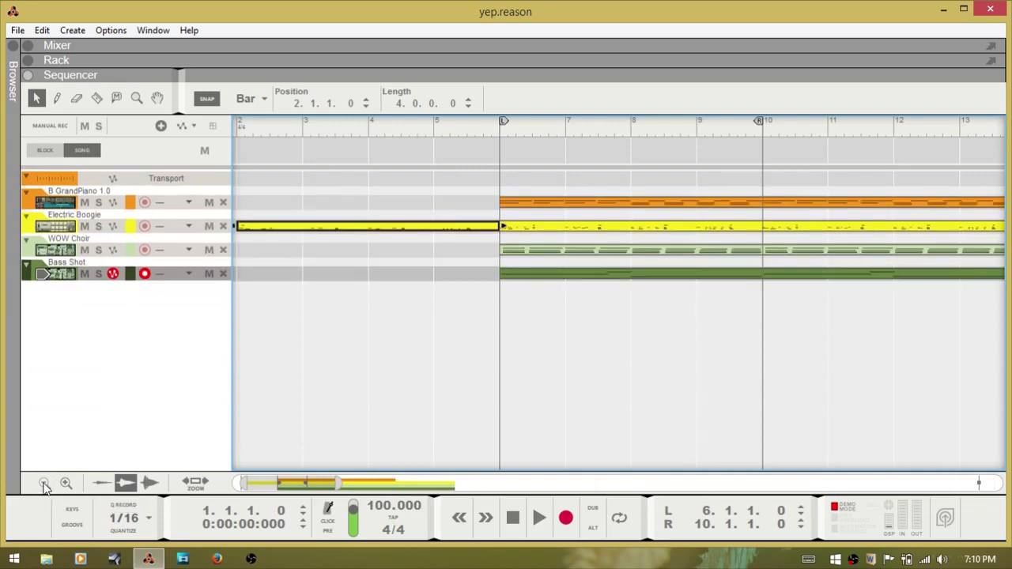
Increase the height of all sequencer tracks until their lane names fit
{"action": "left_click", "coordinate": [66, 484]}
{"action": "left_click", "coordinate": [66, 484]}
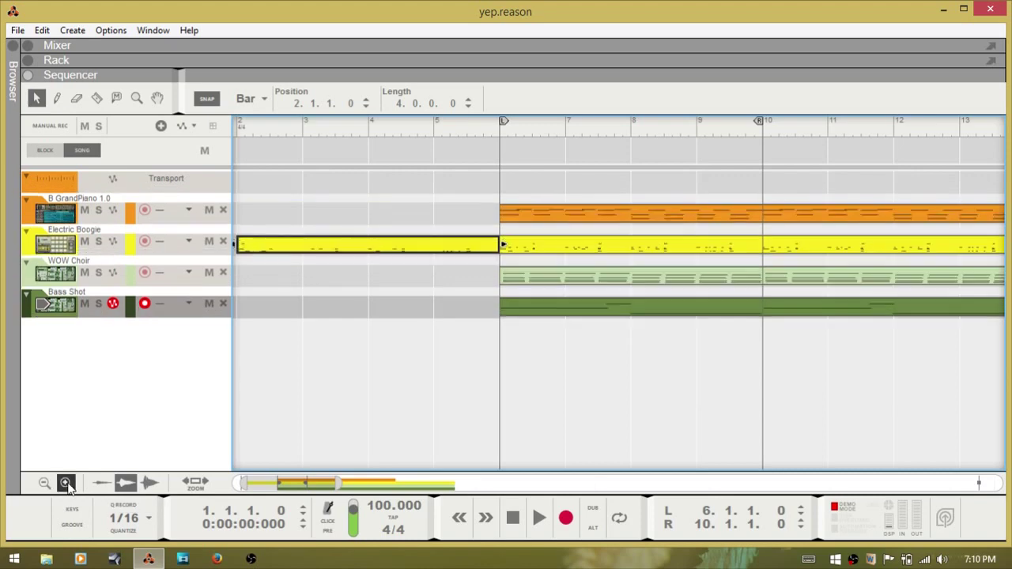
{"action": "left_click", "coordinate": [66, 484]}
{"action": "left_click", "coordinate": [66, 484]}
{"action": "left_click", "coordinate": [67, 484]}
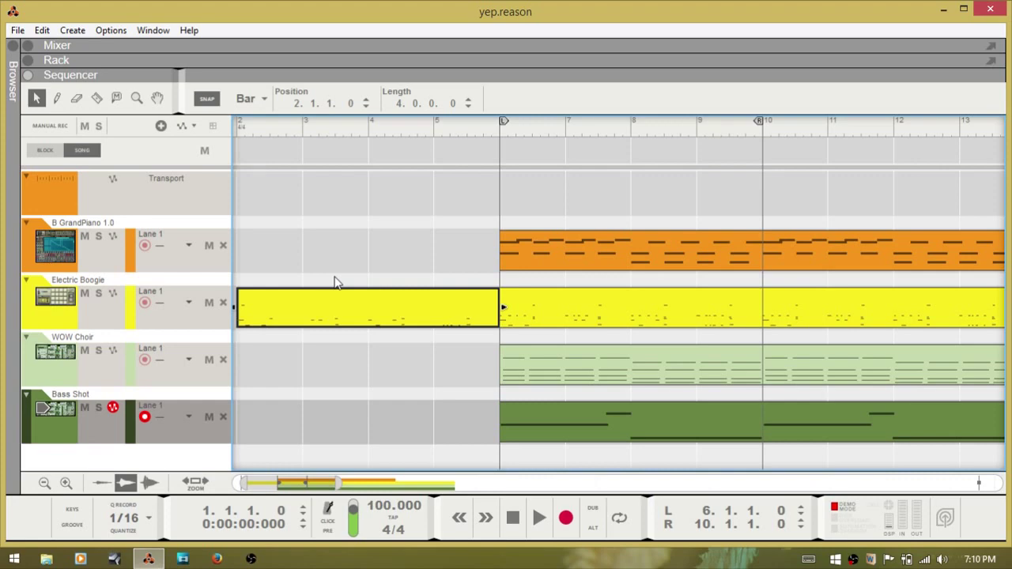
View the Mixer and the Rack in turn, and return to the Sequencer
{"action": "key", "text": "F5"}
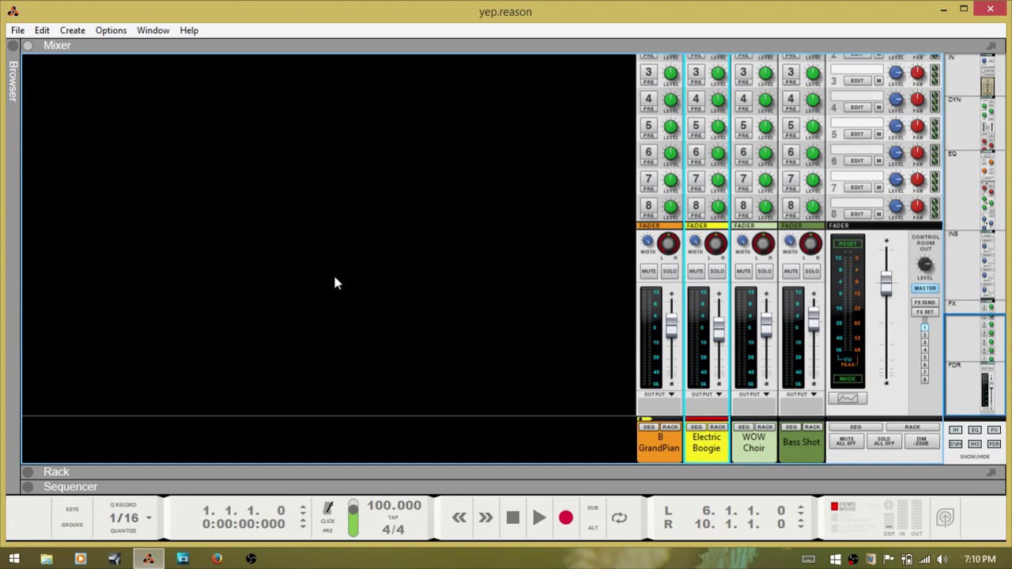
{"action": "key", "text": "F6"}
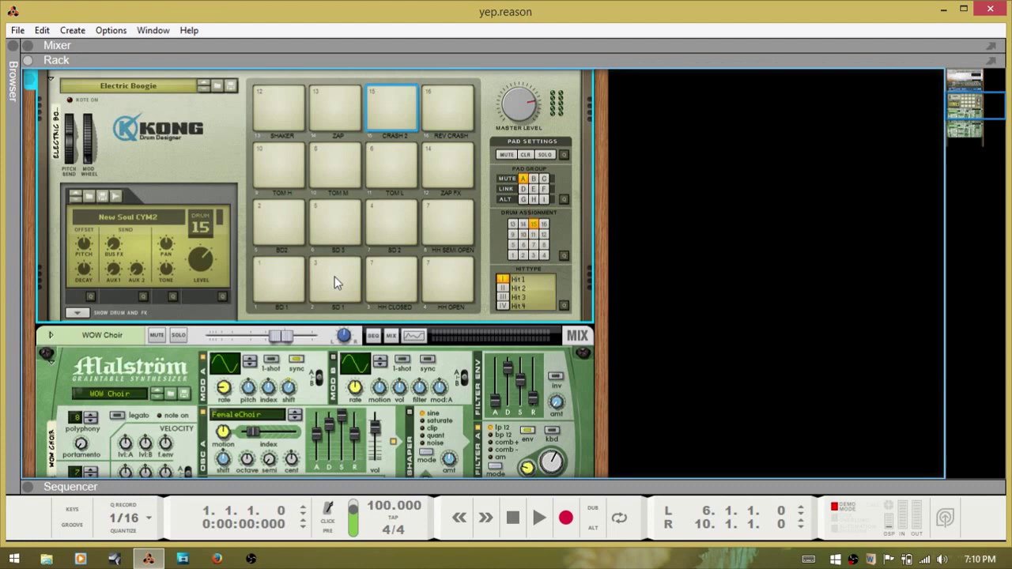
{"action": "key", "text": "F7"}
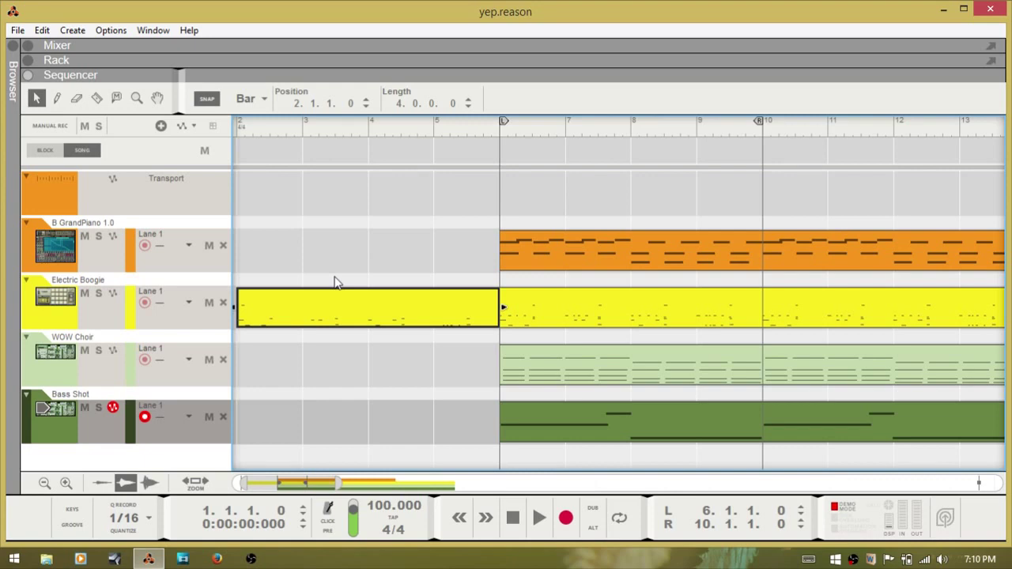
Show the Mixer and select the B GrandPiano channel strip
{"action": "key", "text": "F5"}
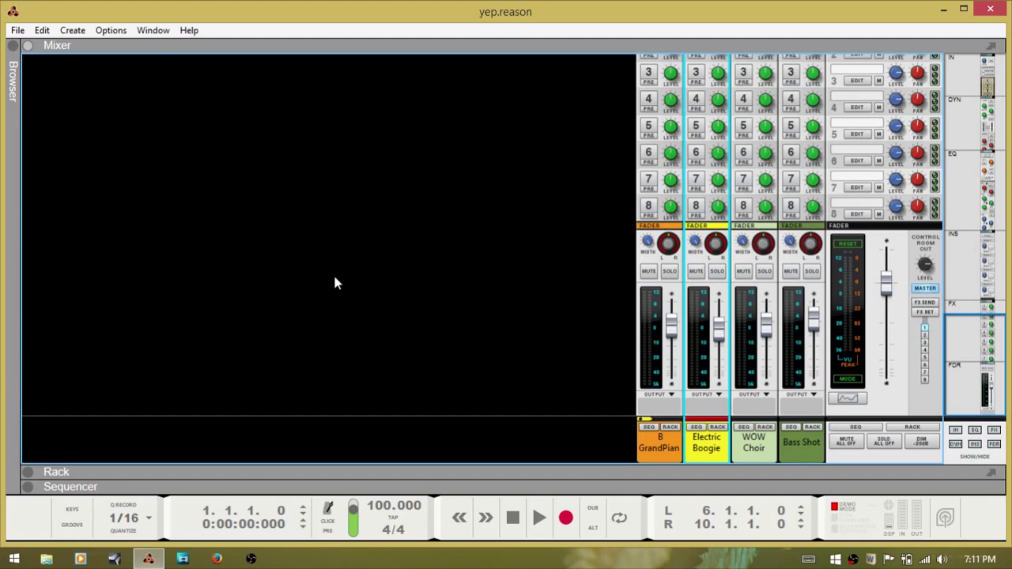
{"action": "key", "text": "F2"}
{"action": "left_click", "coordinate": [674, 294]}
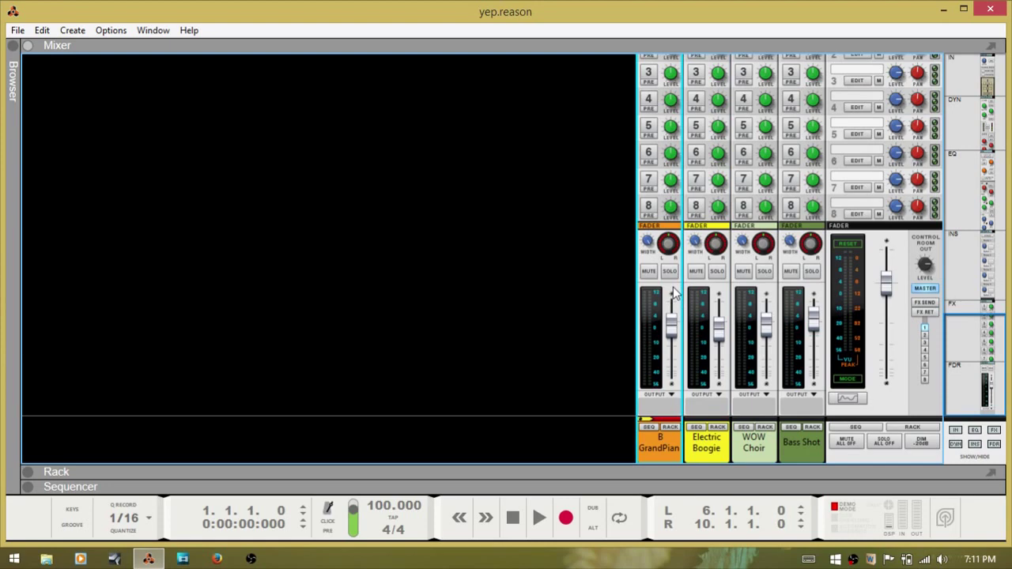
Show the Tool Window over the Mixer and hide it again
{"action": "key", "text": "F2"}
{"action": "key", "text": "F8"}
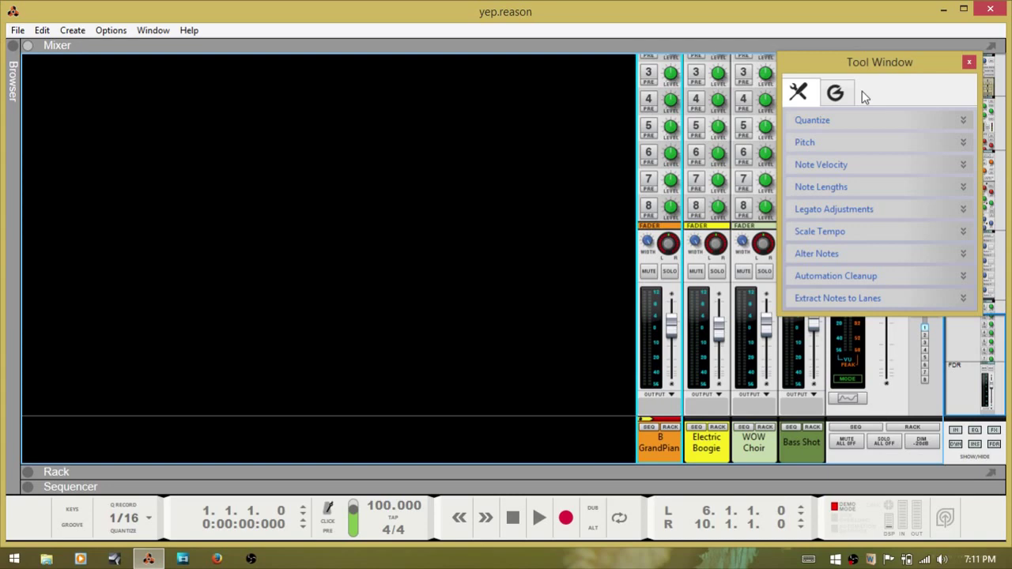
{"action": "key", "text": "F8"}
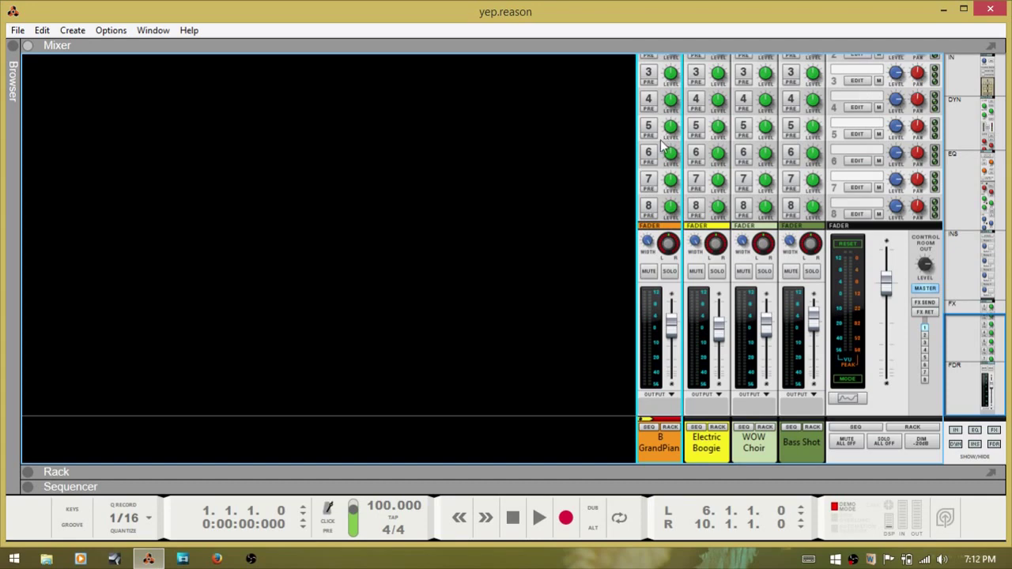
Show the Rack, flip it to its rear side, and examine the cabling from the Hardware Interface down to the Malström
{"action": "key", "text": "F6"}
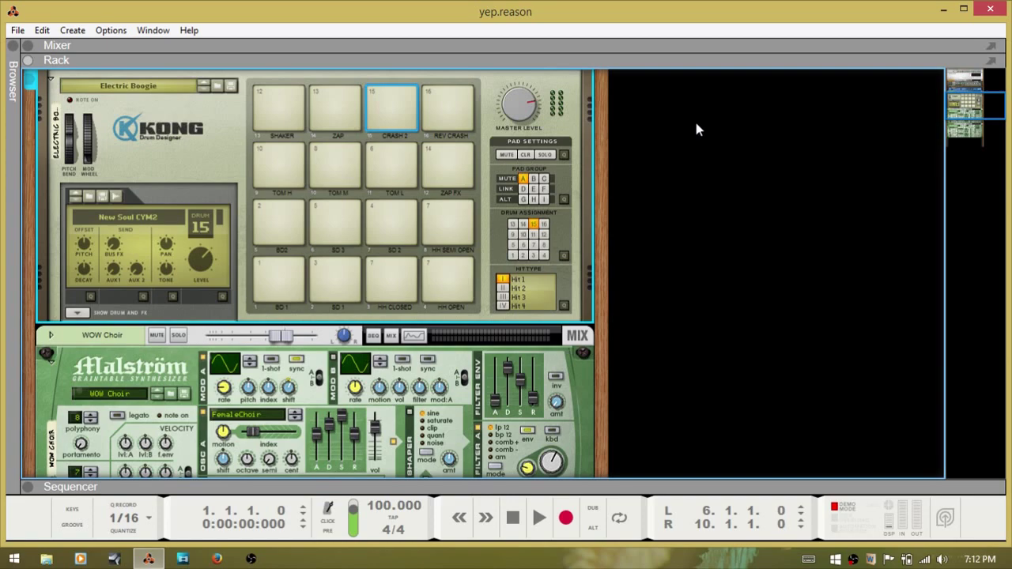
{"action": "key", "text": "Tab"}
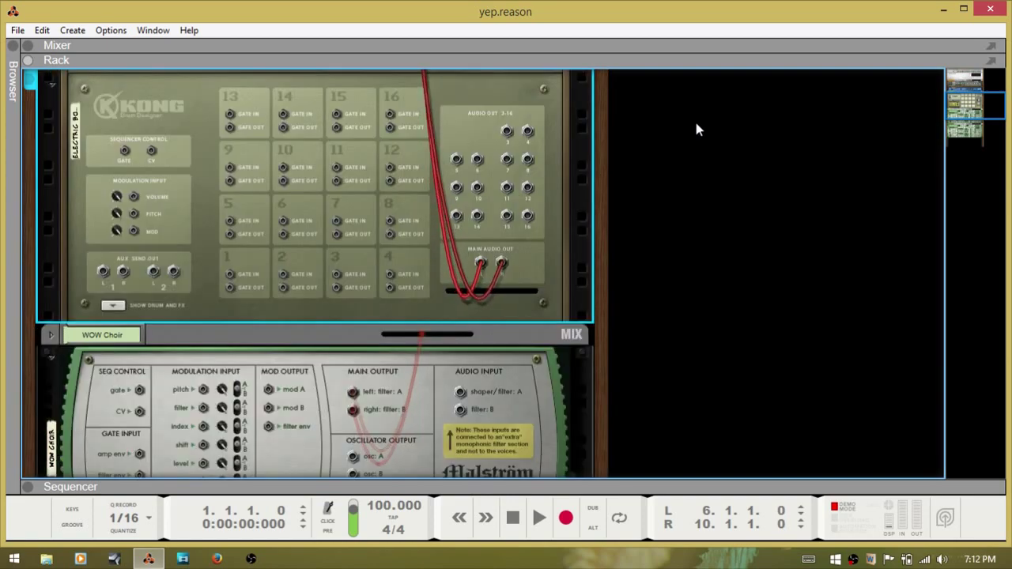
{"action": "scroll", "coordinate": [685, 126], "scroll_direction": "up", "scroll_amount": 5}
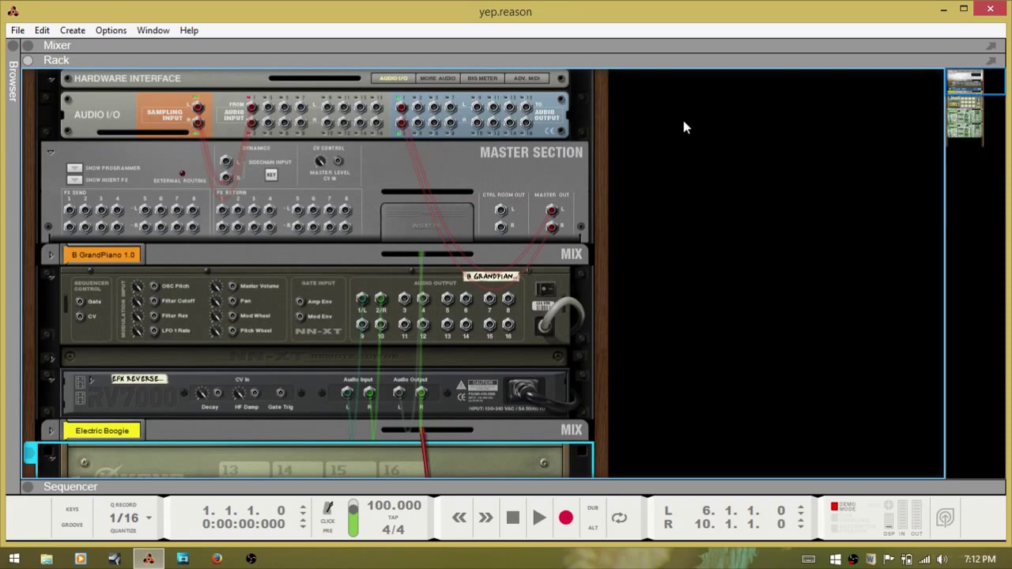
{"action": "scroll", "coordinate": [684, 127], "scroll_direction": "down", "scroll_amount": 5}
{"action": "scroll", "coordinate": [684, 127], "scroll_direction": "down", "scroll_amount": 5}
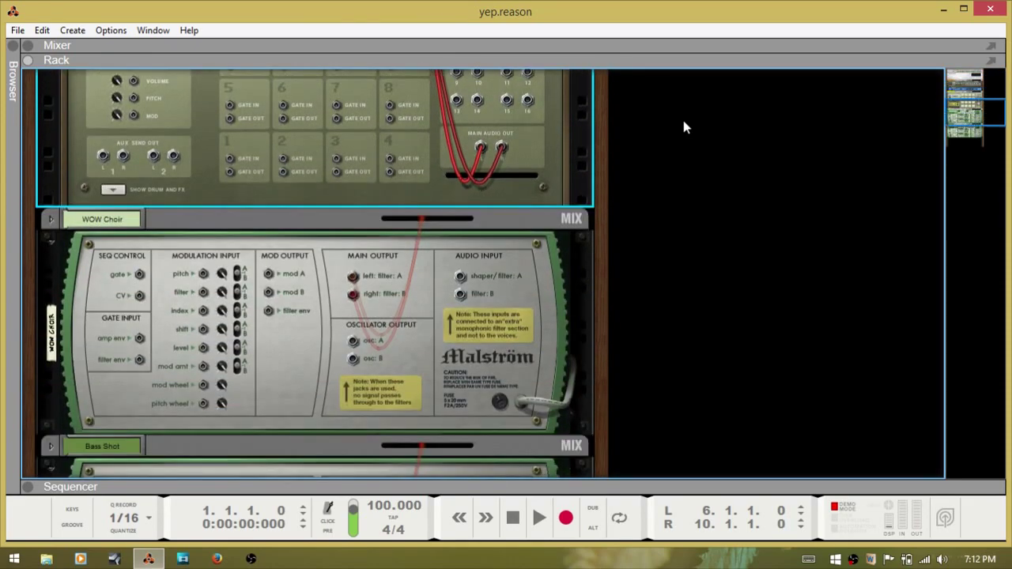
{"action": "scroll", "coordinate": [685, 127], "scroll_direction": "up", "scroll_amount": 4}
{"action": "scroll", "coordinate": [684, 123], "scroll_direction": "up", "scroll_amount": 5}
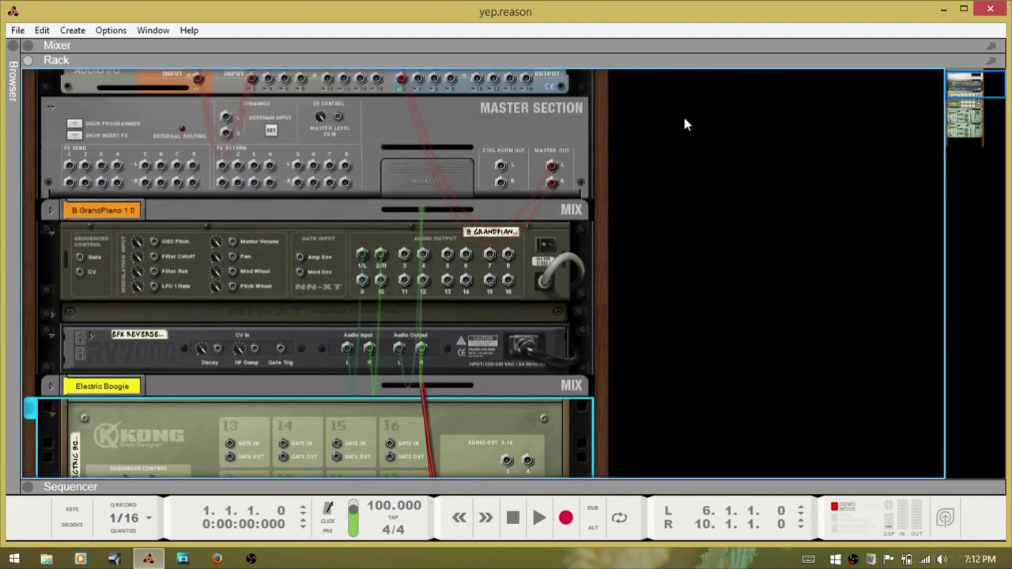
{"action": "scroll", "coordinate": [684, 124], "scroll_direction": "up", "scroll_amount": 1}
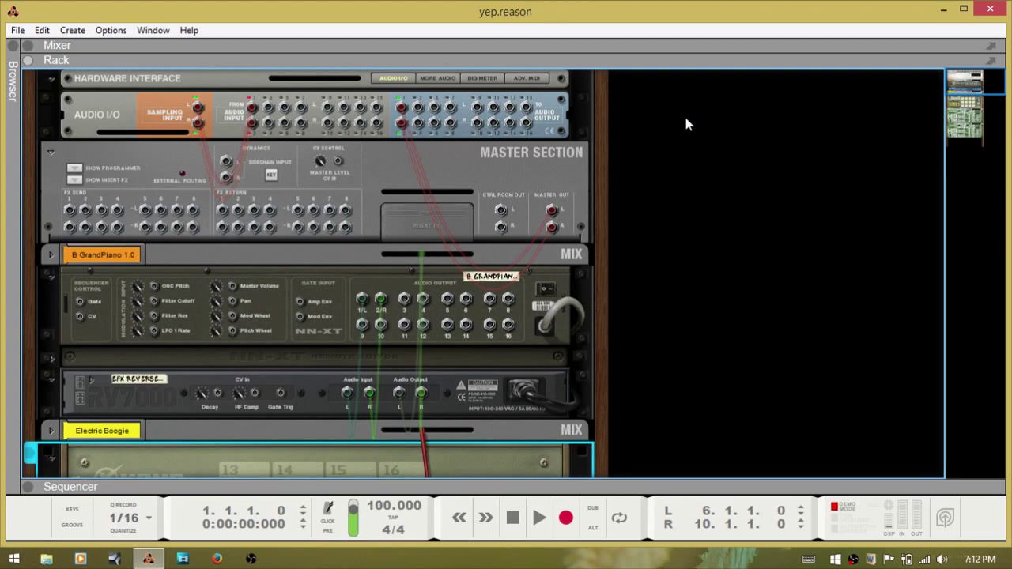
Turn off reduced cable clutter on the rack's rear, and review the cable clutter settings in the general preferences
{"action": "key", "text": "Tab"}
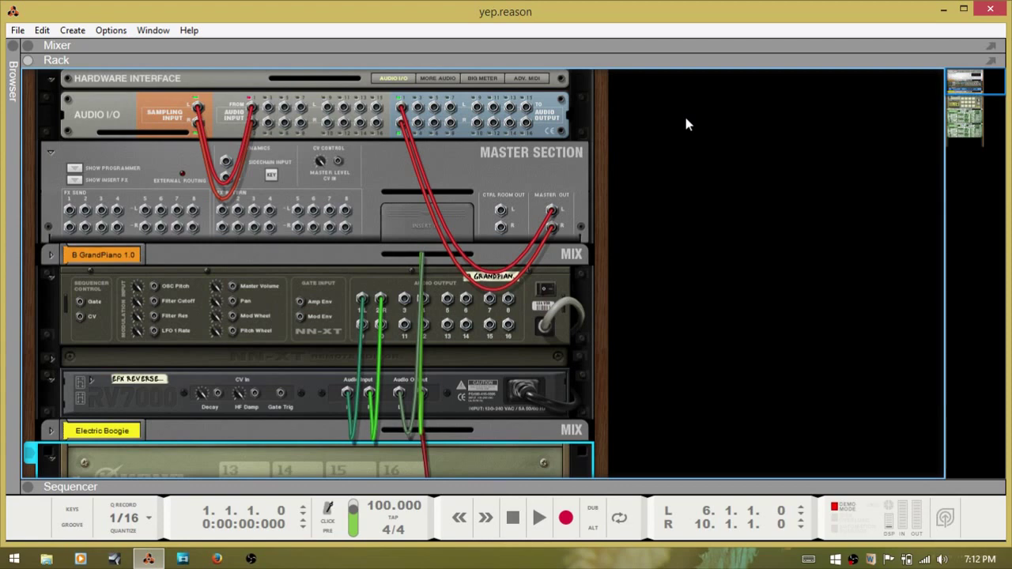
{"action": "key", "text": "k"}
{"action": "left_click", "coordinate": [42, 31]}
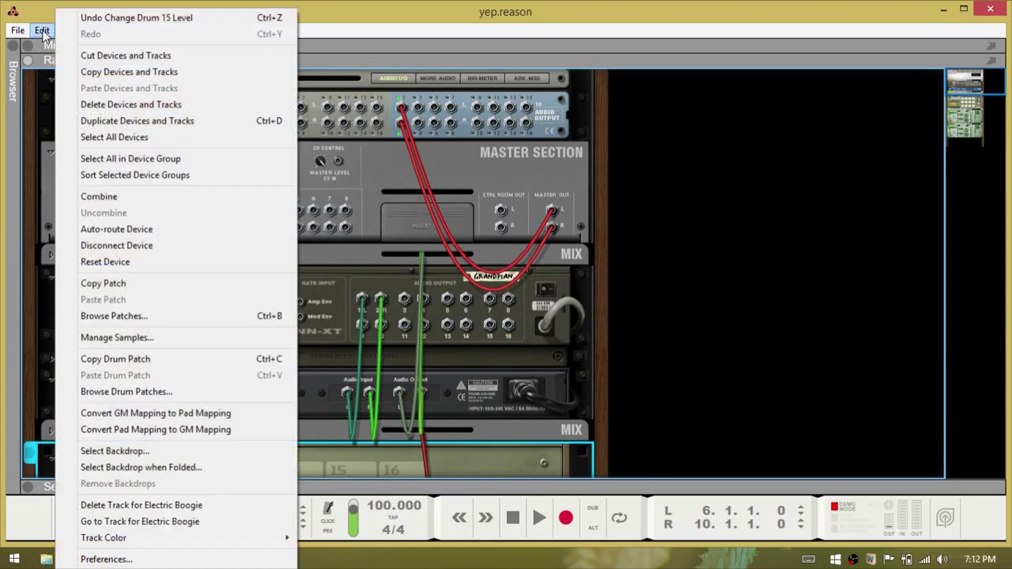
{"action": "left_click", "coordinate": [97, 559]}
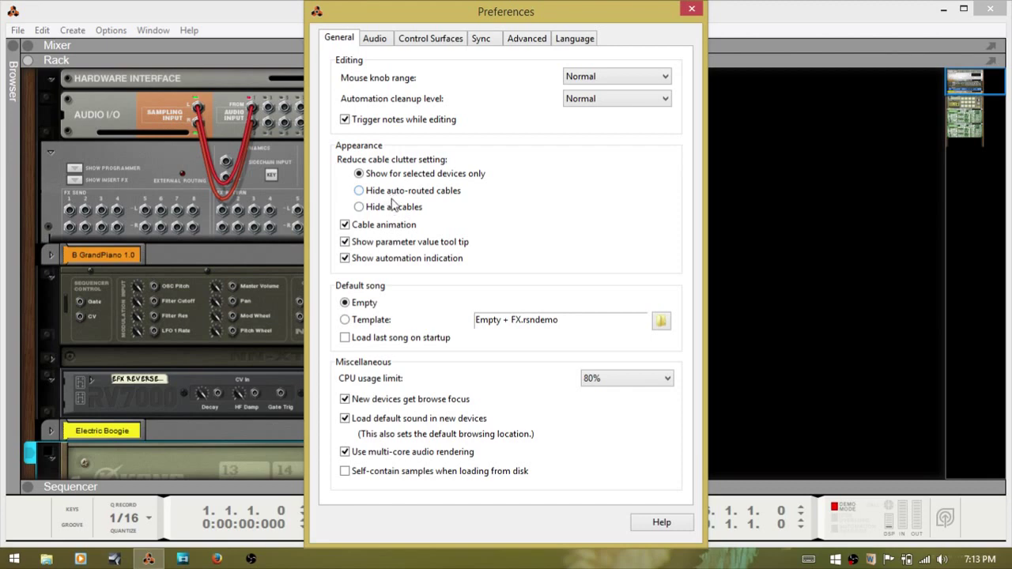
{"action": "left_click", "coordinate": [693, 10]}
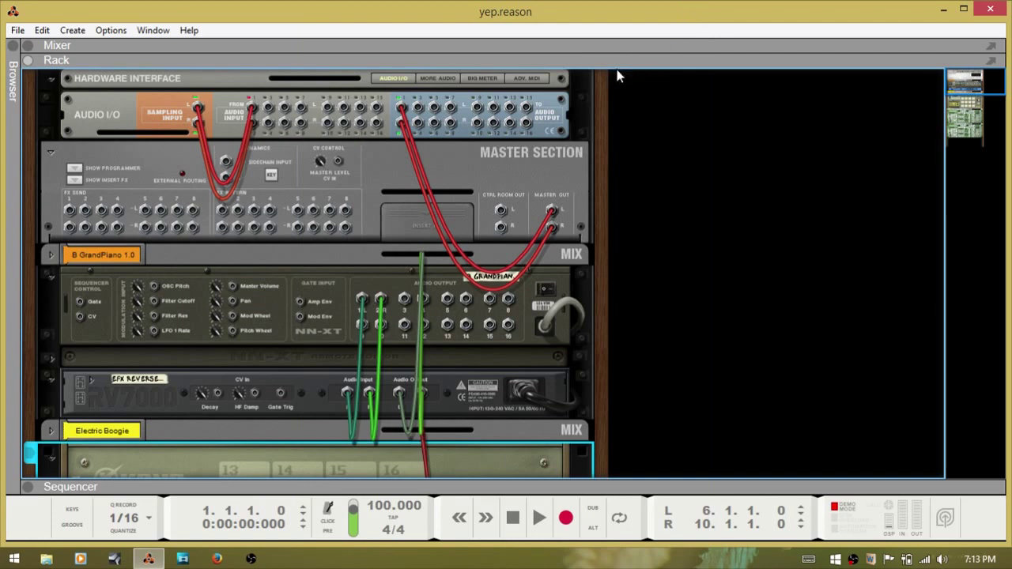
Flip the rack to its front, and record a short clip on a new audio track in the Sequencer
{"action": "key", "text": "Tab"}
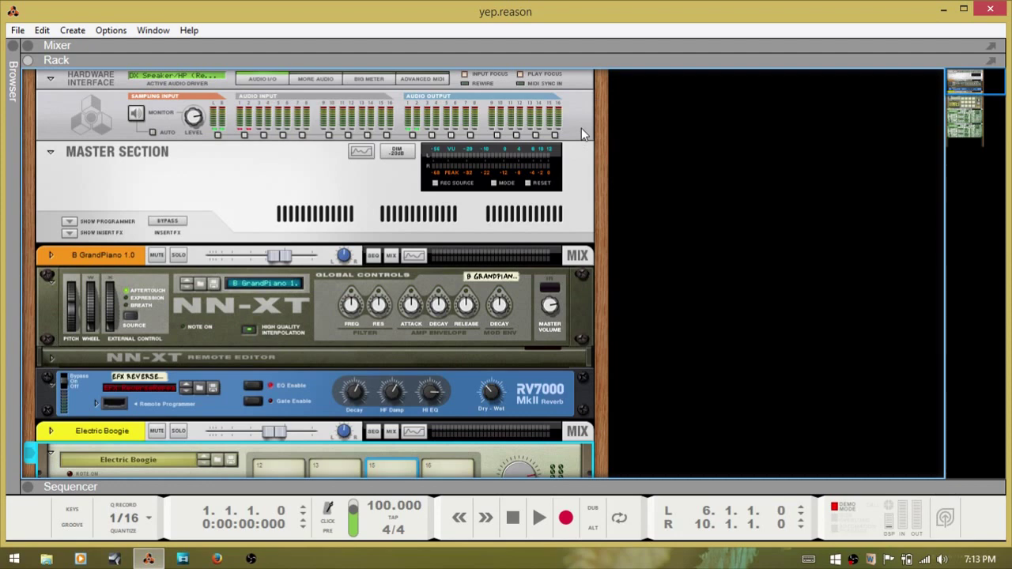
{"action": "key", "text": "F7"}
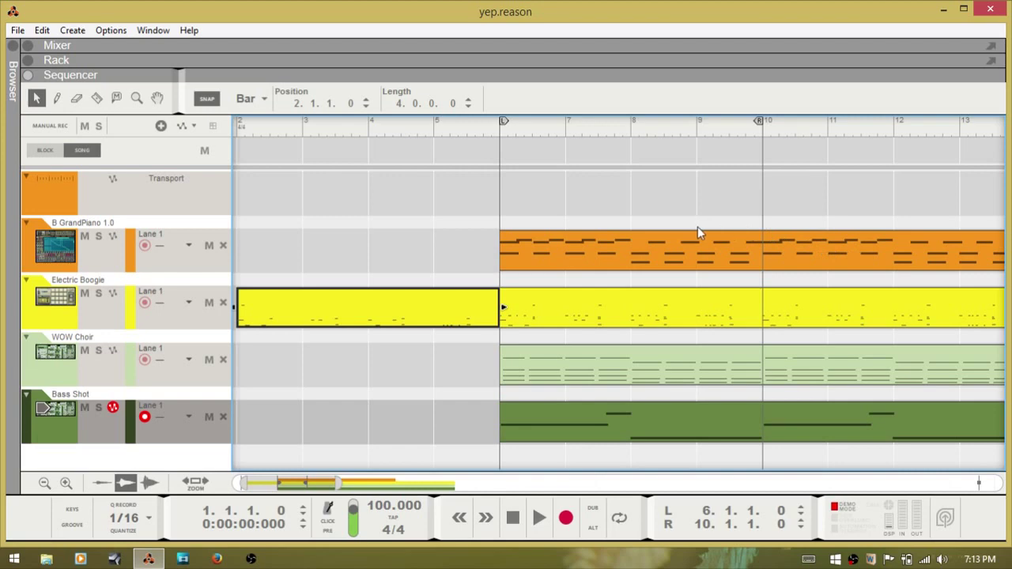
{"action": "key", "text": "ctrl+t"}
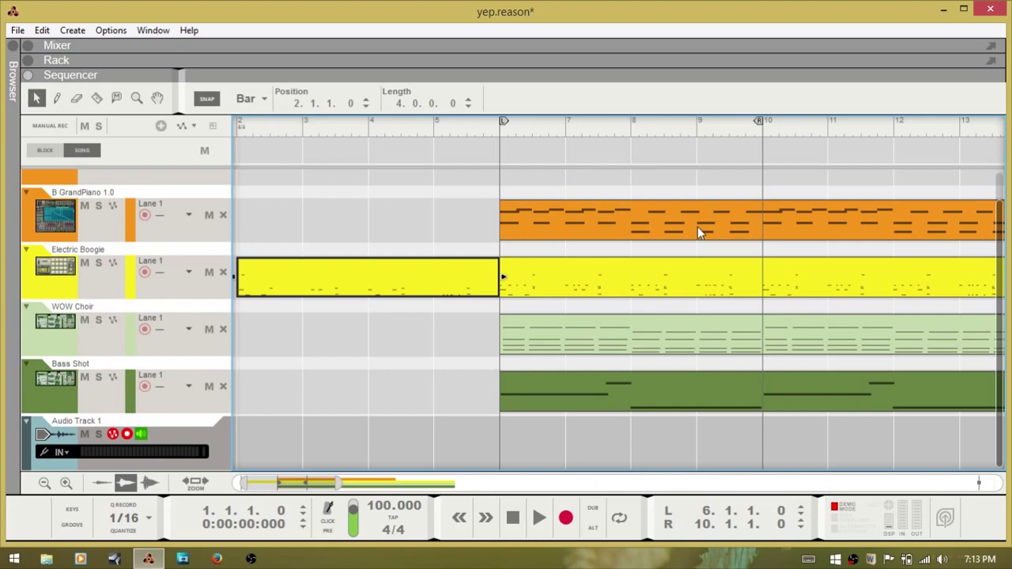
{"action": "key", "text": "ctrl+Return"}
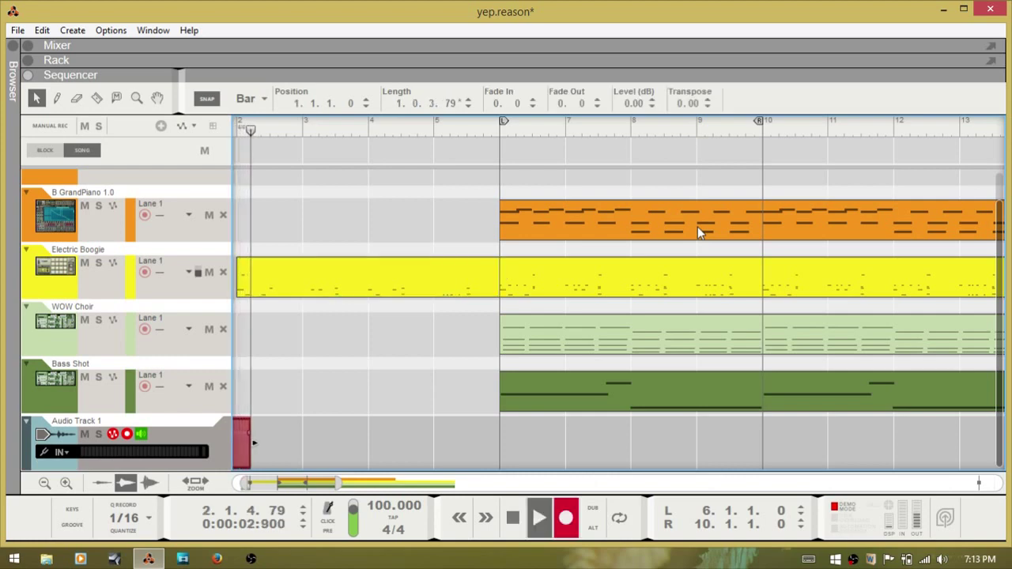
{"action": "key", "text": "space"}
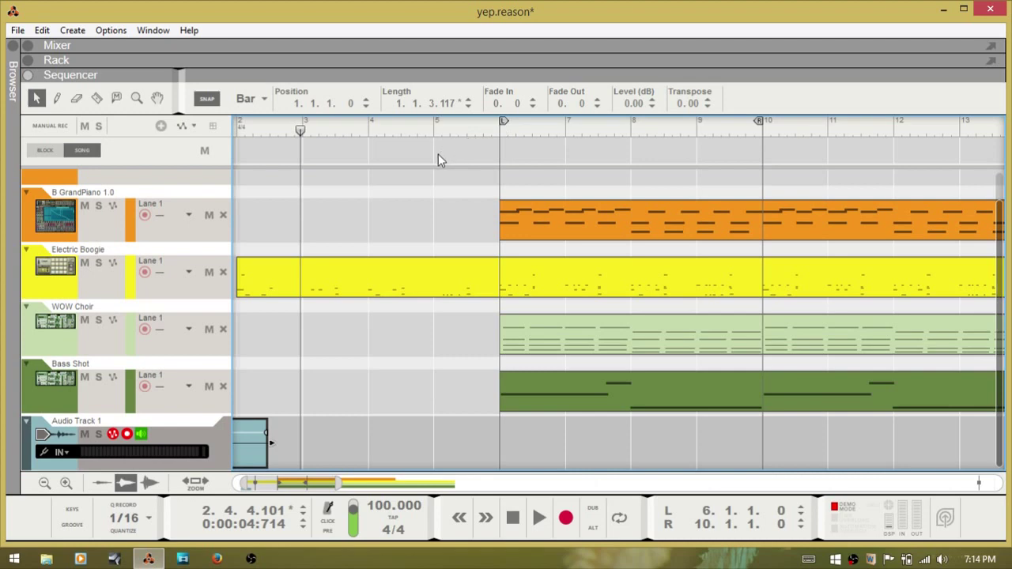
Switch loop playback on and off several times, leaving it off
{"action": "key", "text": "l"}
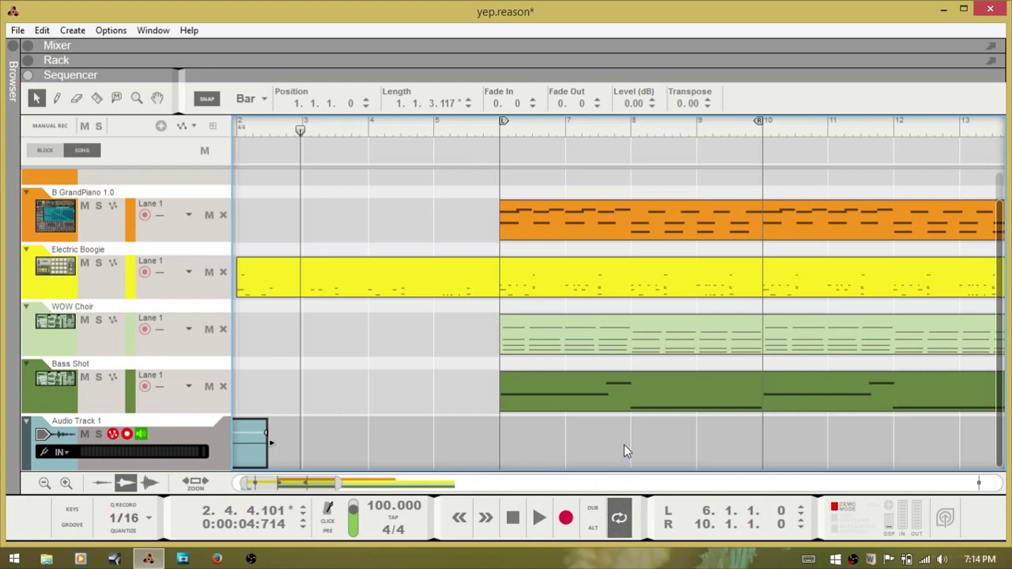
{"action": "key", "text": "l"}
{"action": "key", "text": "l"}
{"action": "key", "text": "l"}
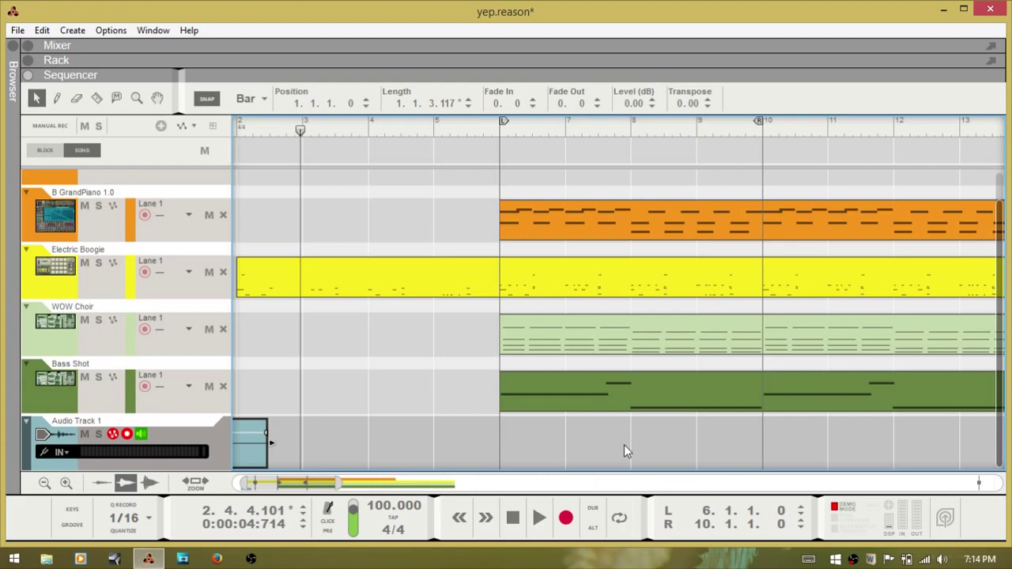
{"action": "key", "text": "l"}
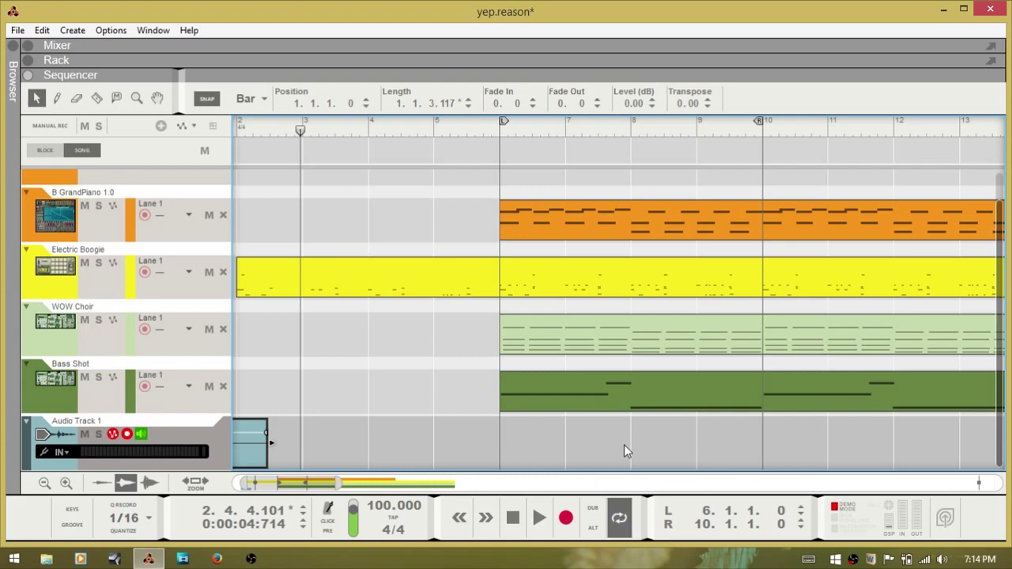
{"action": "key", "text": "l"}
{"action": "key", "text": "l"}
{"action": "key", "text": "l"}
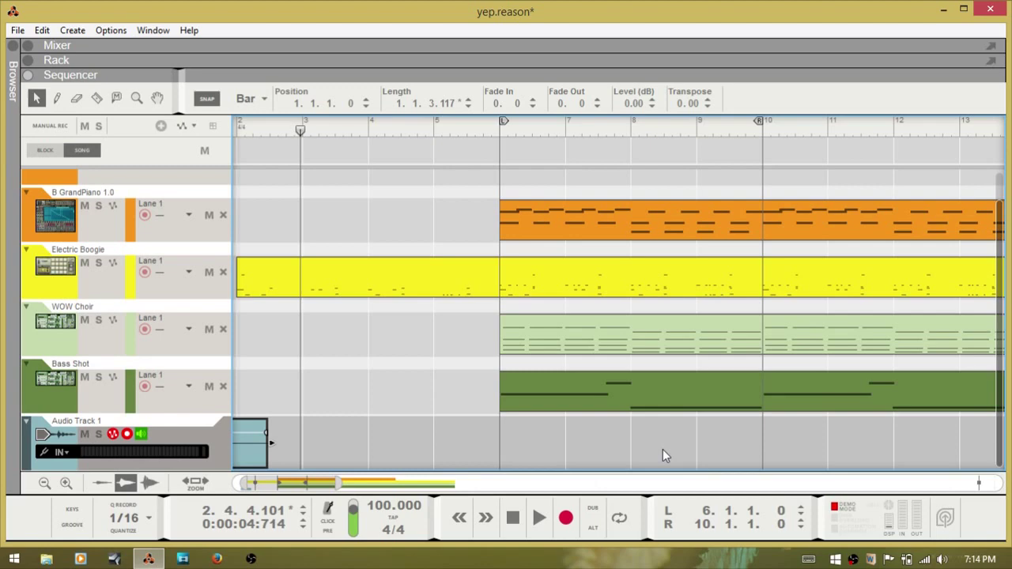
Move the song position to the left locator, and on to the right locator
{"action": "key", "text": "KP_1"}
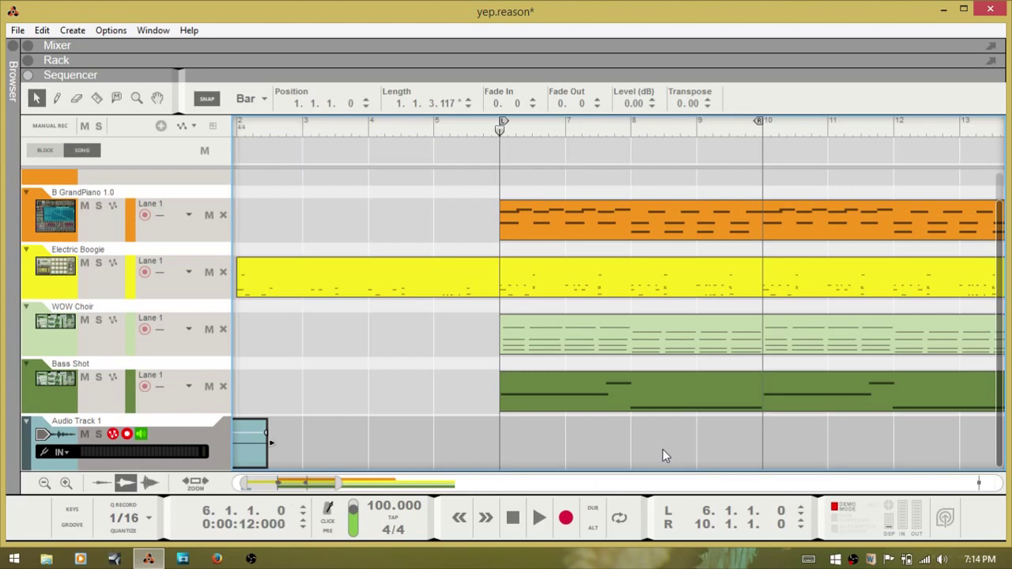
{"action": "key", "text": "KP_2"}
Select the B GrandPiano clip at bar 6, and move the right locator to bar 14 and the left locator to bar 10
{"action": "left_click", "coordinate": [560, 216]}
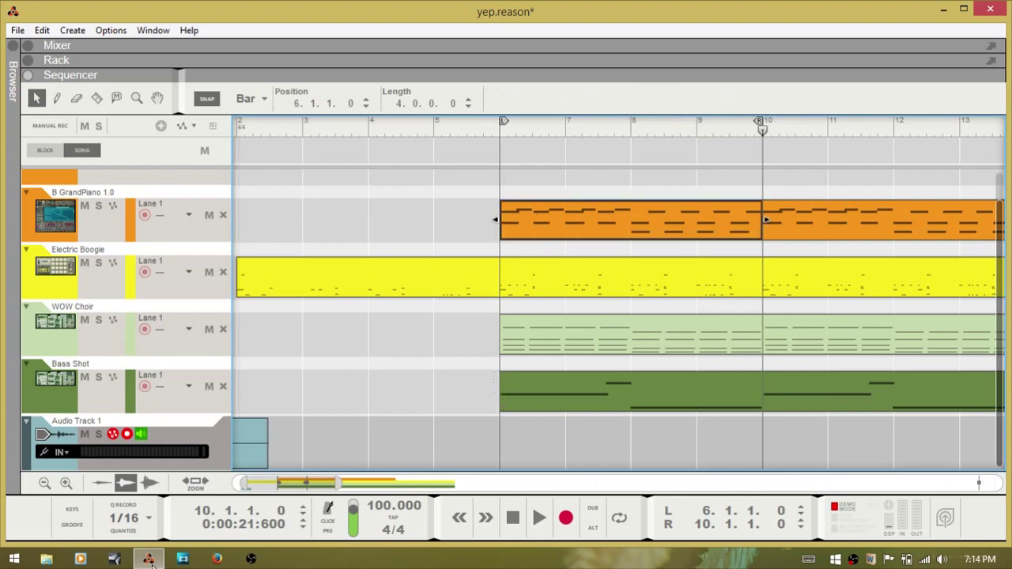
{"action": "left_click_drag", "start_coordinate": [297, 494], "coordinate": [320, 486]}
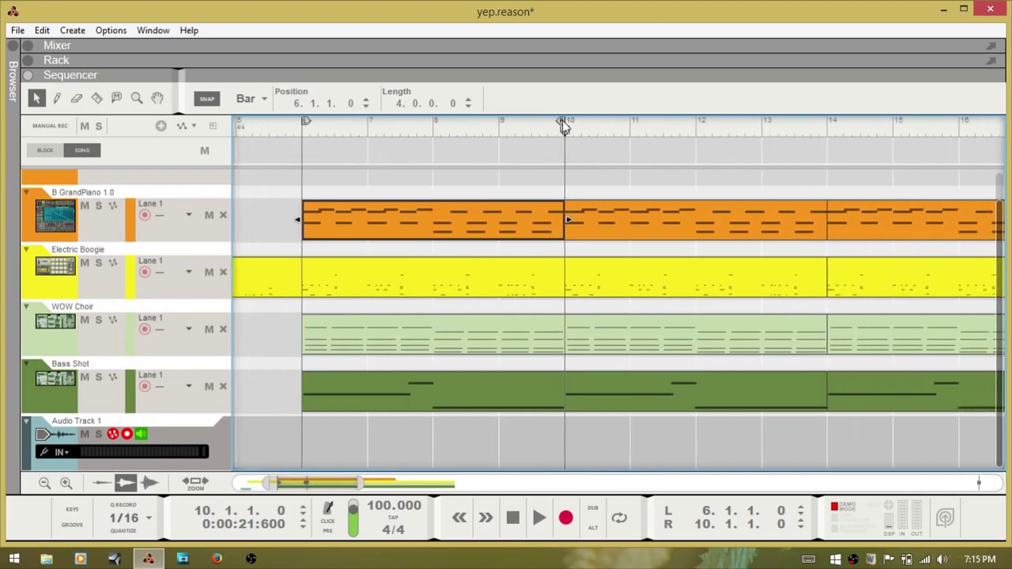
{"action": "left_click_drag", "start_coordinate": [562, 121], "coordinate": [822, 128]}
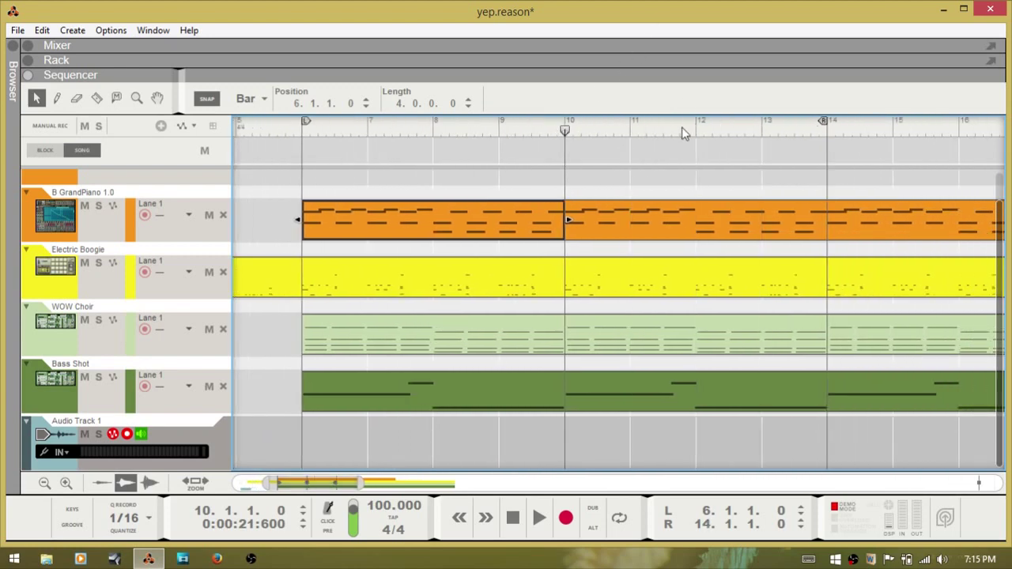
{"action": "left_click_drag", "start_coordinate": [310, 125], "coordinate": [540, 127]}
{"action": "left_click_drag", "start_coordinate": [305, 123], "coordinate": [553, 128]}
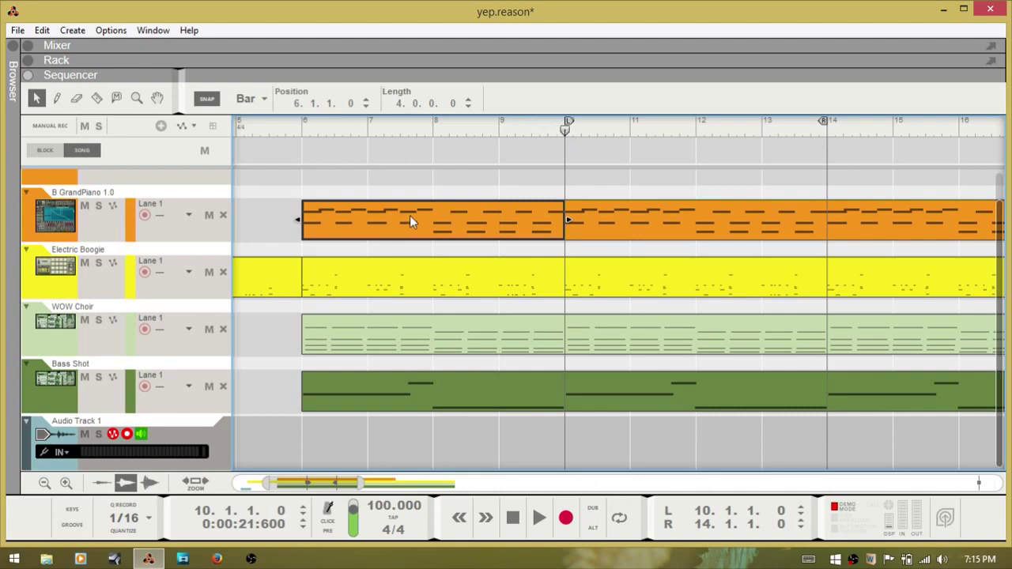
Select the bar 6 clips on the four instrument tracks in turn, and set the loop locators around the B GrandPiano clip
{"action": "left_click", "coordinate": [410, 285]}
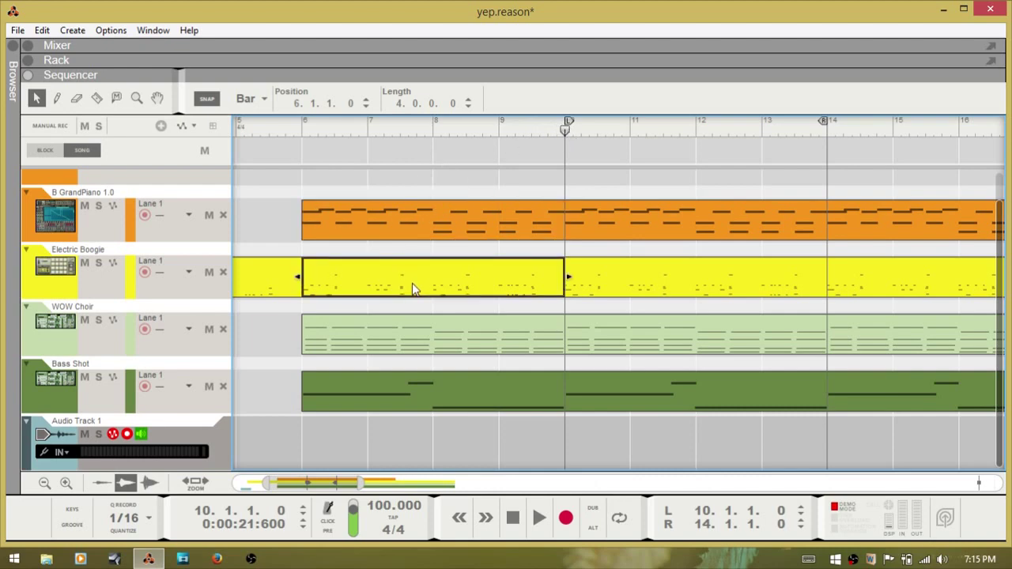
{"action": "left_click", "coordinate": [413, 343]}
{"action": "left_click", "coordinate": [427, 393]}
{"action": "left_click", "coordinate": [453, 215]}
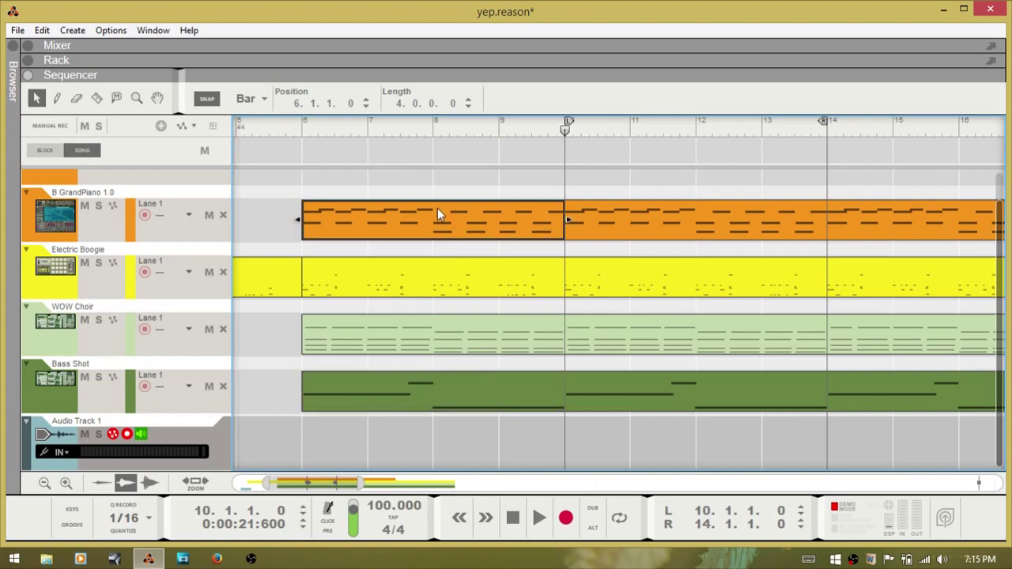
{"action": "left_click", "coordinate": [449, 277]}
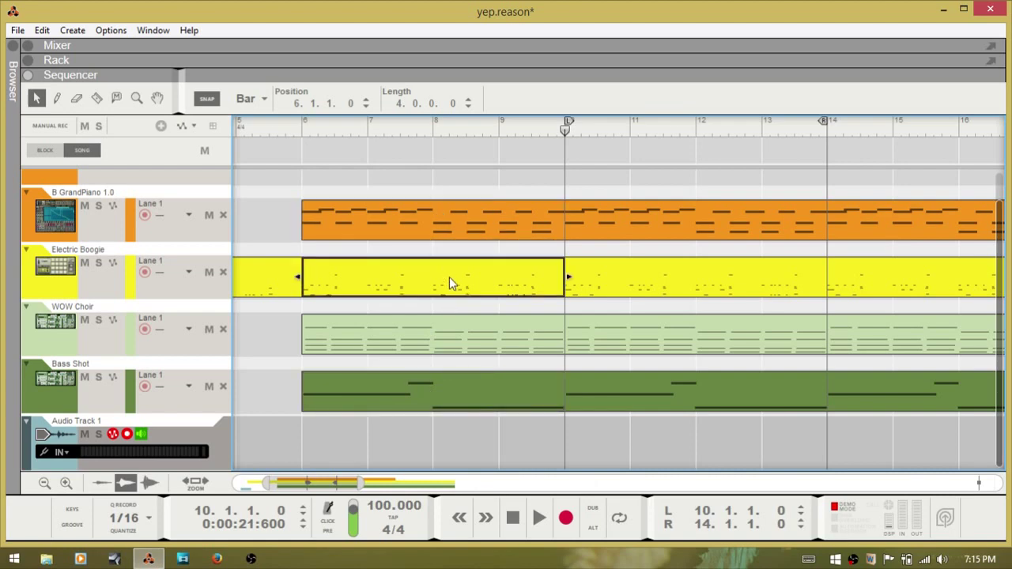
{"action": "left_click", "coordinate": [440, 336]}
{"action": "left_click", "coordinate": [427, 399]}
{"action": "left_click", "coordinate": [460, 216]}
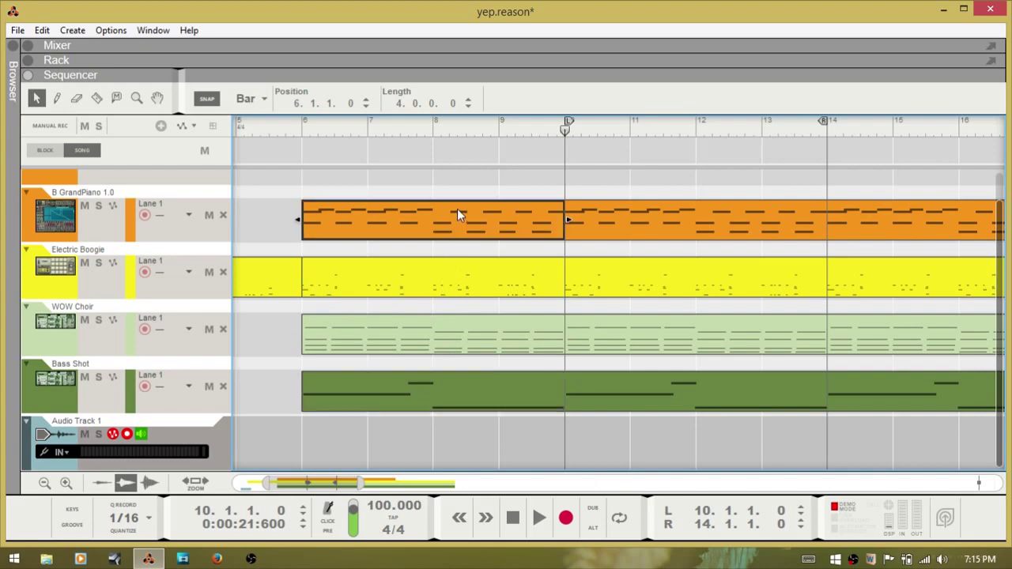
{"action": "key", "text": "p"}
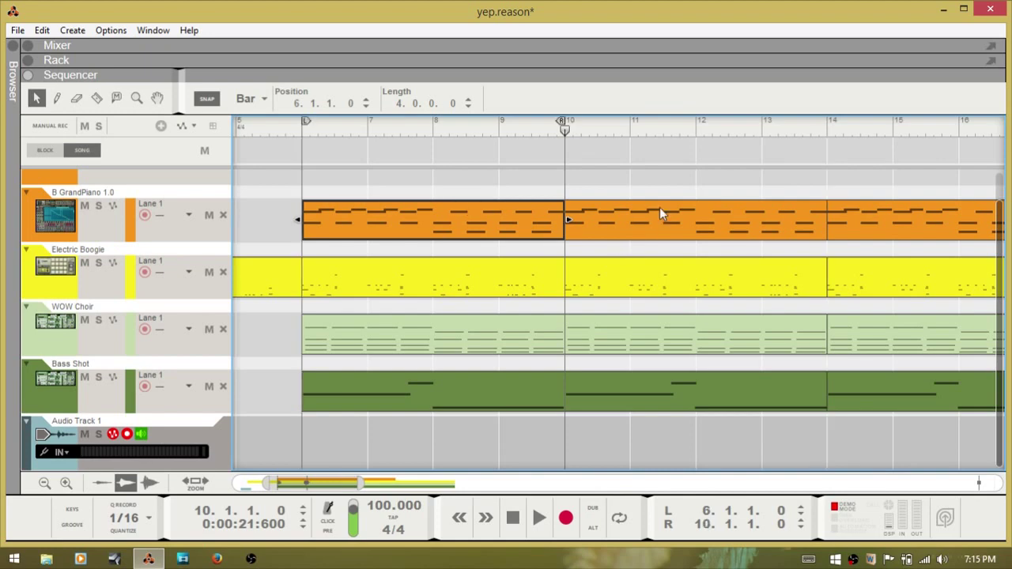
Set the loop locators around the B GrandPiano clip that starts at bar 10, and leave loop playback on
{"action": "left_click", "coordinate": [683, 217]}
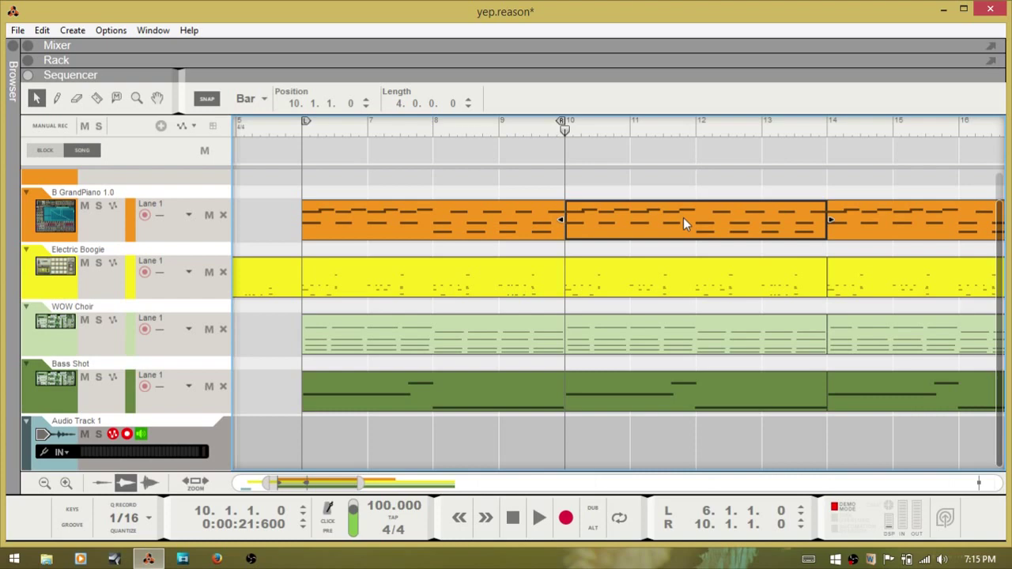
{"action": "key", "text": "p"}
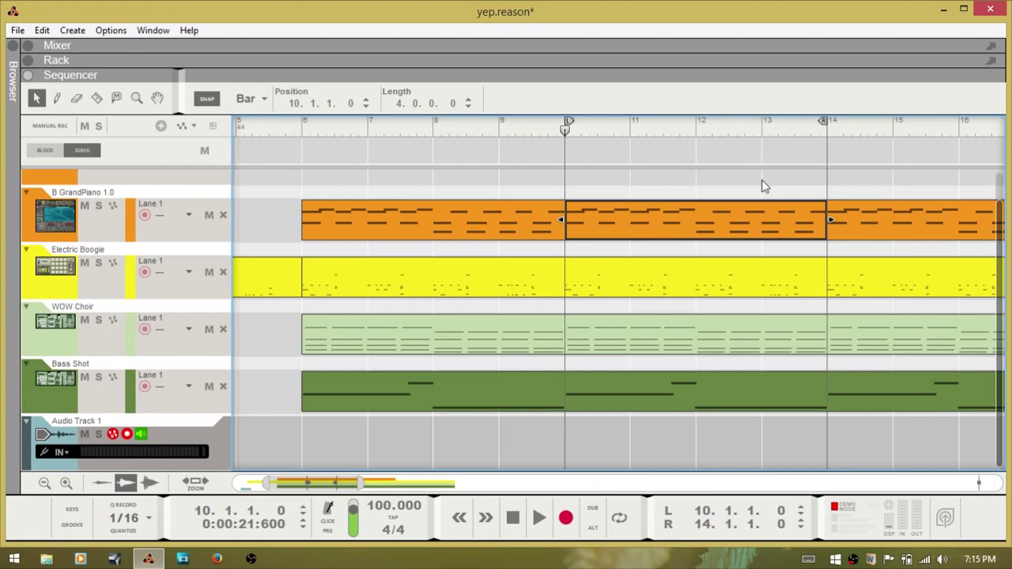
{"action": "key", "text": "l"}
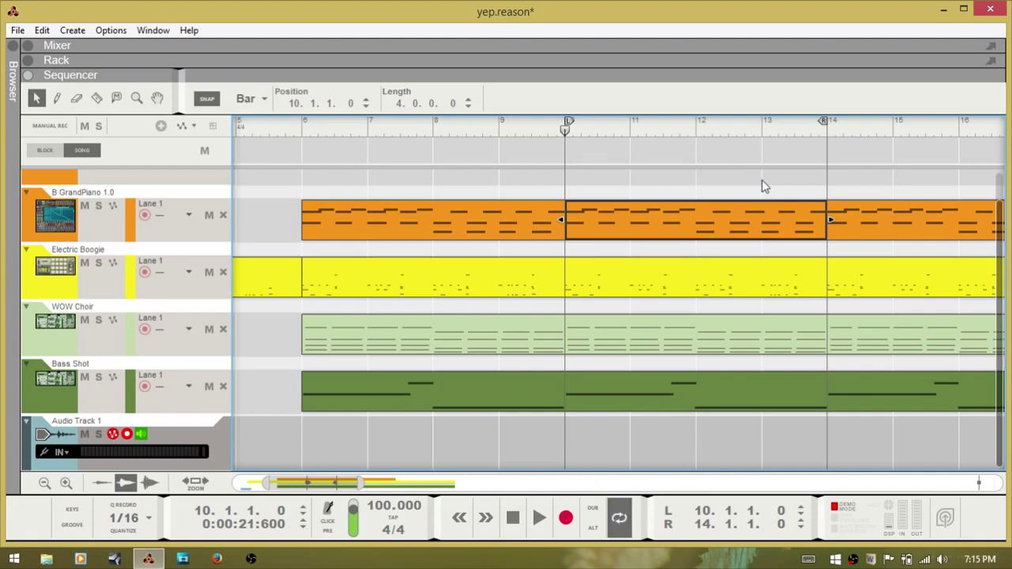
{"action": "left_click", "coordinate": [621, 519]}
{"action": "left_click", "coordinate": [620, 520]}
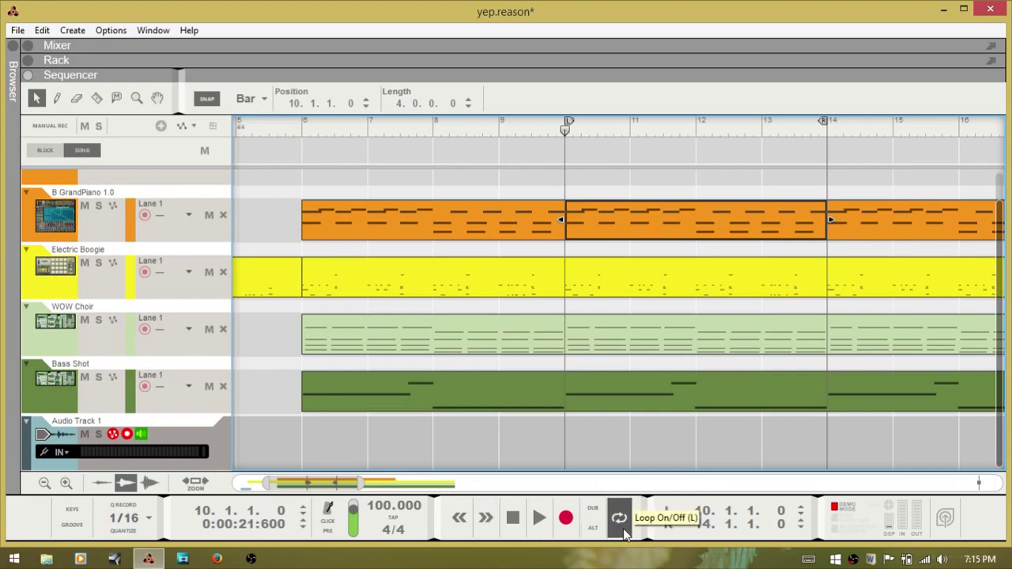
Toggle loop playback off and on, and move the song position to bar 11, bar 12 and the start of the song
{"action": "double_click", "coordinate": [620, 520]}
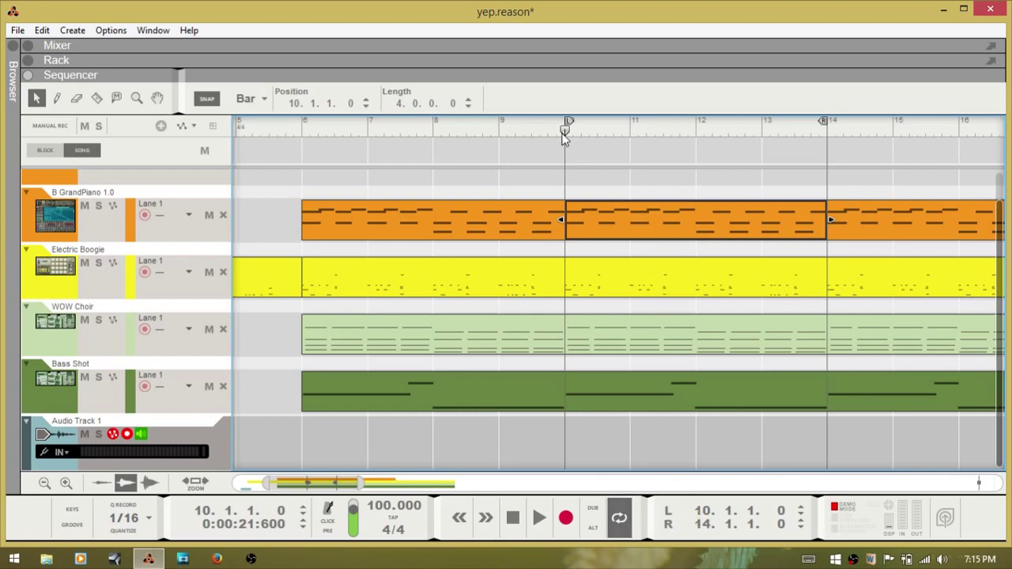
{"action": "left_click", "coordinate": [618, 141]}
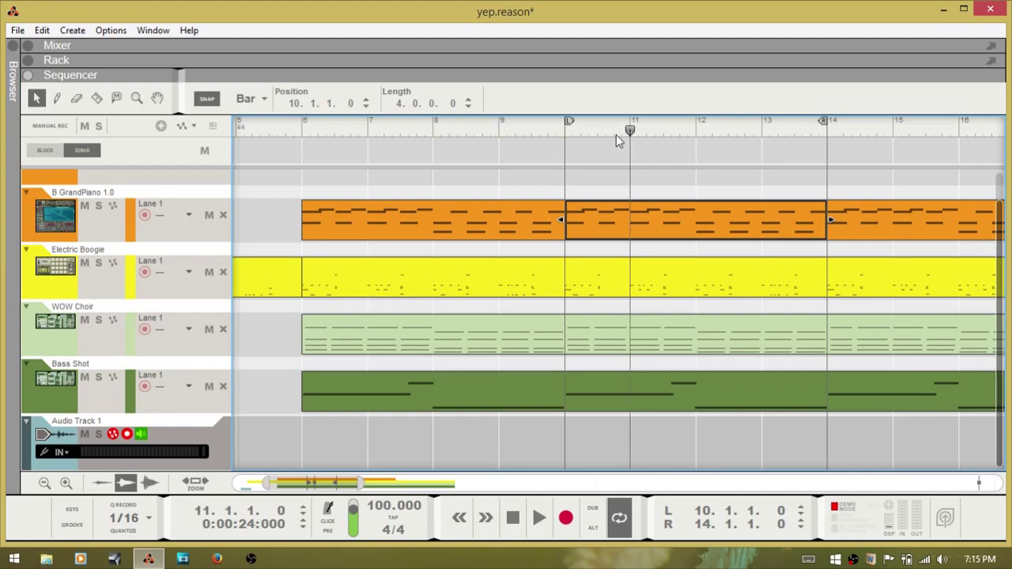
{"action": "left_click", "coordinate": [669, 137]}
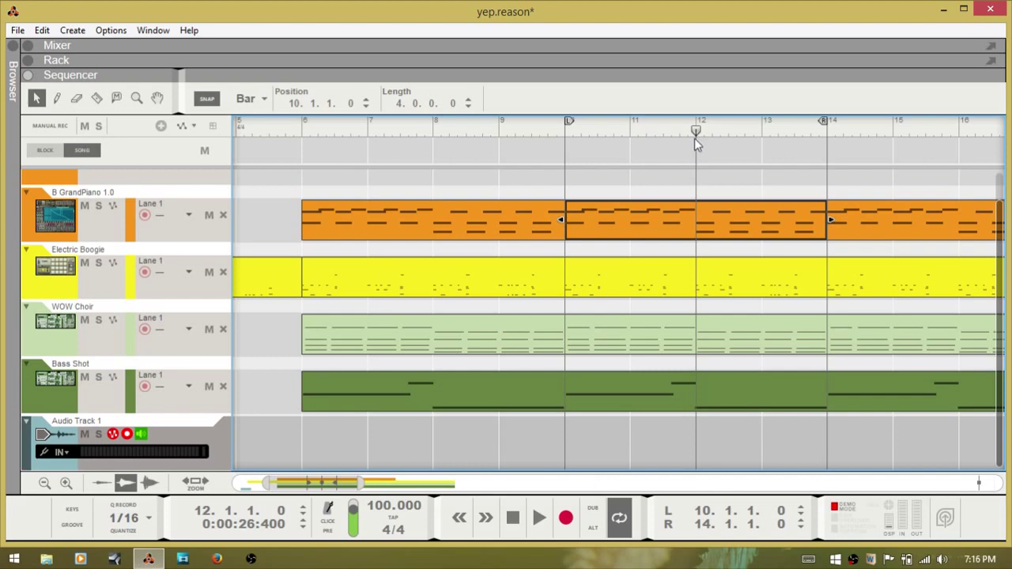
{"action": "key", "text": "KP_0"}
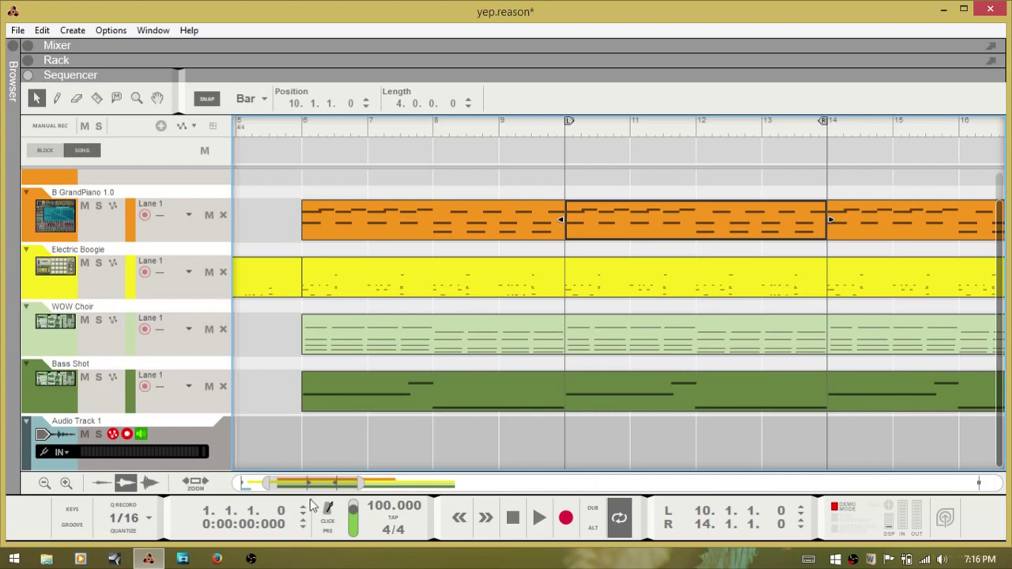
Move the song position to bar 6 and return it to the start of the song
{"action": "left_click_drag", "start_coordinate": [325, 483], "coordinate": [230, 485]}
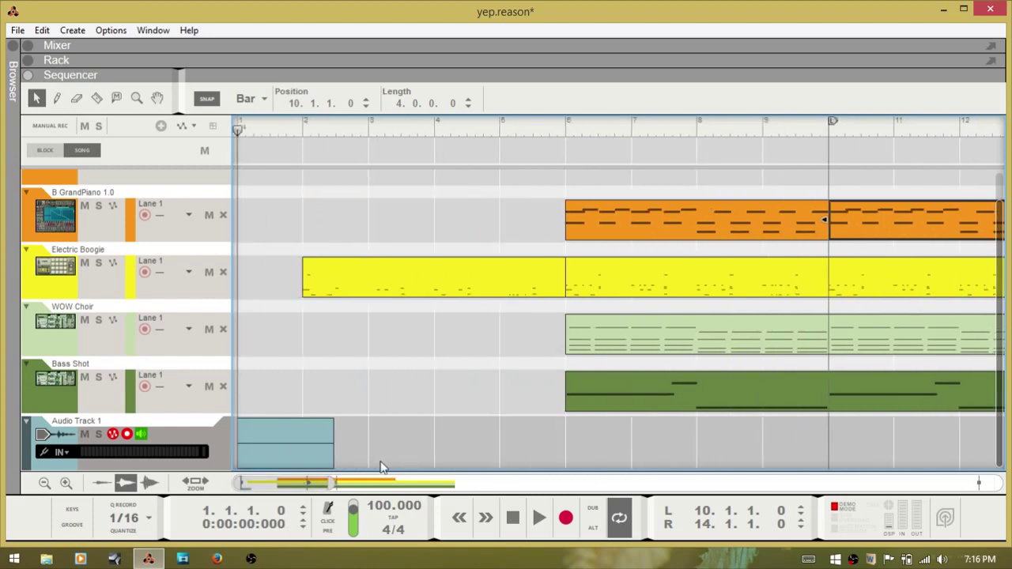
{"action": "left_click", "coordinate": [566, 130]}
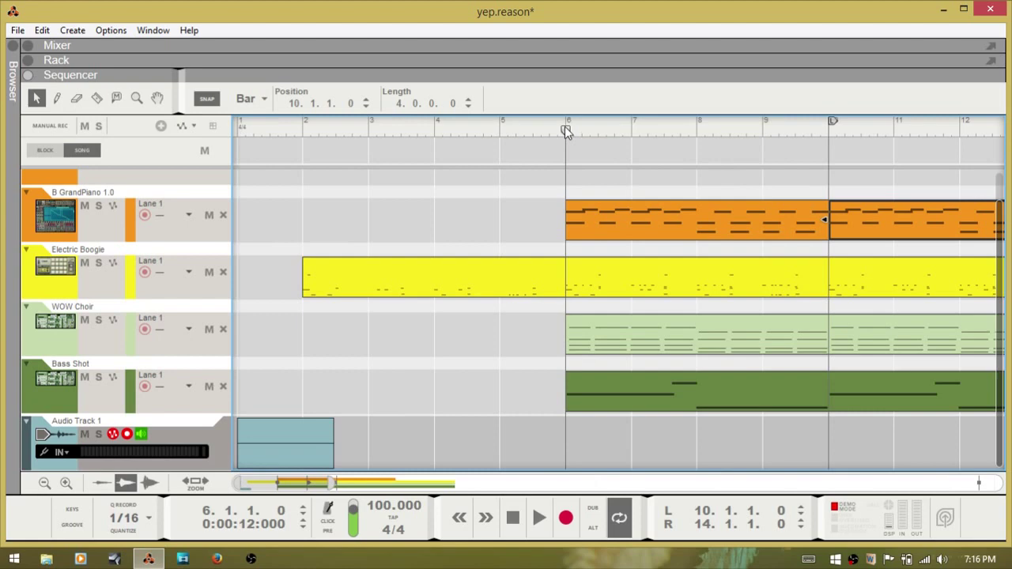
{"action": "key", "text": "Home"}
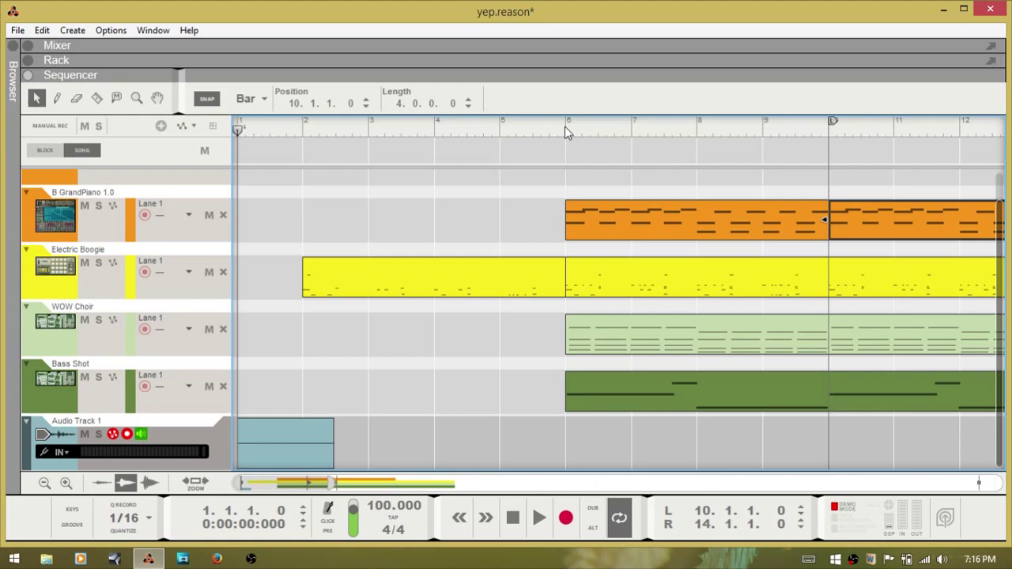
Delete the B GrandPiano clip at bar 6 and restore it, twice
{"action": "left_click", "coordinate": [641, 221]}
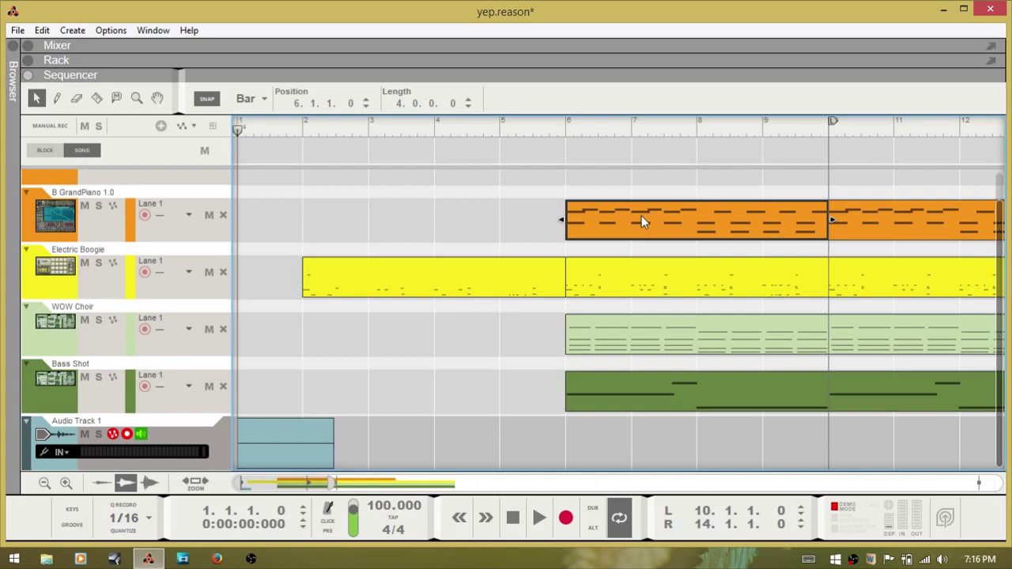
{"action": "key", "text": "Delete"}
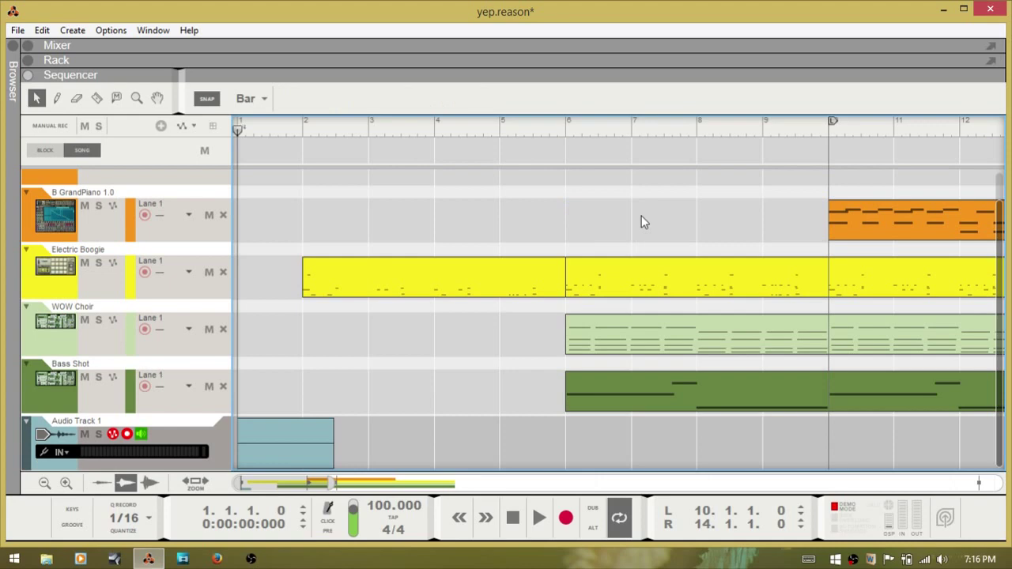
{"action": "key", "text": "ctrl+z"}
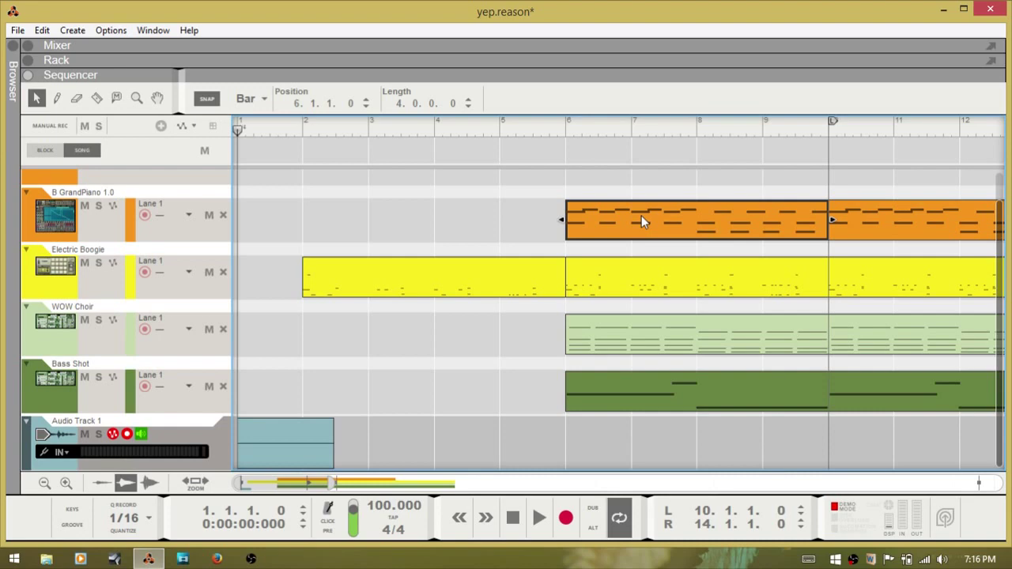
{"action": "key", "text": "Delete"}
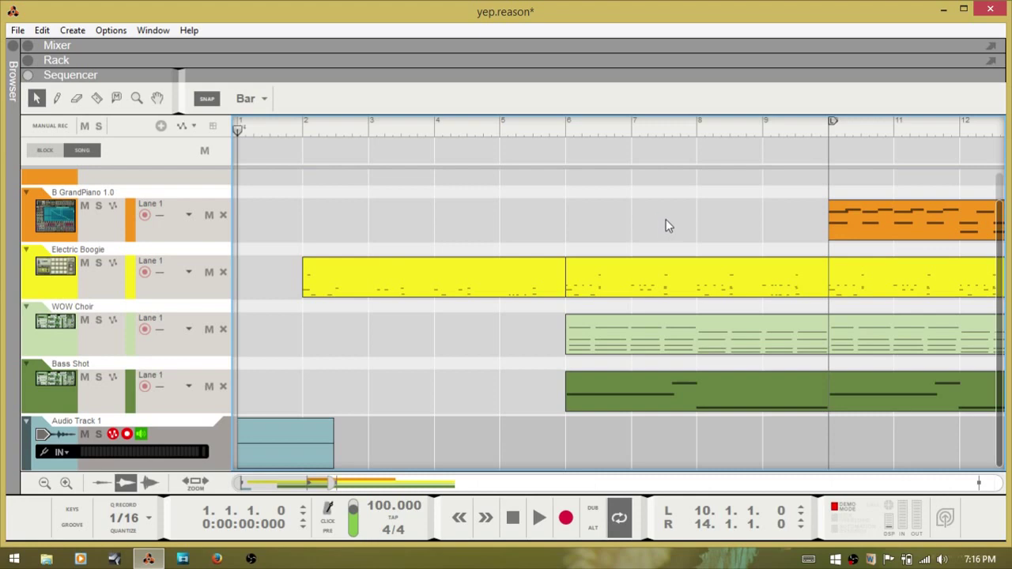
{"action": "key", "text": "ctrl+v"}
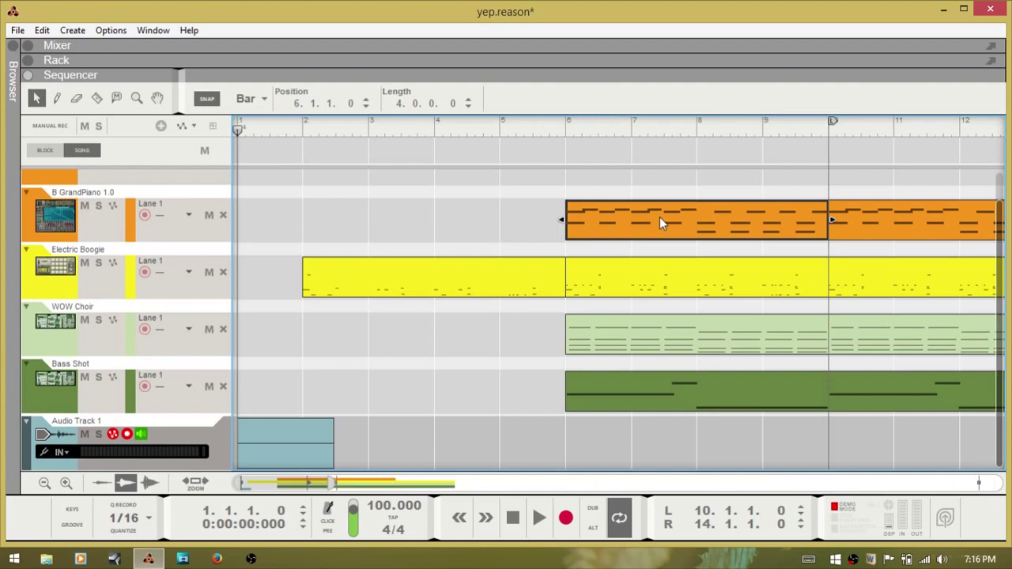
Alternate between the full mixer and the full rack, and return to the sequencer
{"action": "key", "text": "F5"}
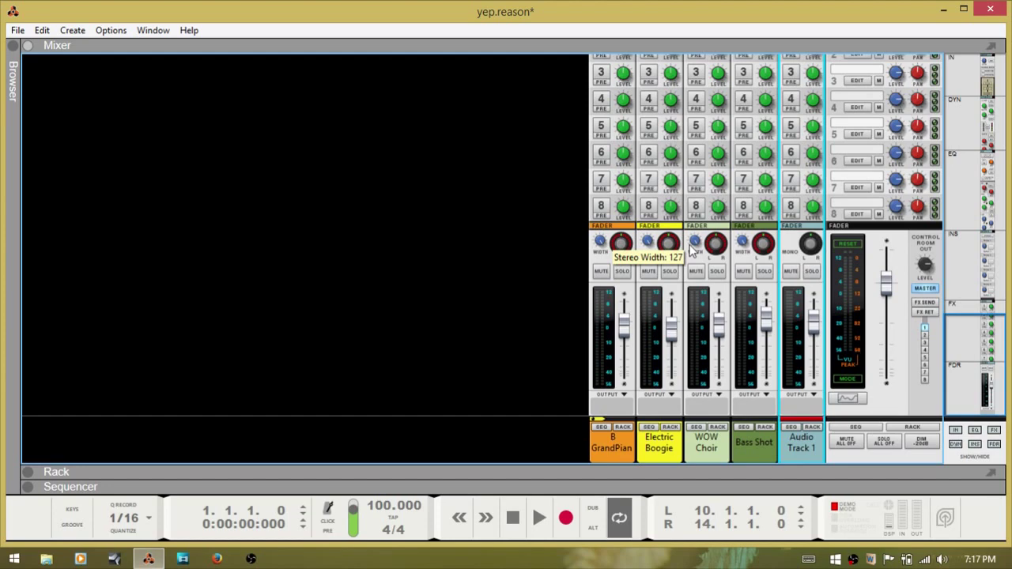
{"action": "key", "text": "F6"}
{"action": "key", "text": "F5"}
{"action": "key", "text": "F6"}
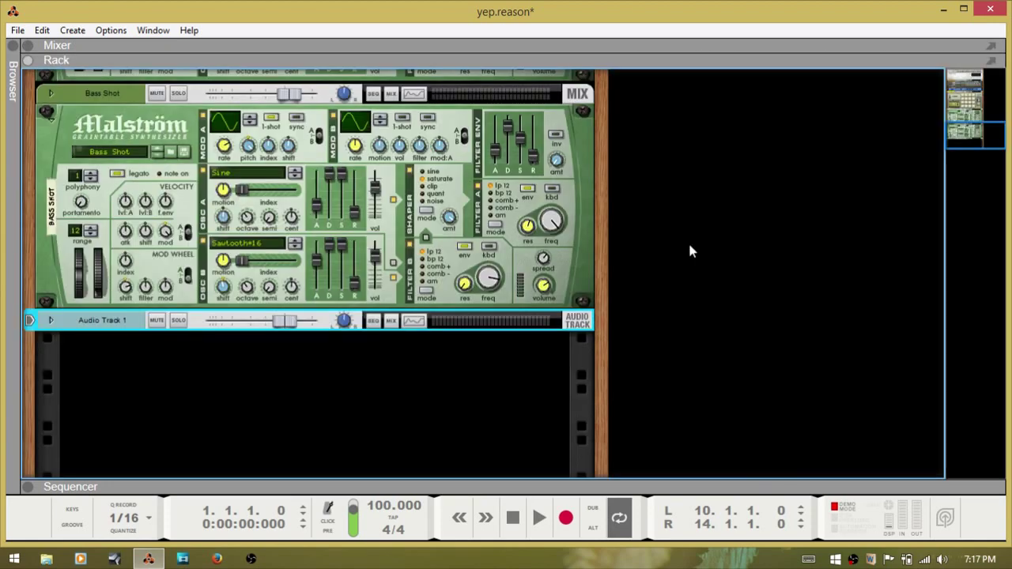
{"action": "key", "text": "F7"}
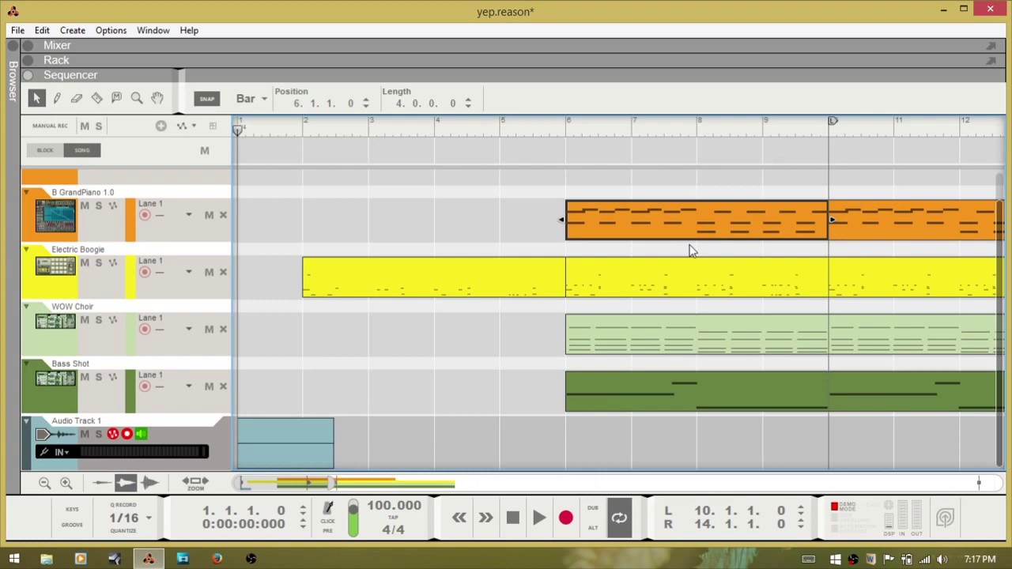
Display the areas in pairs (mixer with rack, enlarged mixer with sequencer, rack with sequencer), and all three together
{"action": "key", "text": "F6"}
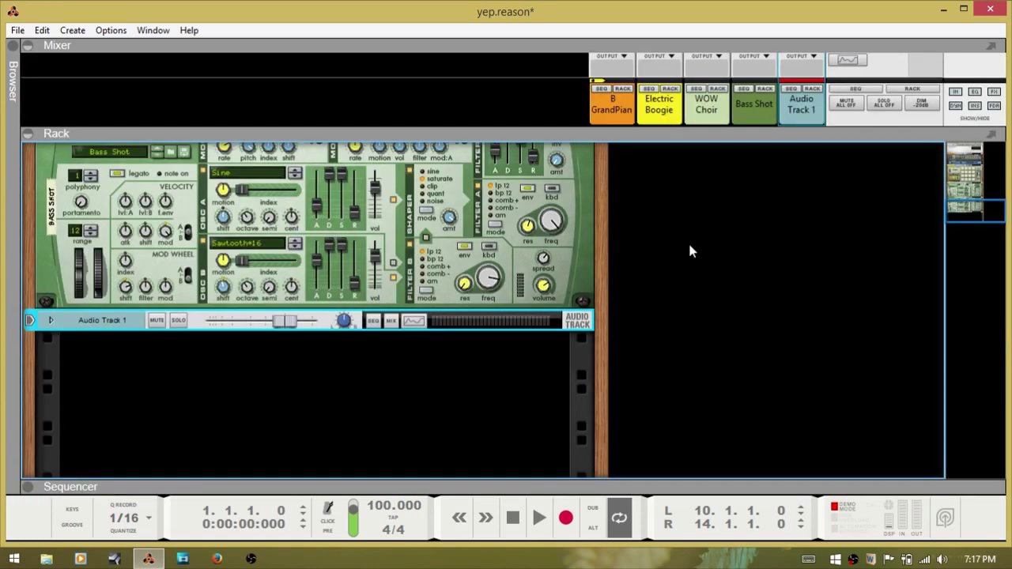
{"action": "scroll", "coordinate": [620, 210], "scroll_direction": "up", "scroll_amount": 2}
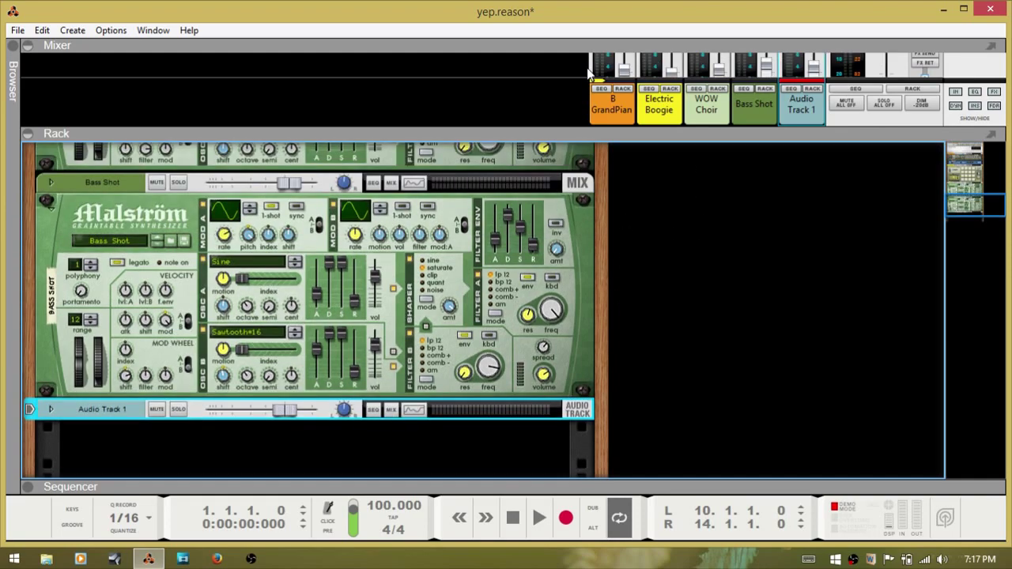
{"action": "key", "text": "F7"}
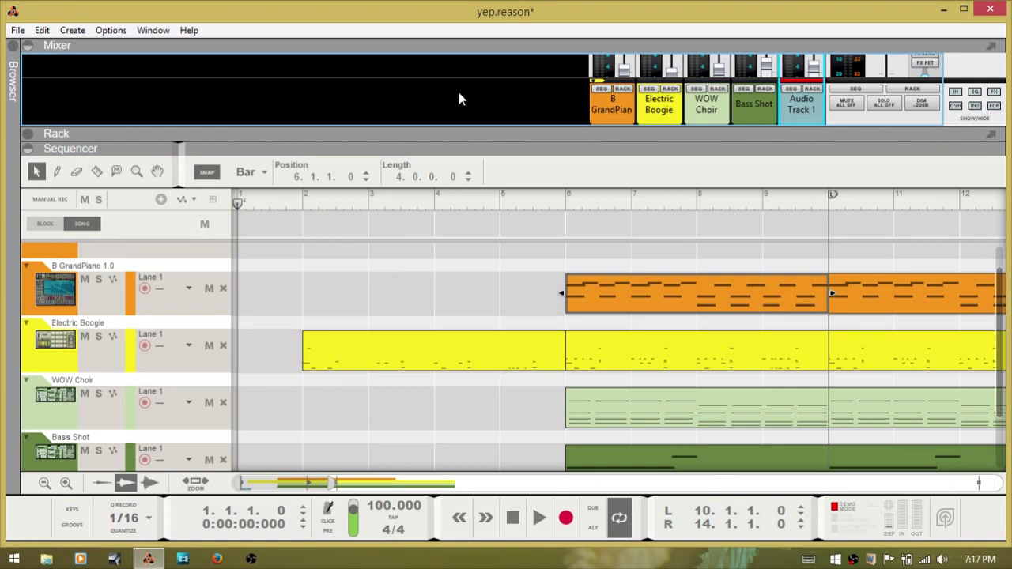
{"action": "left_click_drag", "start_coordinate": [462, 132], "coordinate": [468, 298]}
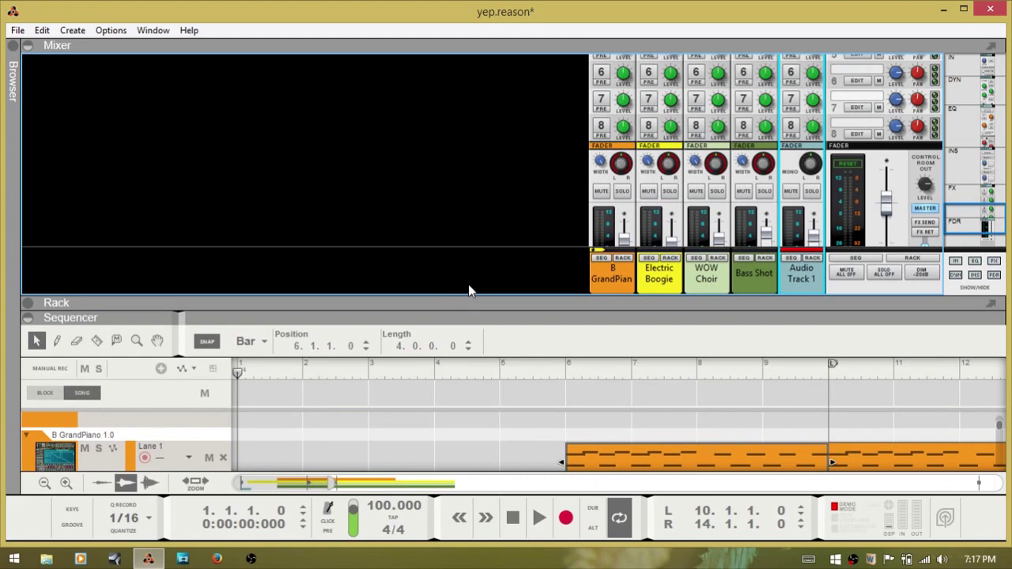
{"action": "key", "text": "F6"}
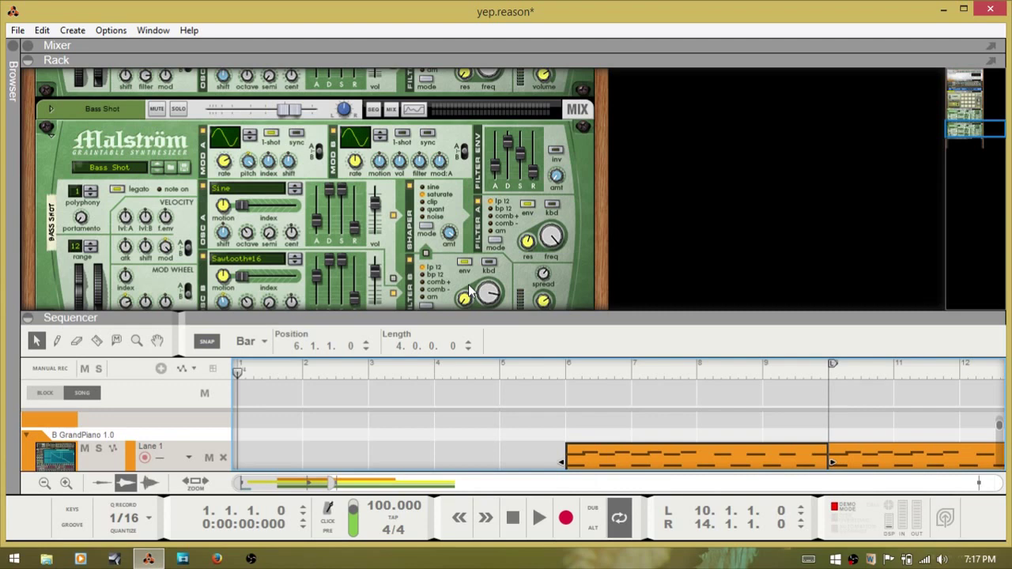
{"action": "key", "text": "F5"}
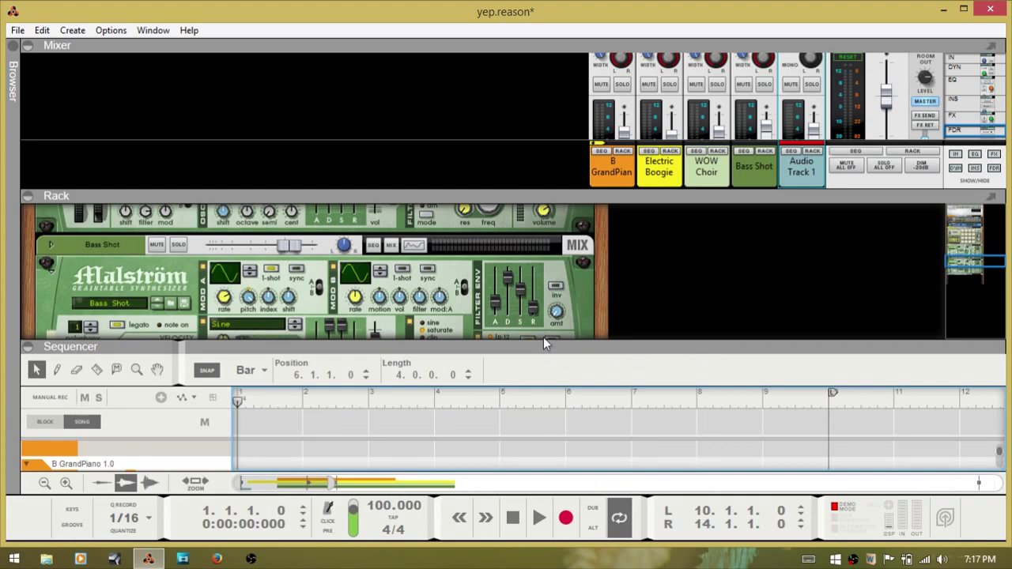
Show only the mixer and lower the B GrandPiano channel's level fader to about -12.35 dB
{"action": "key", "text": "F5"}
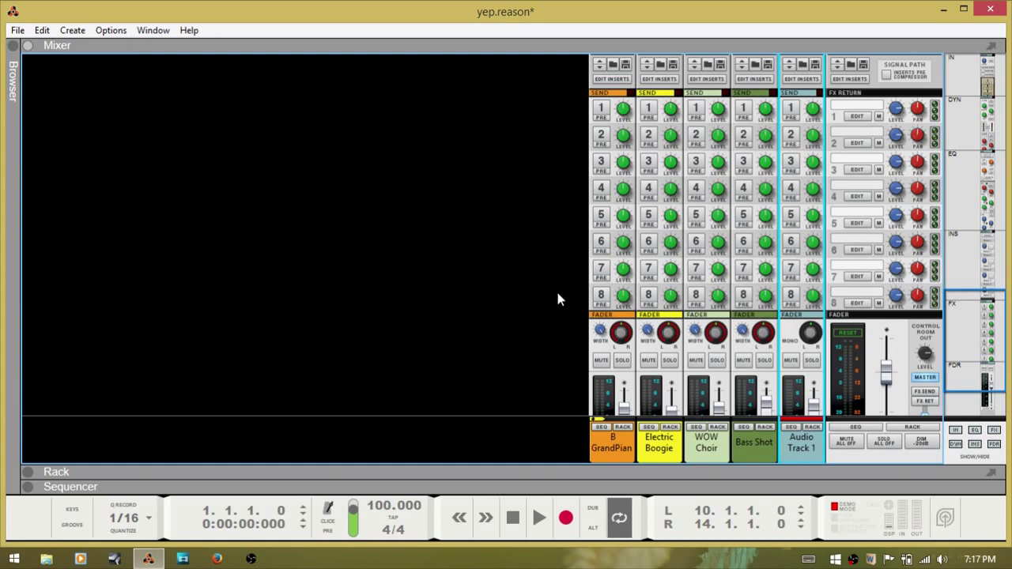
{"action": "scroll", "coordinate": [630, 200], "scroll_direction": "down", "scroll_amount": 3}
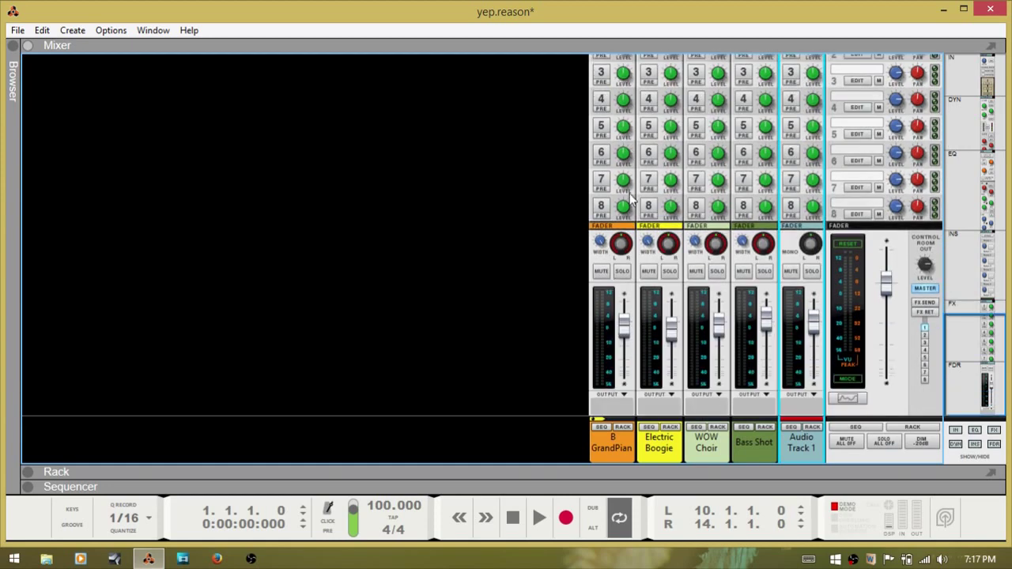
{"action": "left_click", "coordinate": [622, 334]}
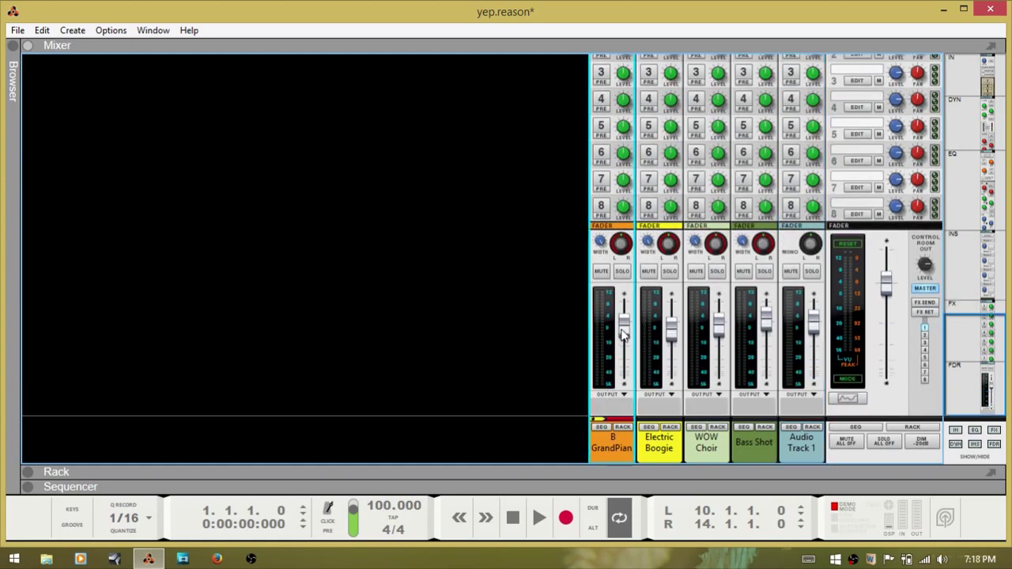
{"action": "mouse_move", "coordinate": [622, 334]}
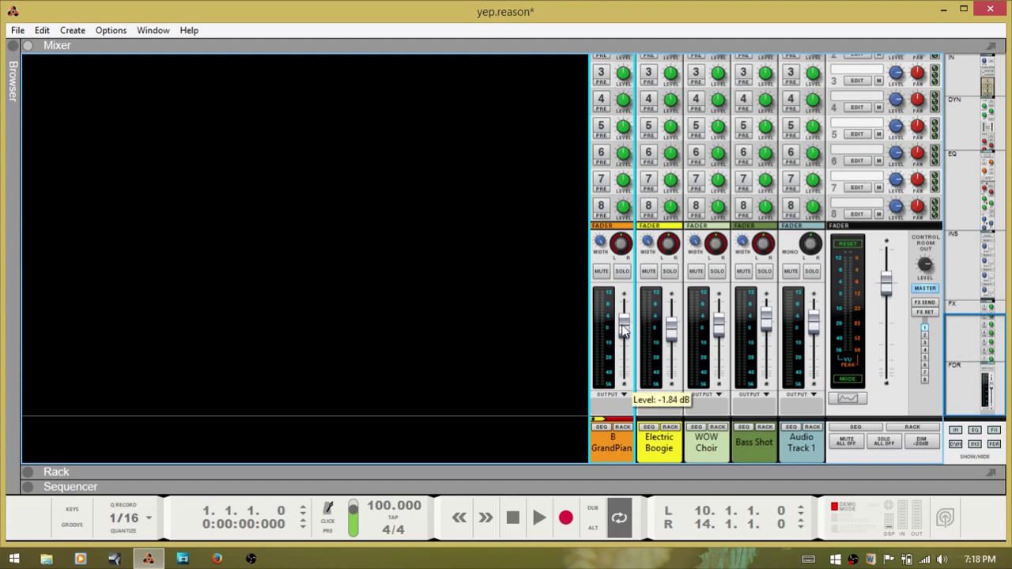
{"action": "left_click_drag", "start_coordinate": [622, 327], "coordinate": [630, 333]}
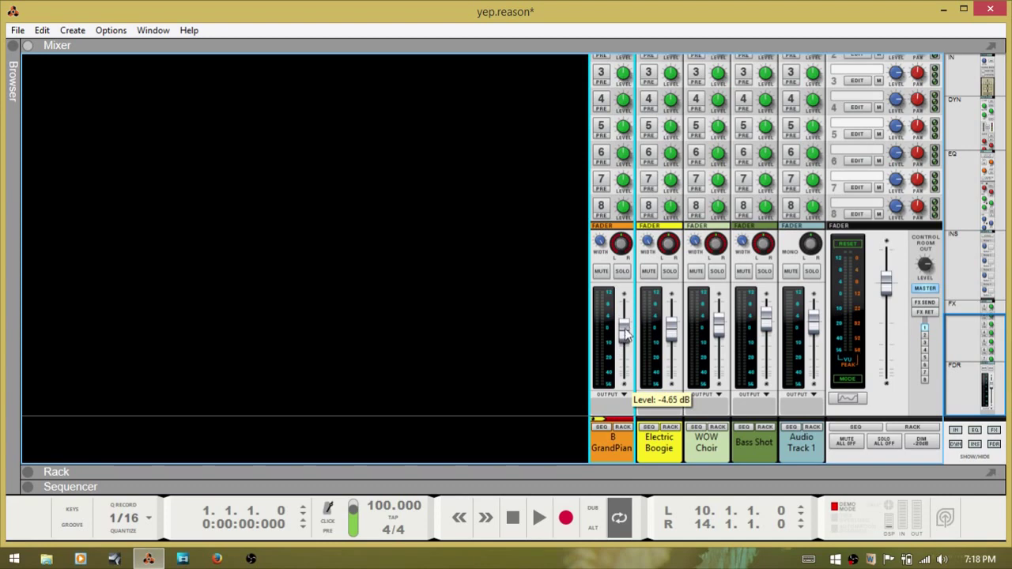
{"action": "left_click_drag", "start_coordinate": [622, 331], "coordinate": [626, 380]}
Reset the B GrandPiano channel's level fader to its default of 0.00 dB
{"action": "mouse_move", "coordinate": [616, 252]}
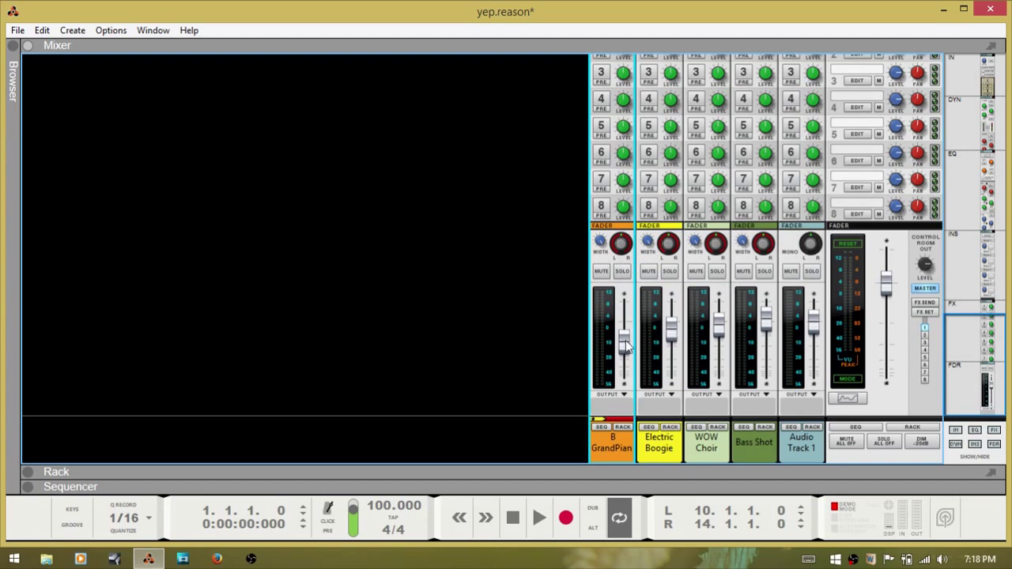
{"action": "mouse_move", "coordinate": [626, 346]}
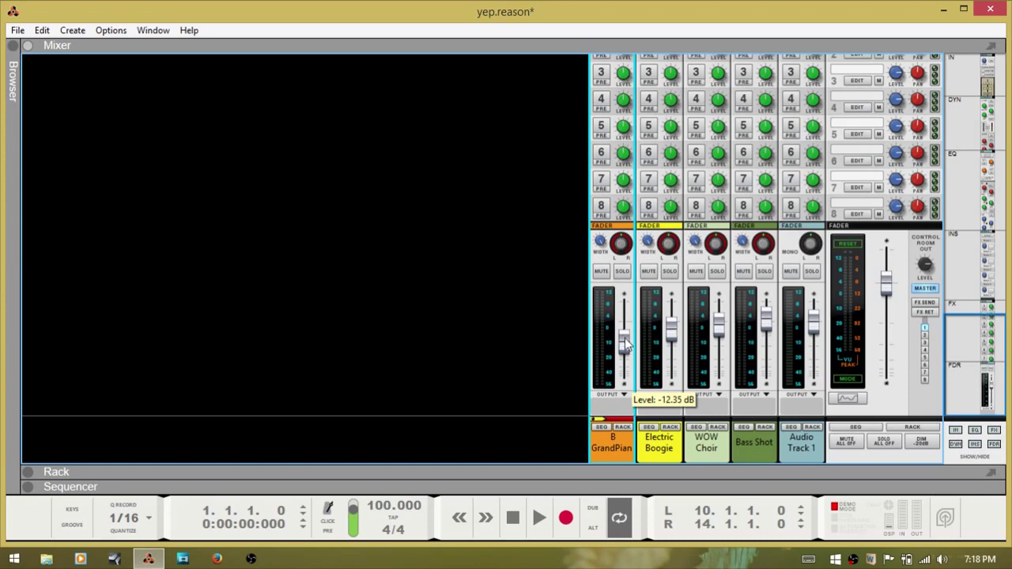
{"action": "left_click", "coordinate": [625, 340], "text": "ctrl"}
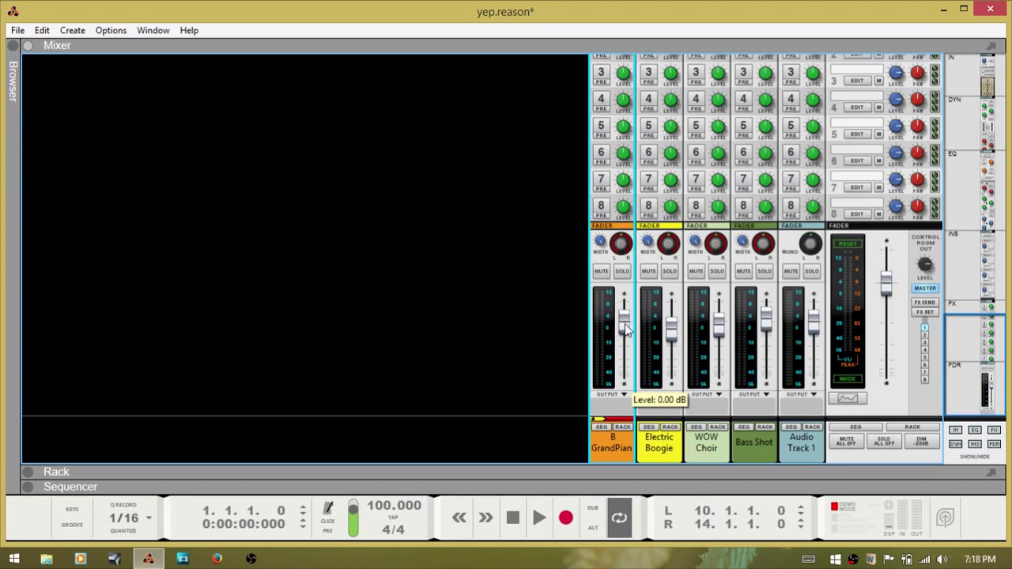
Lower the B GrandPiano fader slightly below 0 dB, and turn the channel's pan knob and reset it to centre
{"action": "left_click_drag", "start_coordinate": [625, 330], "coordinate": [628, 338]}
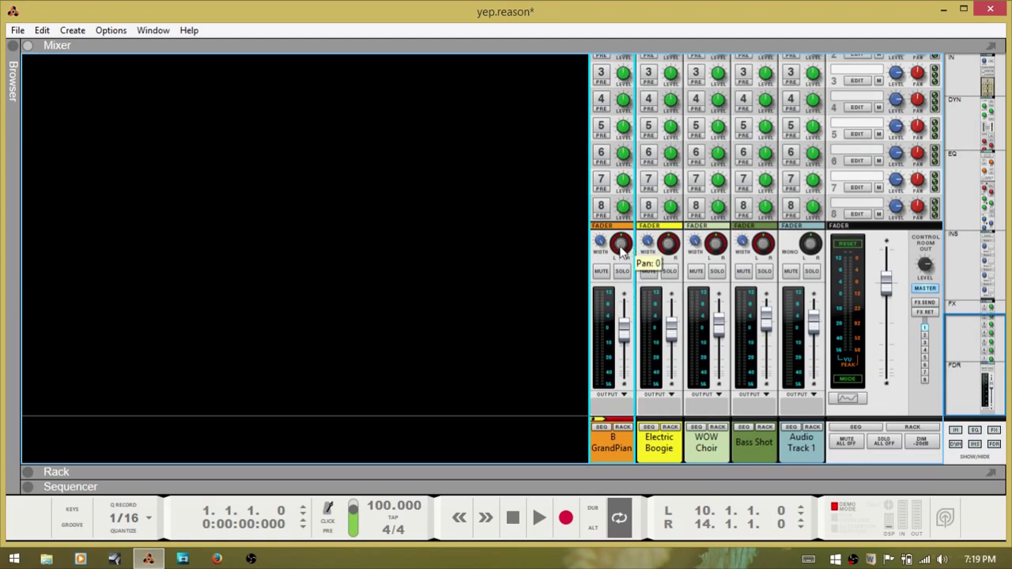
{"action": "left_click_drag", "start_coordinate": [623, 251], "coordinate": [626, 215]}
{"action": "left_click", "coordinate": [622, 247], "text": "ctrl"}
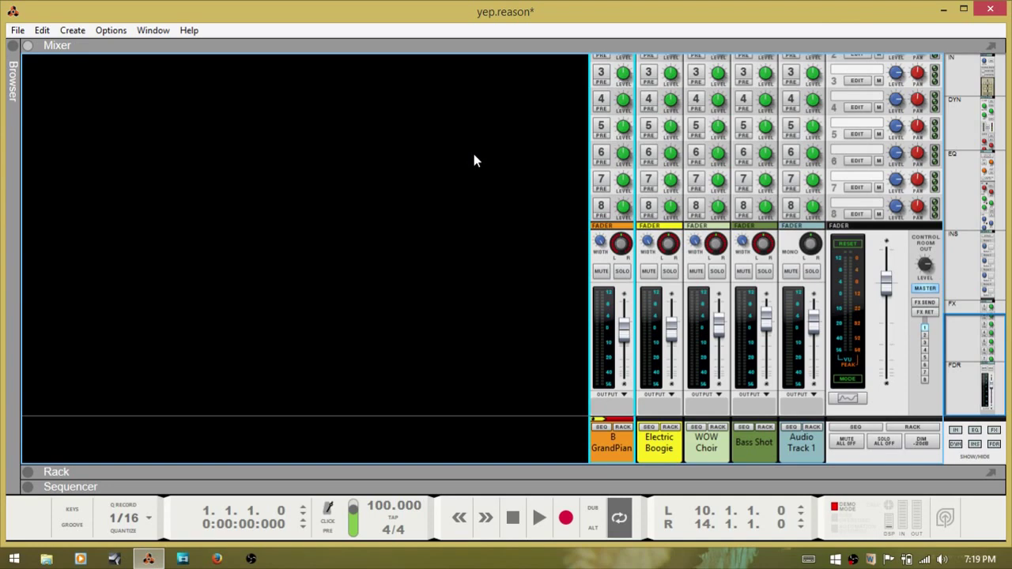
Show the sequencer, zoom in horizontally until about three bars fill the timeline, and bring bars 3 to 5 into view
{"action": "key", "text": "F7"}
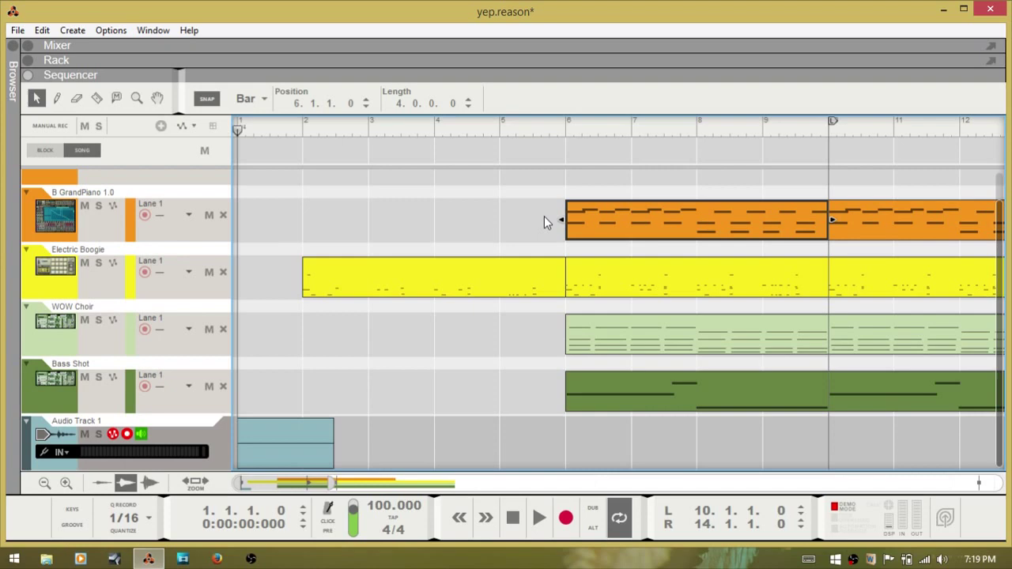
{"action": "key", "text": "g"}
{"action": "key", "text": "g"}
{"action": "key", "text": "g"}
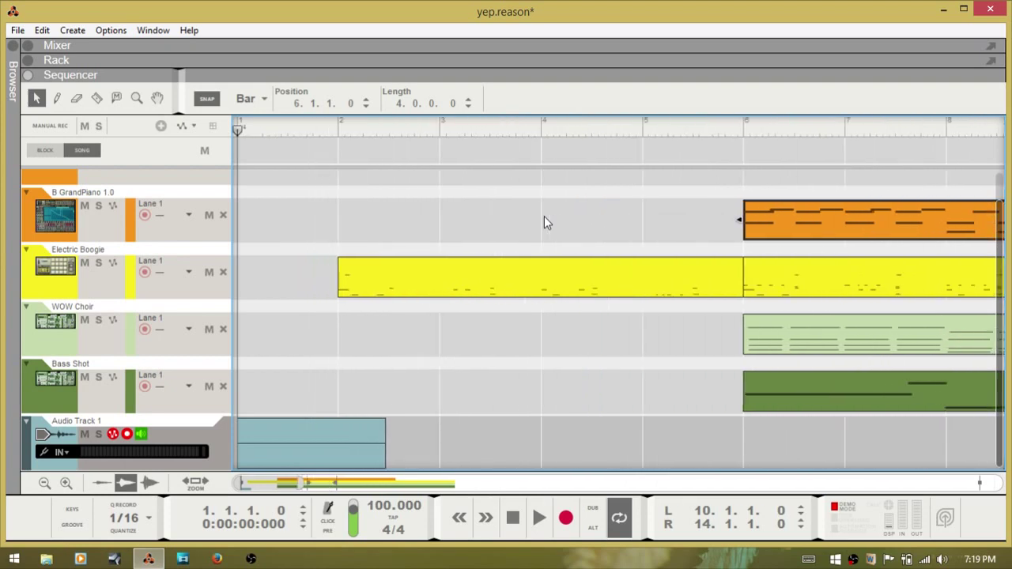
{"action": "key", "text": "g"}
{"action": "key", "text": "g"}
{"action": "key", "text": "g"}
{"action": "key", "text": "g"}
{"action": "key", "text": "g"}
{"action": "key", "text": "g"}
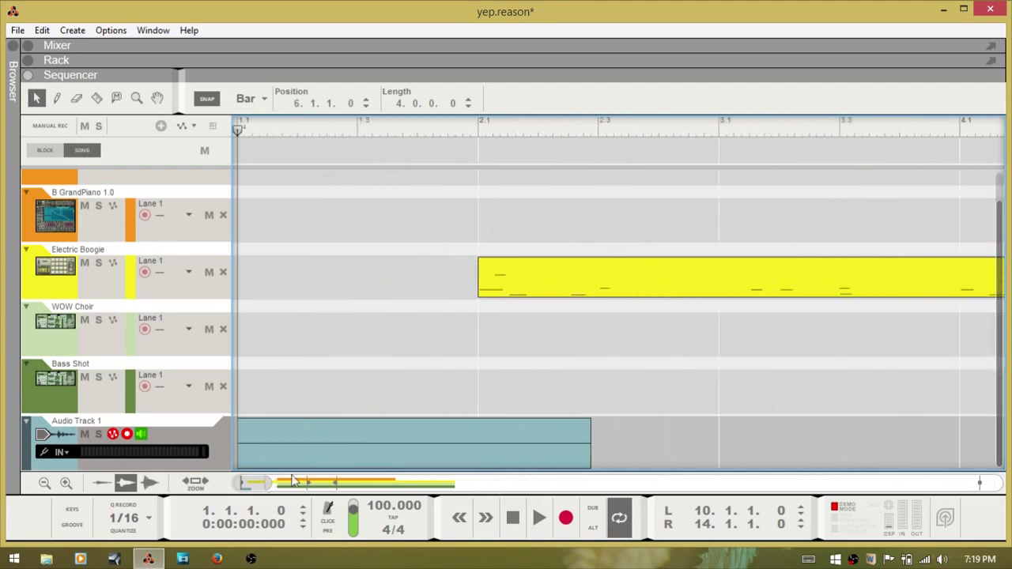
{"action": "left_click_drag", "start_coordinate": [244, 483], "coordinate": [267, 485]}
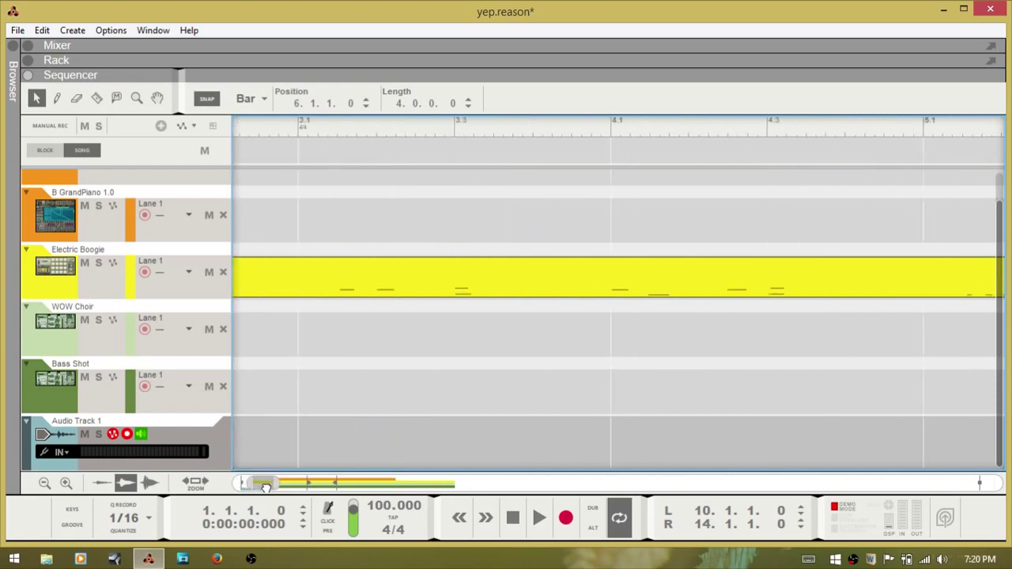
Open the Electric Boogie clip that ends at bar 6 for note editing, and play a short stretch from bar 5
{"action": "left_click", "coordinate": [664, 133]}
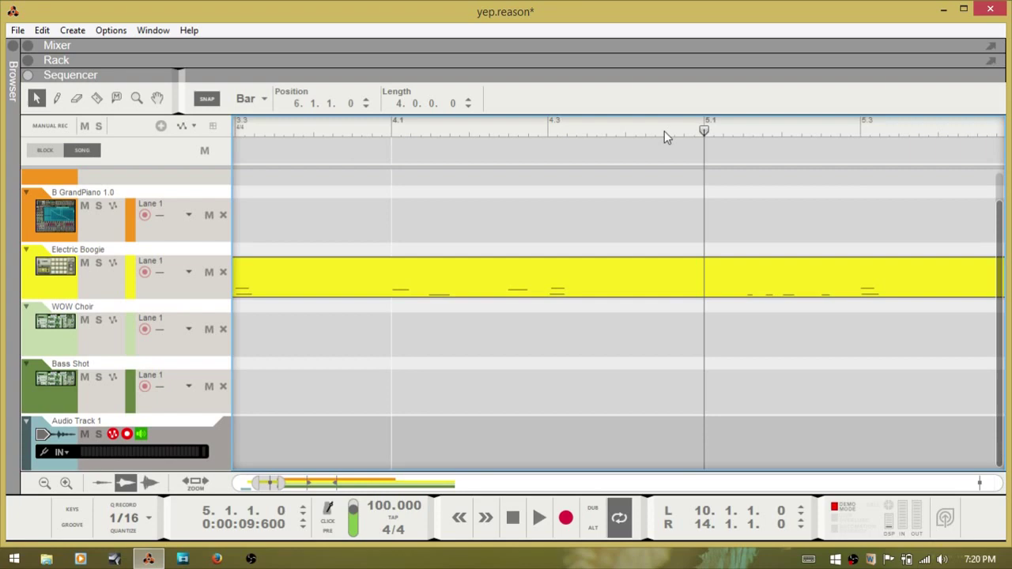
{"action": "double_click", "coordinate": [627, 289]}
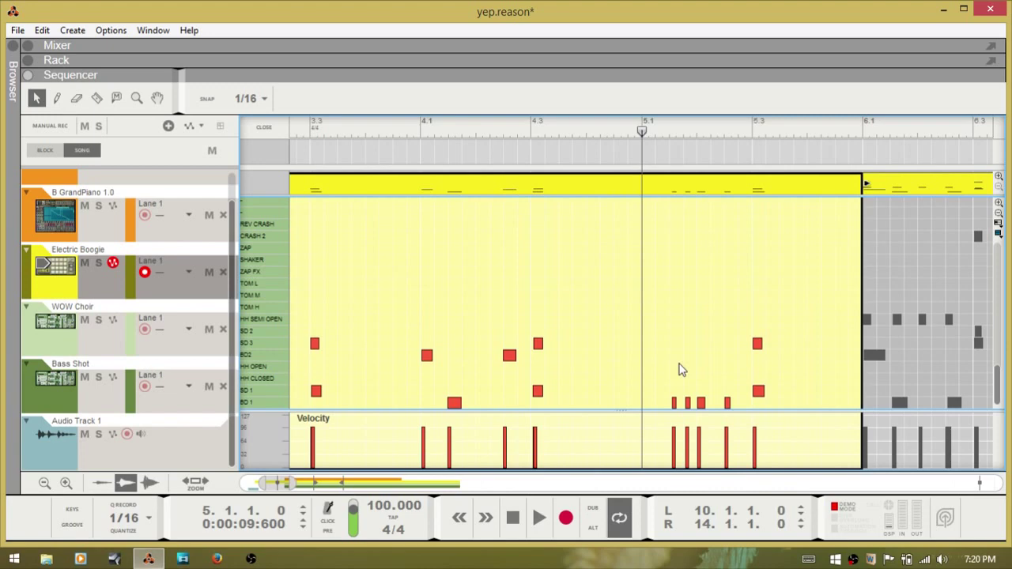
{"action": "key", "text": "space"}
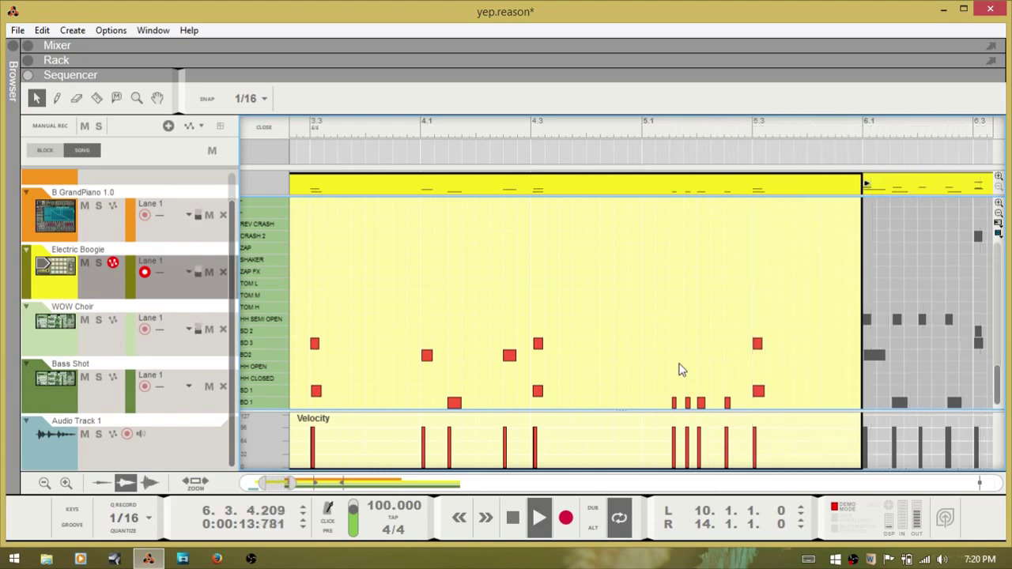
{"action": "key", "text": "space"}
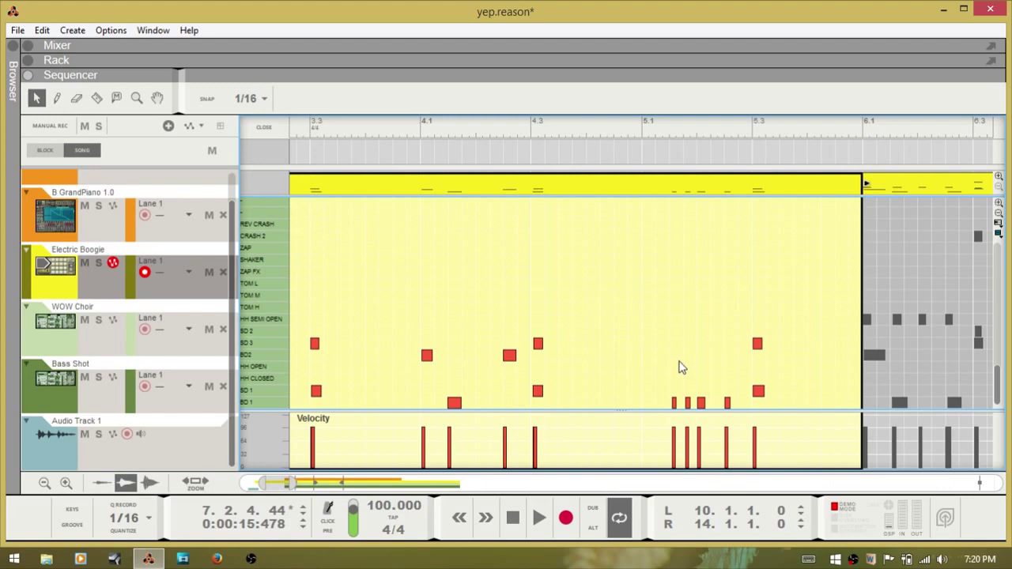
Move the song position to just before 4.3, then start and stop playback from there
{"action": "left_click", "coordinate": [531, 125]}
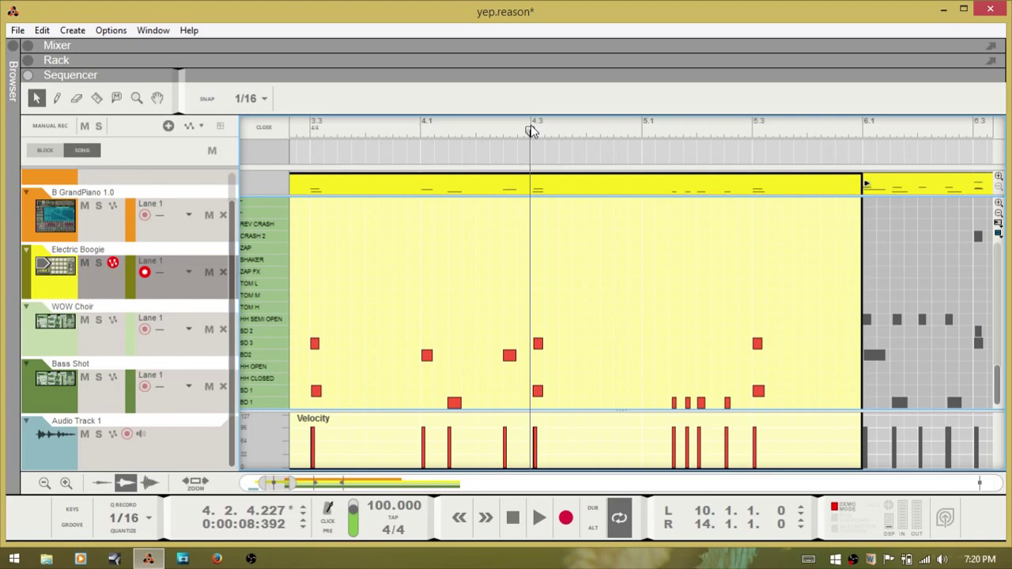
{"action": "key", "text": "space"}
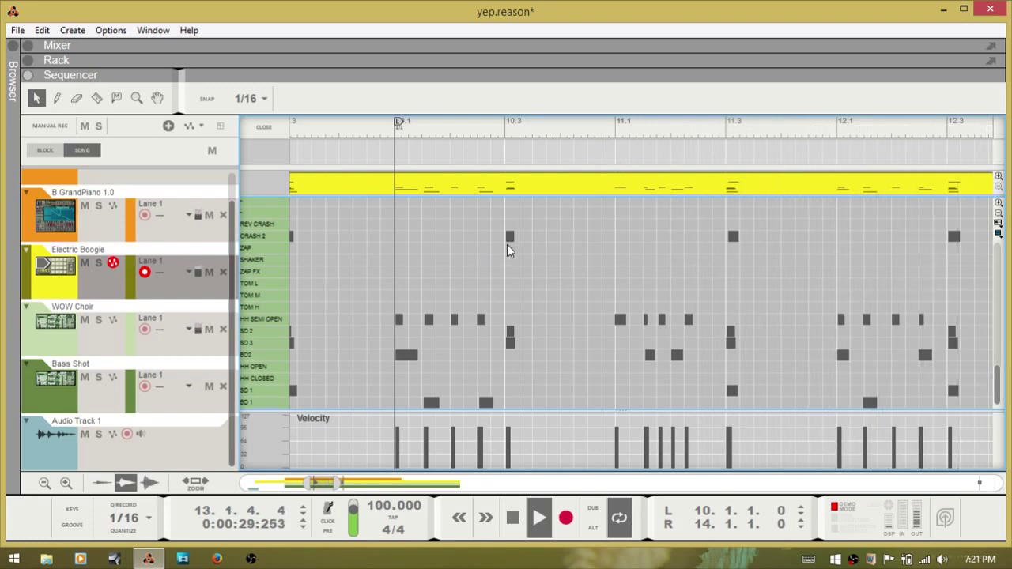
{"action": "key", "text": "space"}
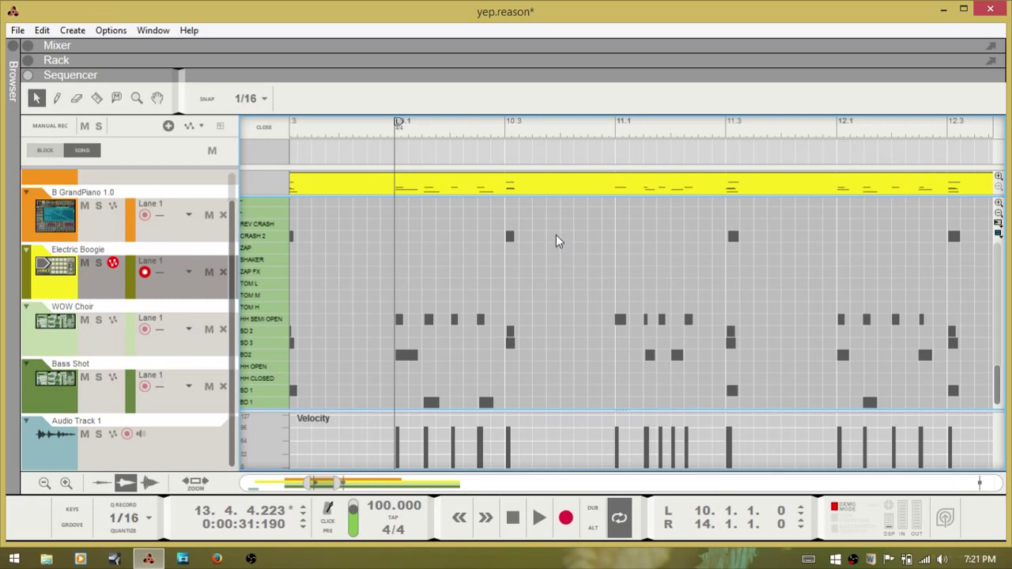
Add and delete a short Shaker note at about 10.4, and open the Electric Boogie clip at bar 10 for editing
{"action": "double_click", "coordinate": [564, 261]}
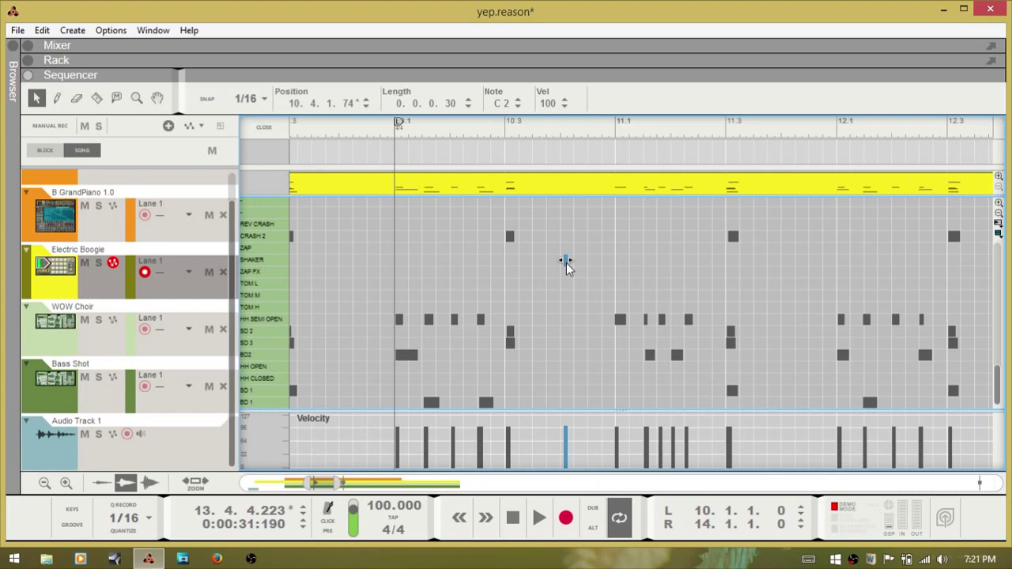
{"action": "key", "text": "Delete"}
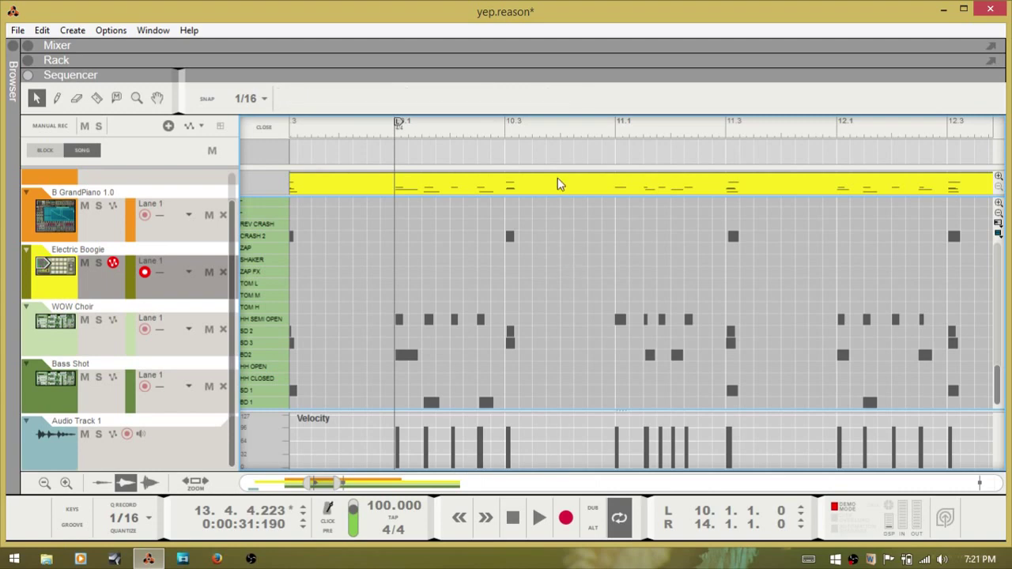
{"action": "left_click", "coordinate": [557, 184]}
{"action": "double_click", "coordinate": [557, 182]}
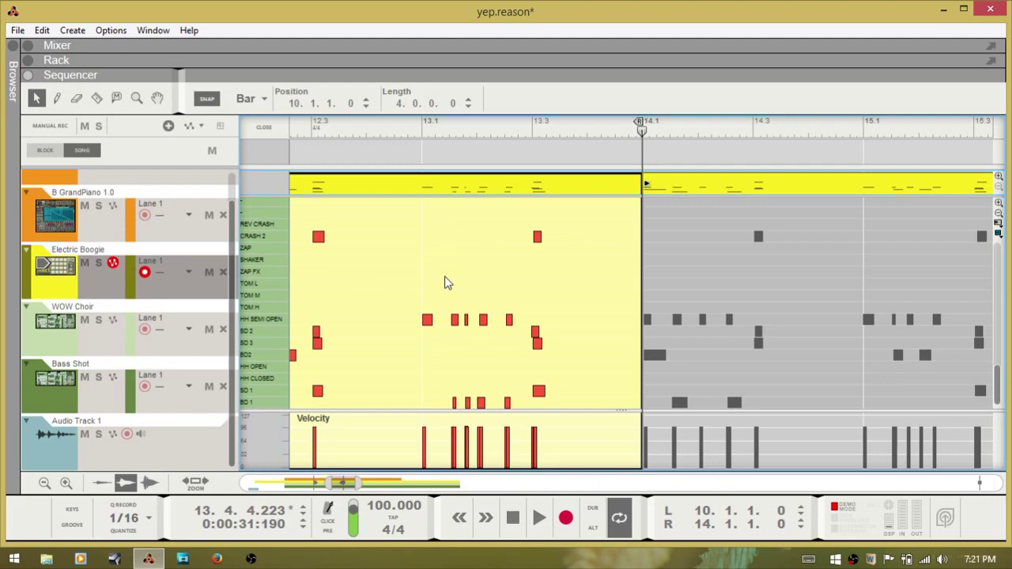
Toggle repeatedly between the song arrangement and the Electric Boogie clip's note editor, ending in the note editor
{"action": "key", "text": "ctrl+e"}
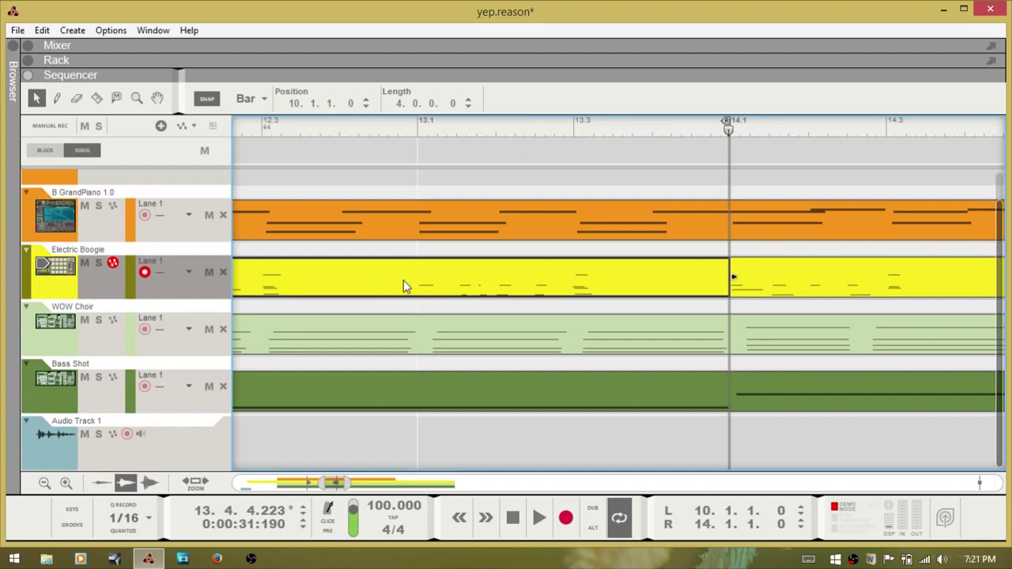
{"action": "key", "text": "ctrl+e"}
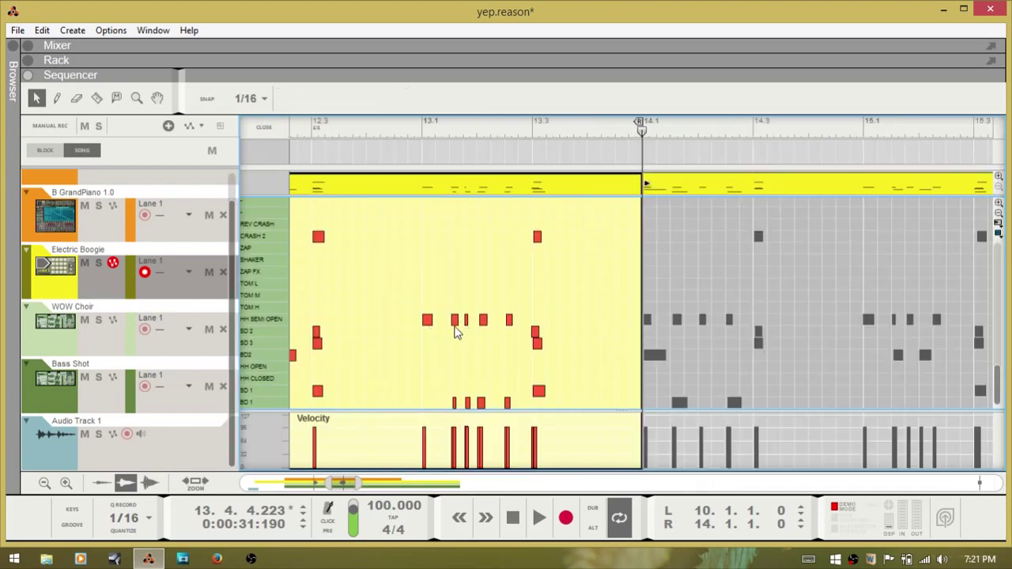
{"action": "key", "text": "ctrl+e"}
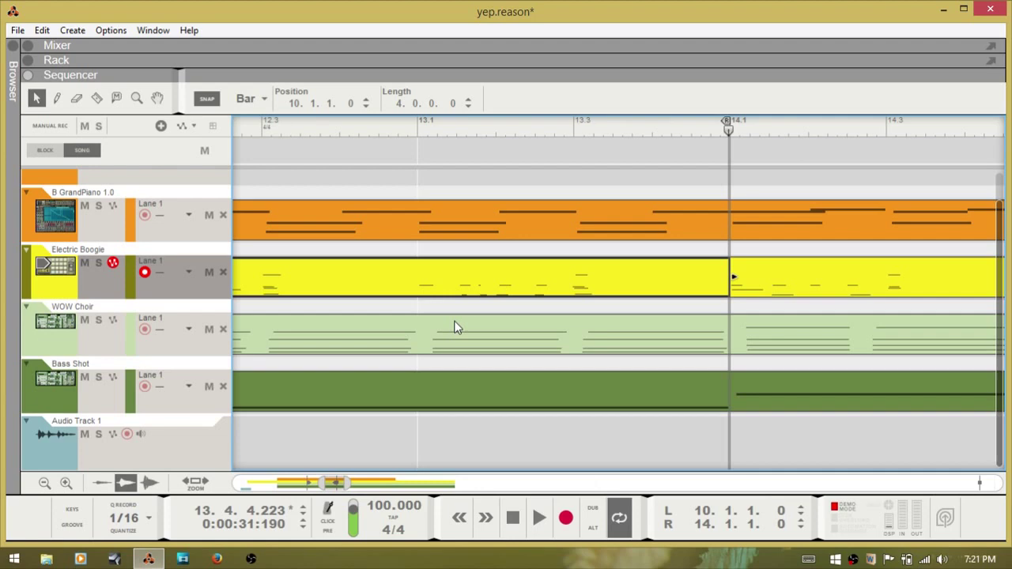
{"action": "key", "text": "ctrl+e"}
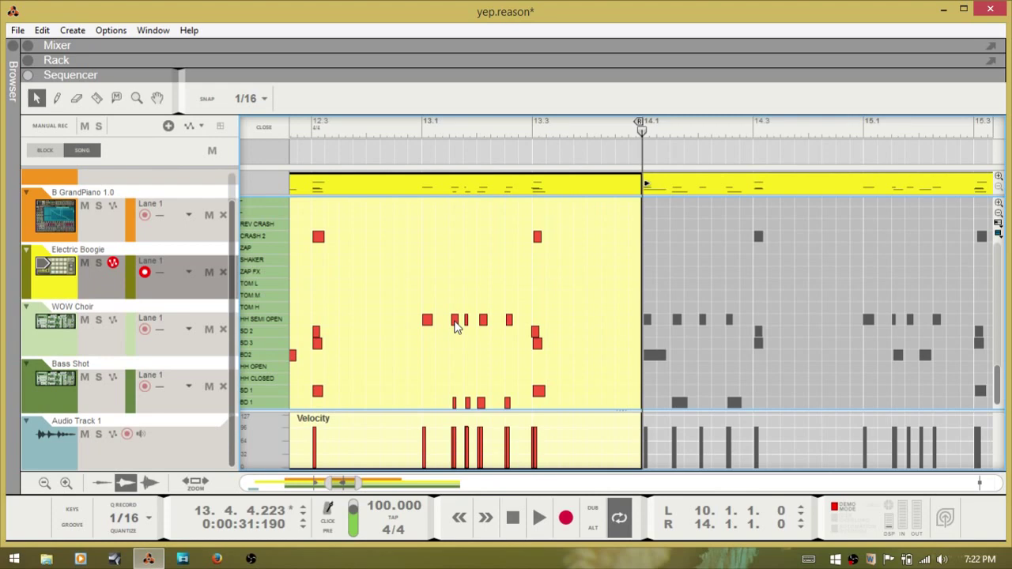
{"action": "key", "text": "ctrl+e"}
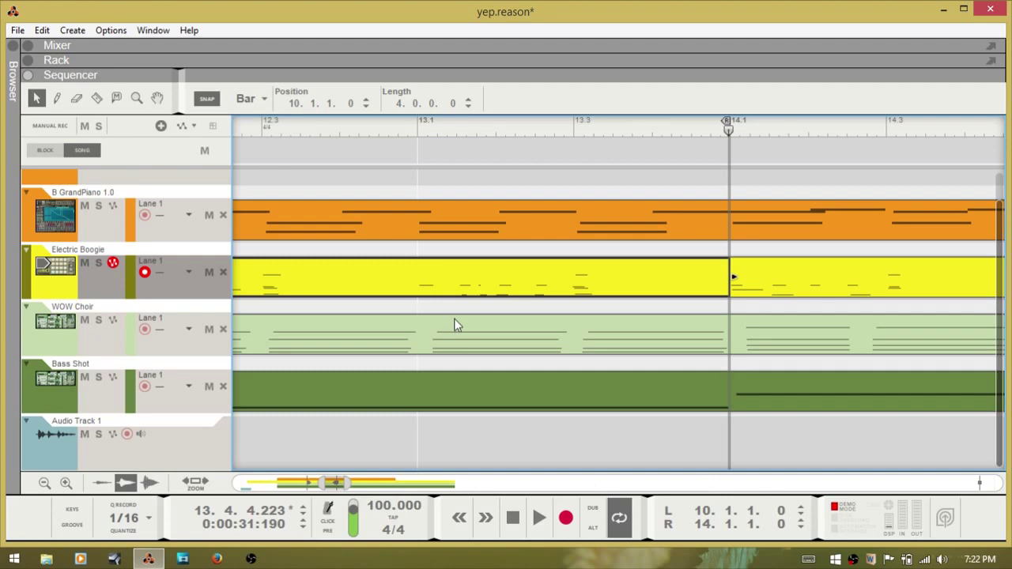
{"action": "key", "text": "ctrl+e"}
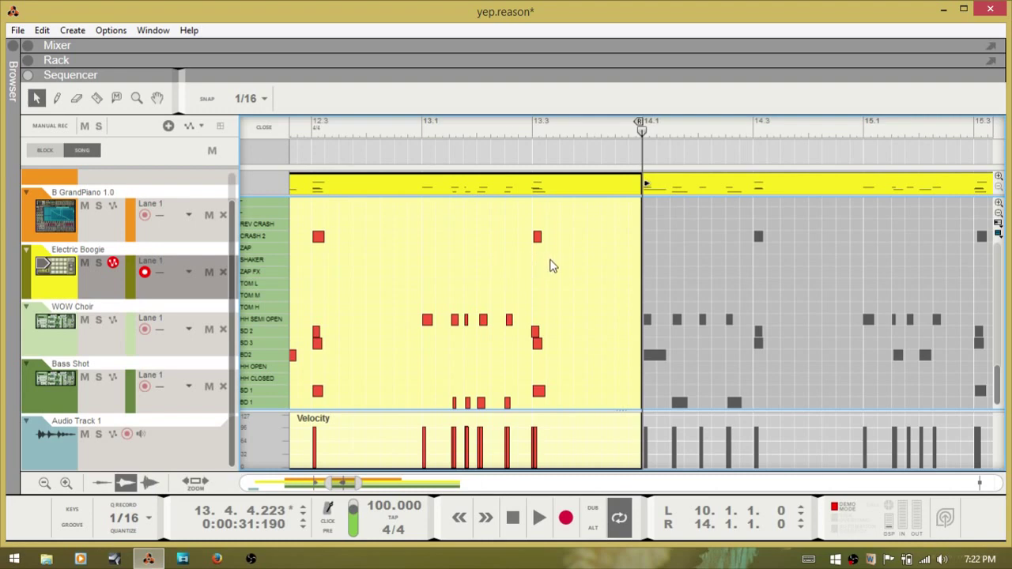
Show the mixer and rack together with the sequencer, and return to the sequencer alone
{"action": "key", "text": "F5"}
{"action": "key", "text": "F6"}
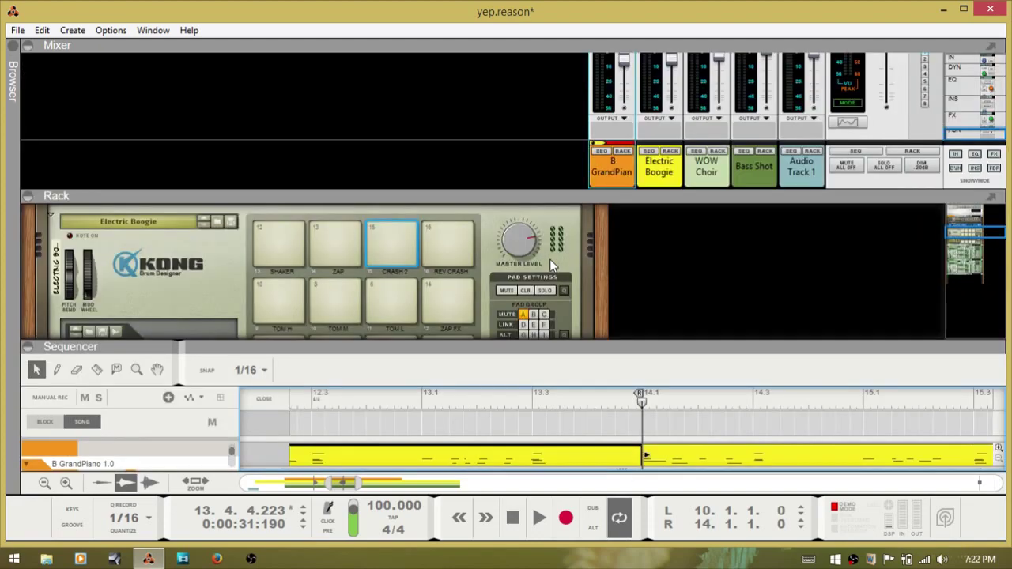
{"action": "key", "text": "F5"}
{"action": "key", "text": "F6"}
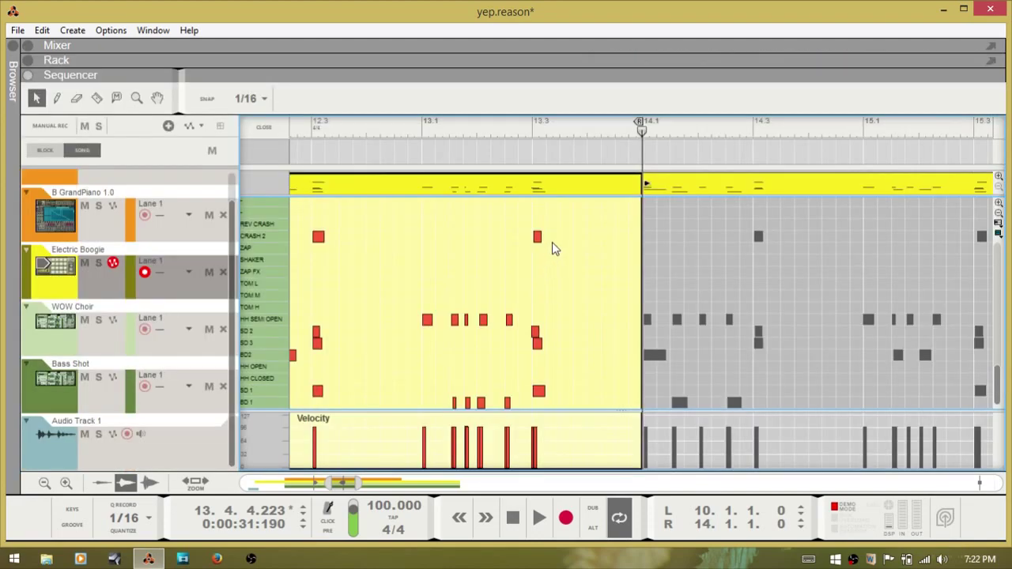
Leave the note editor and examine the arrangement between bars 19 and 30 at several horizontal zoom levels
{"action": "key", "text": "ctrl+e"}
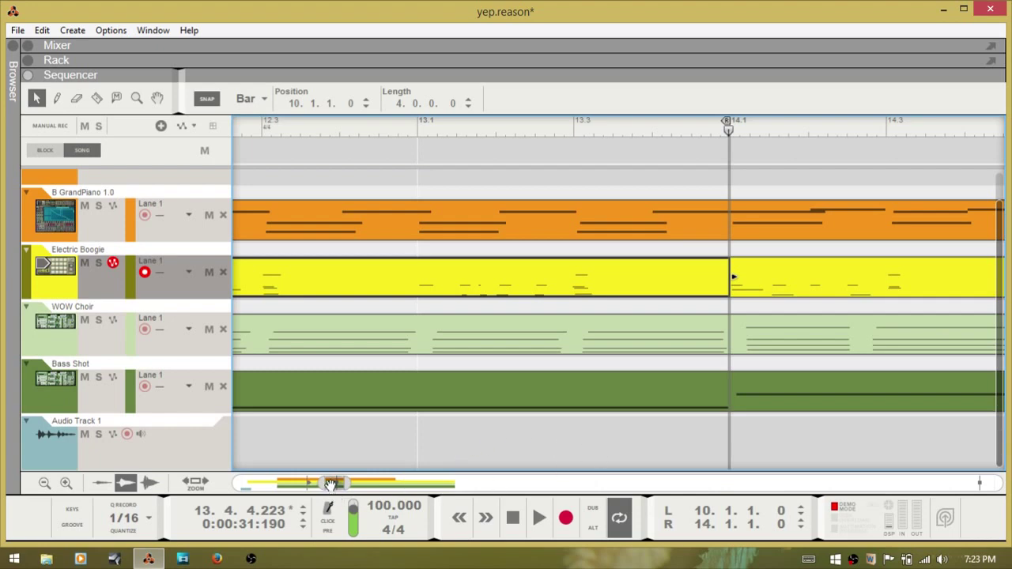
{"action": "left_click_drag", "start_coordinate": [335, 484], "coordinate": [444, 484]}
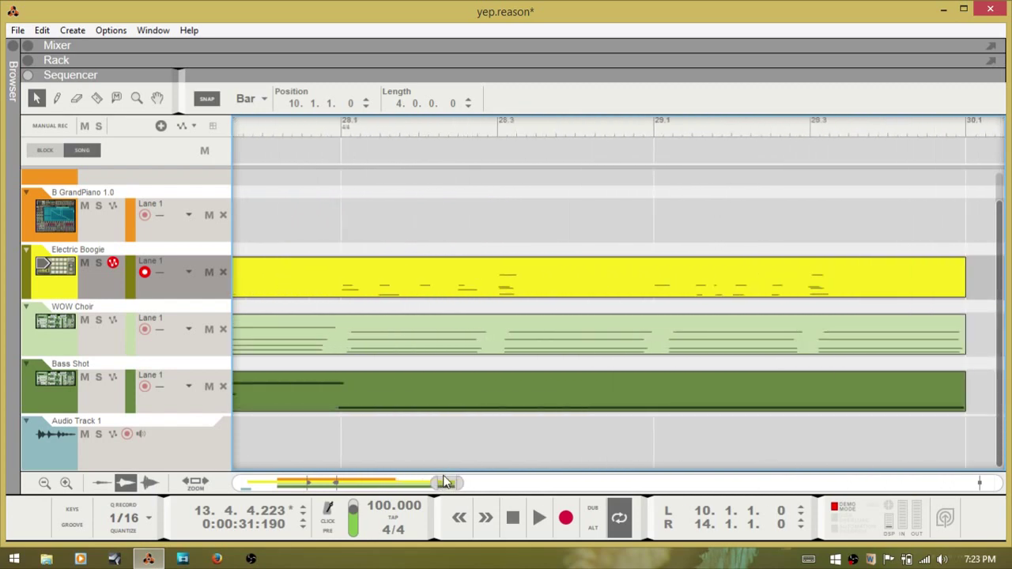
{"action": "scroll", "coordinate": [442, 482], "scroll_direction": "down", "scroll_amount": 3}
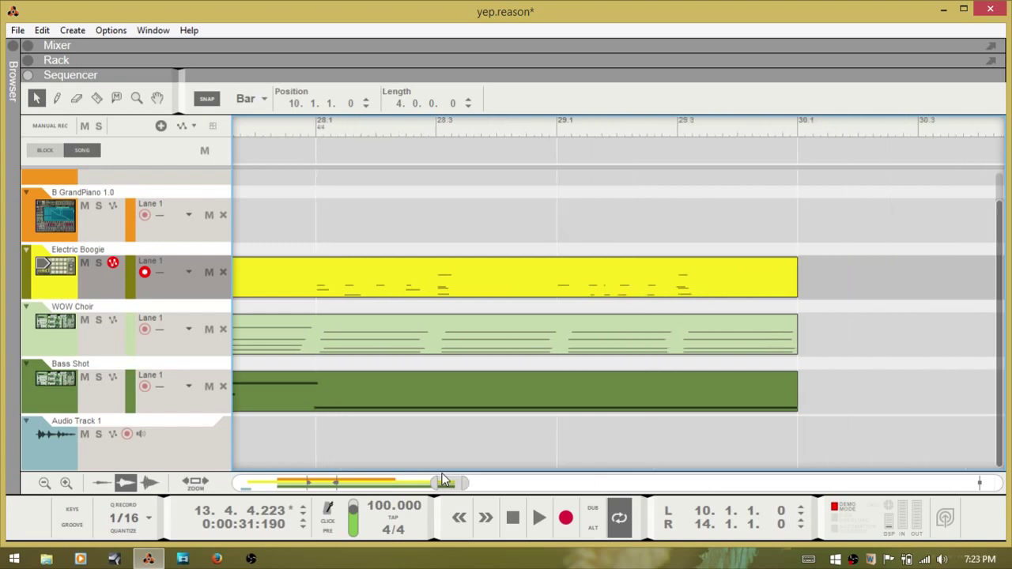
{"action": "scroll", "coordinate": [443, 482], "scroll_direction": "down", "scroll_amount": 5}
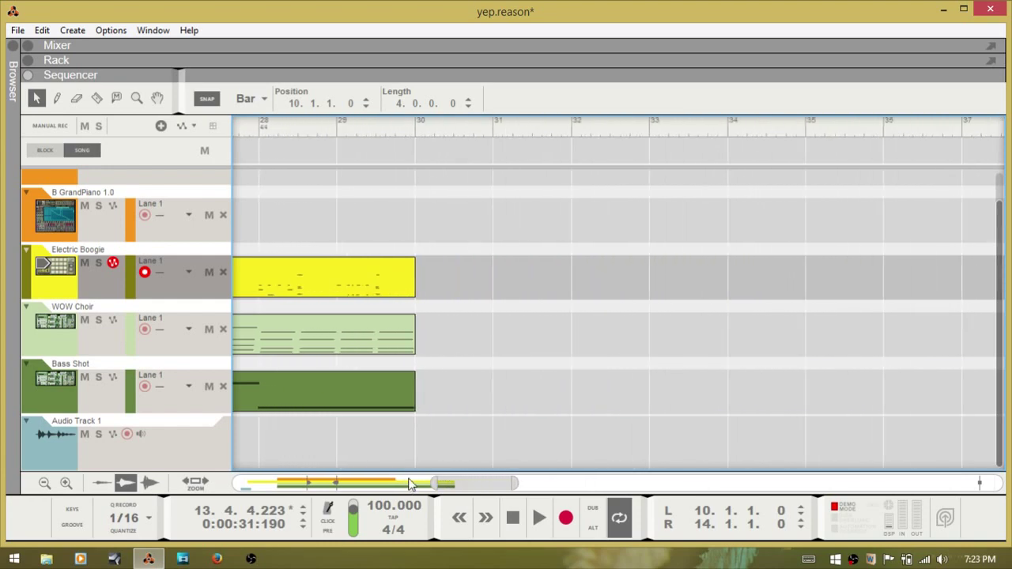
{"action": "left_click", "coordinate": [410, 484]}
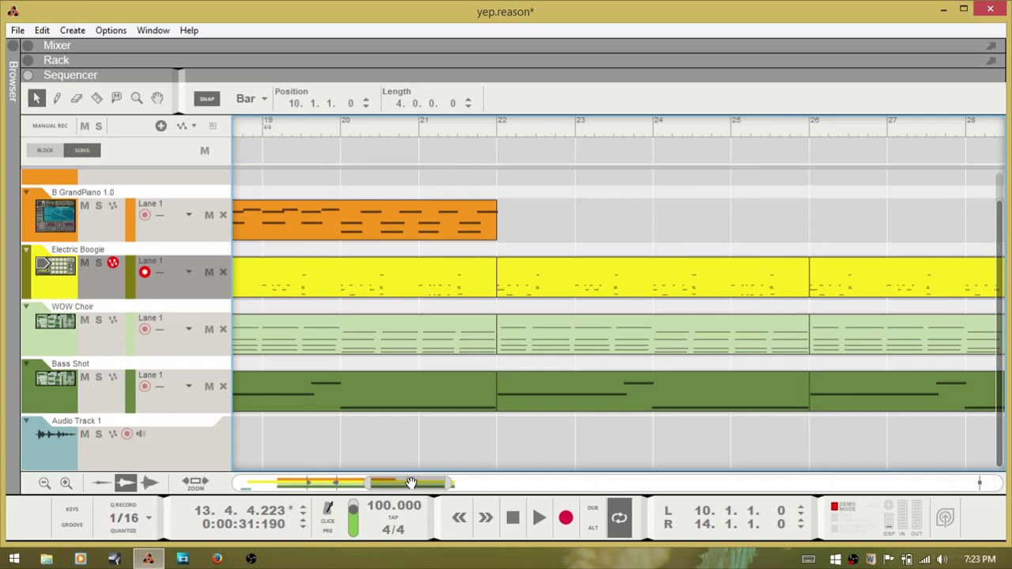
{"action": "scroll", "coordinate": [410, 483], "scroll_direction": "down", "scroll_amount": 5}
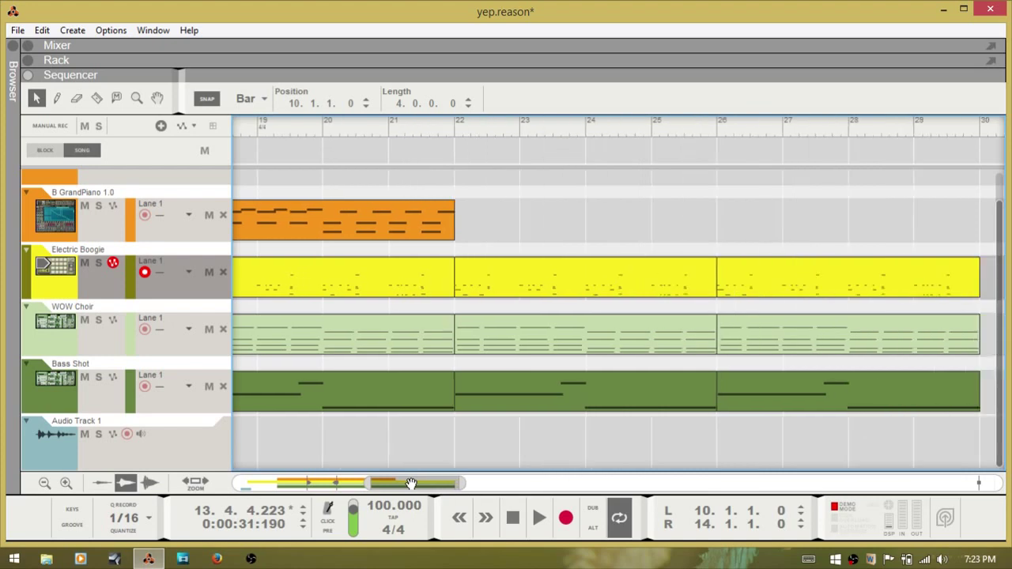
{"action": "scroll", "coordinate": [410, 483], "scroll_direction": "down", "scroll_amount": 2}
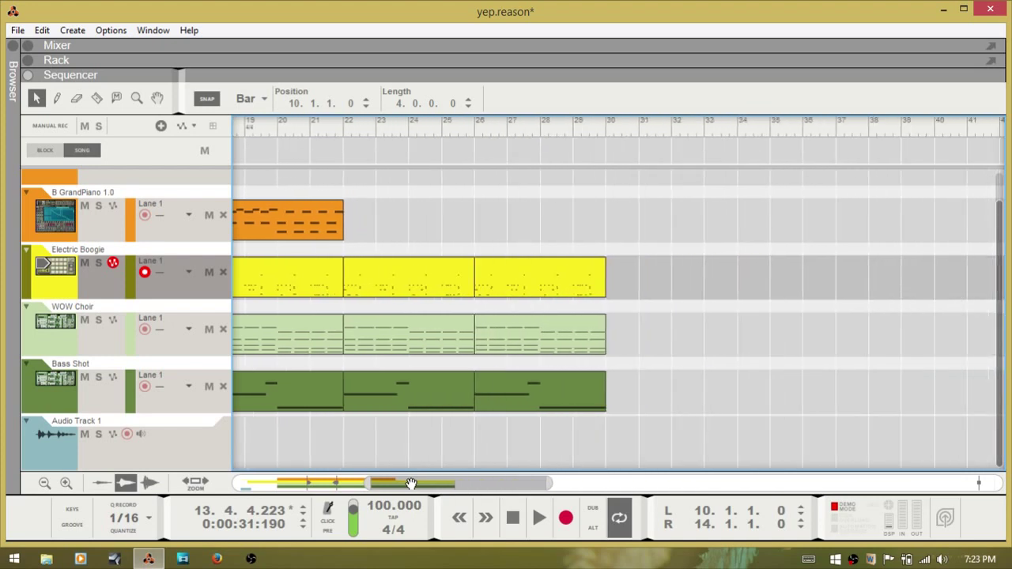
{"action": "scroll", "coordinate": [410, 483], "scroll_direction": "down", "scroll_amount": 3}
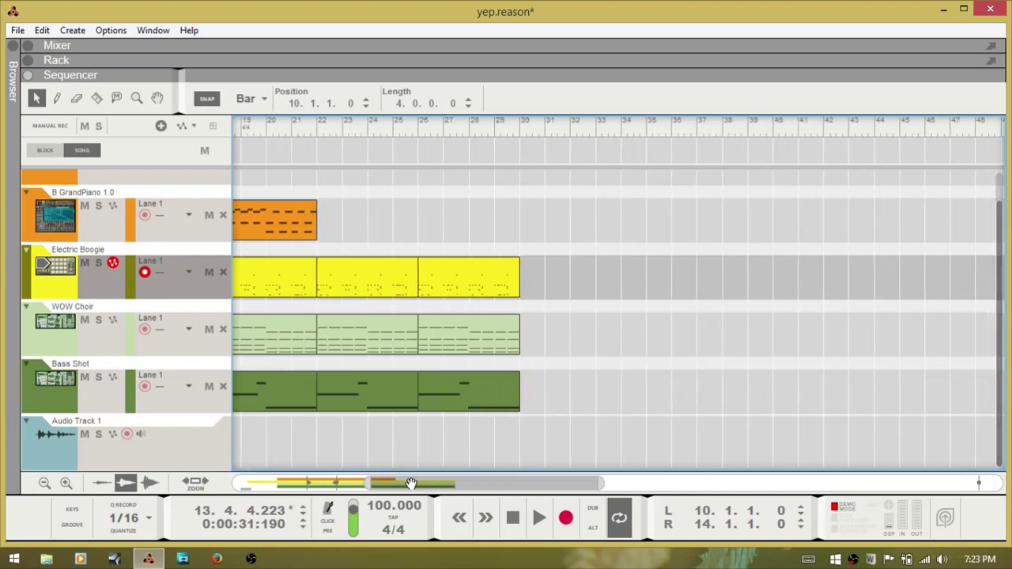
{"action": "scroll", "coordinate": [410, 483], "scroll_direction": "up", "scroll_amount": 10}
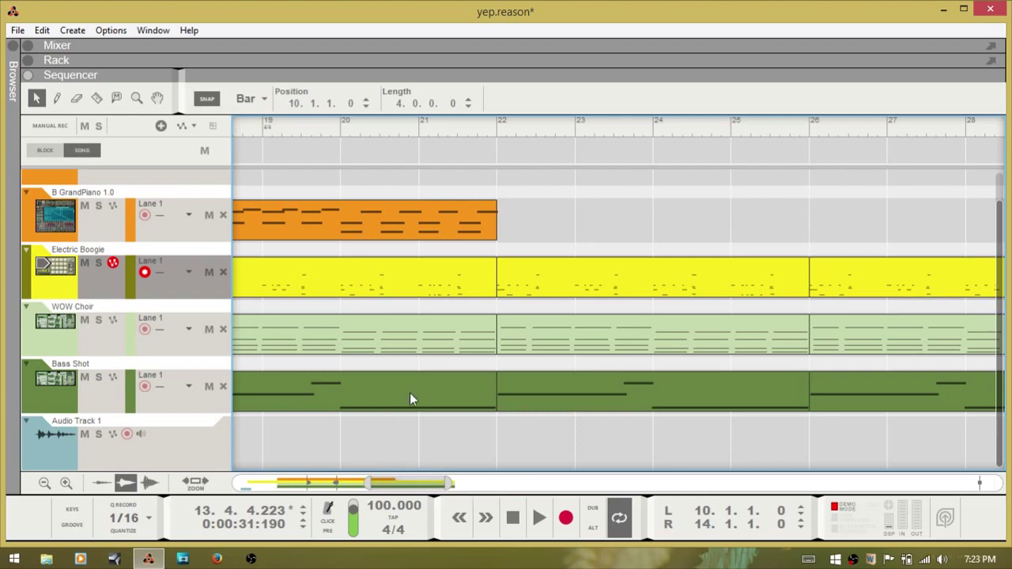
Copy the B GrandPiano clip at bar 18, paste it at bar 22, and undo the paste
{"action": "mouse_move", "coordinate": [405, 484]}
{"action": "left_mouse_down"}
{"action": "mouse_move", "coordinate": [419, 404]}
{"action": "mouse_move", "coordinate": [417, 535]}
{"action": "mouse_move", "coordinate": [435, 449]}
{"action": "mouse_move", "coordinate": [434, 436]}
{"action": "mouse_move", "coordinate": [427, 534]}
{"action": "mouse_move", "coordinate": [346, 485]}
{"action": "mouse_move", "coordinate": [376, 466]}
{"action": "mouse_move", "coordinate": [385, 437]}
{"action": "mouse_move", "coordinate": [392, 493]}
{"action": "left_mouse_up"}
{"action": "left_click", "coordinate": [502, 213]}
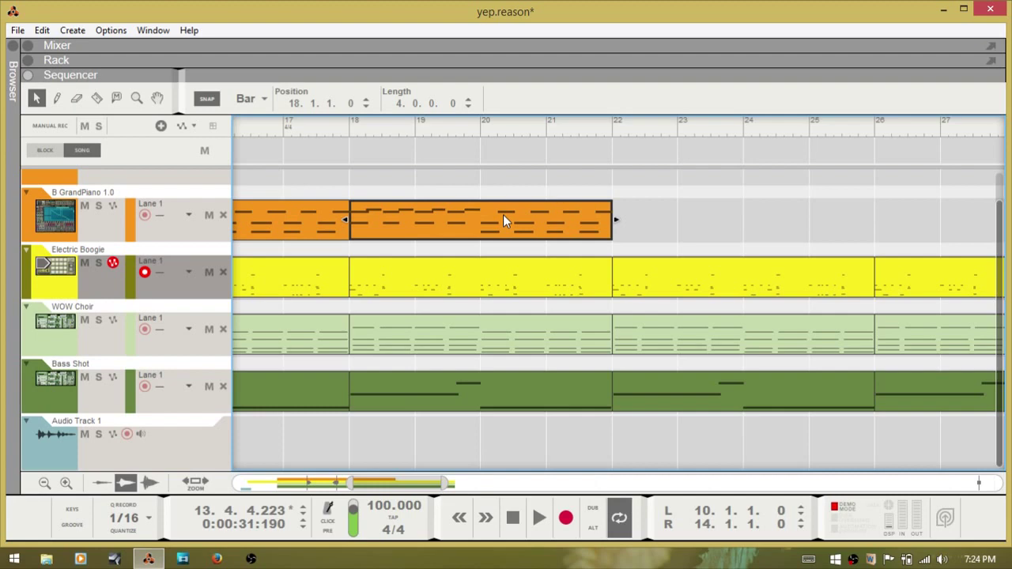
{"action": "right_click", "coordinate": [489, 212]}
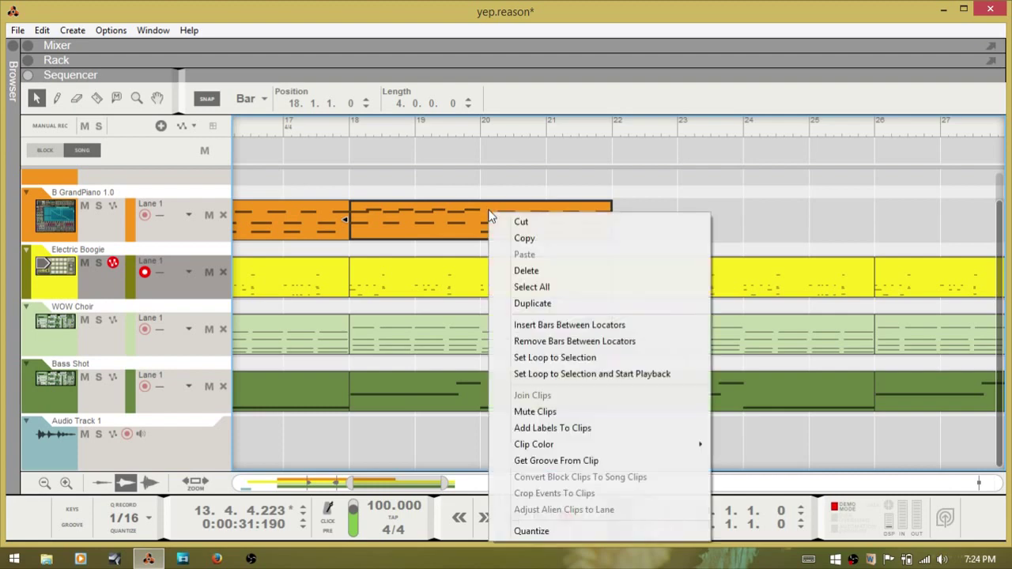
{"action": "left_click", "coordinate": [565, 245]}
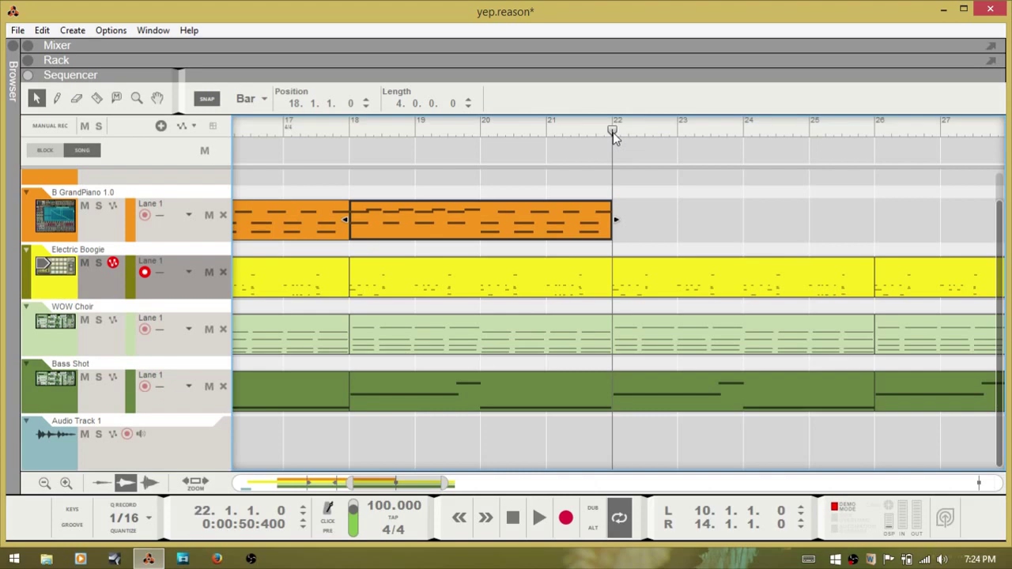
{"action": "key", "text": "ctrl+v"}
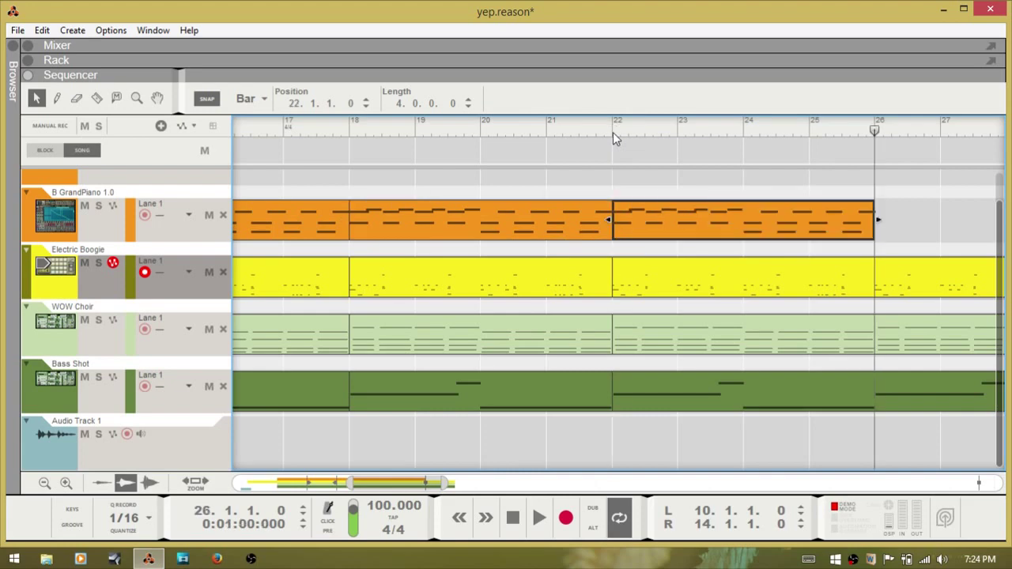
{"action": "key", "text": "ctrl+z"}
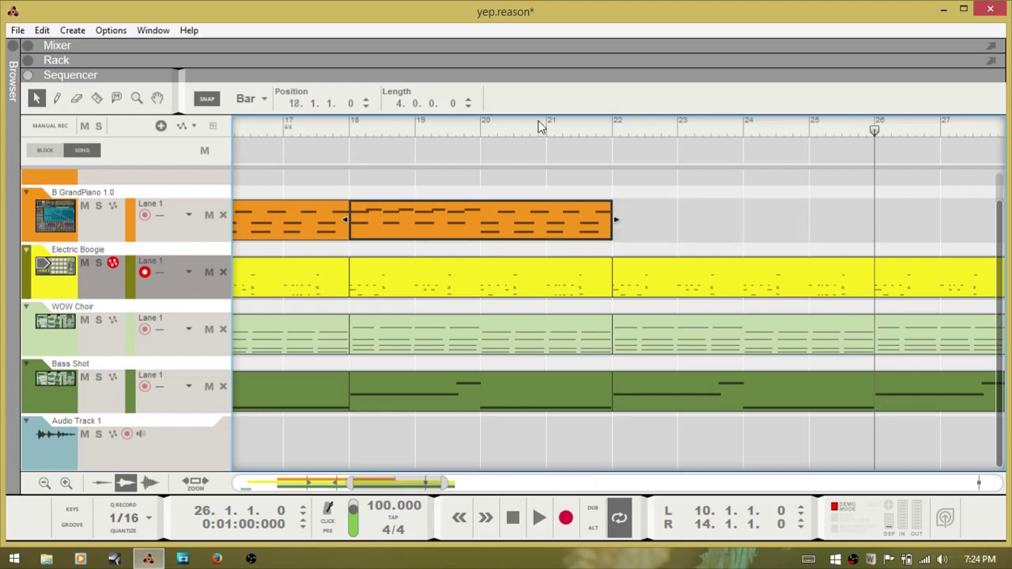
Duplicate the B GrandPiano clip at bar 18 three times so the copies fill bars 22 up to bar 34
{"action": "key", "text": "ctrl+d"}
{"action": "key", "text": "ctrl+d"}
{"action": "key", "text": "ctrl+d"}
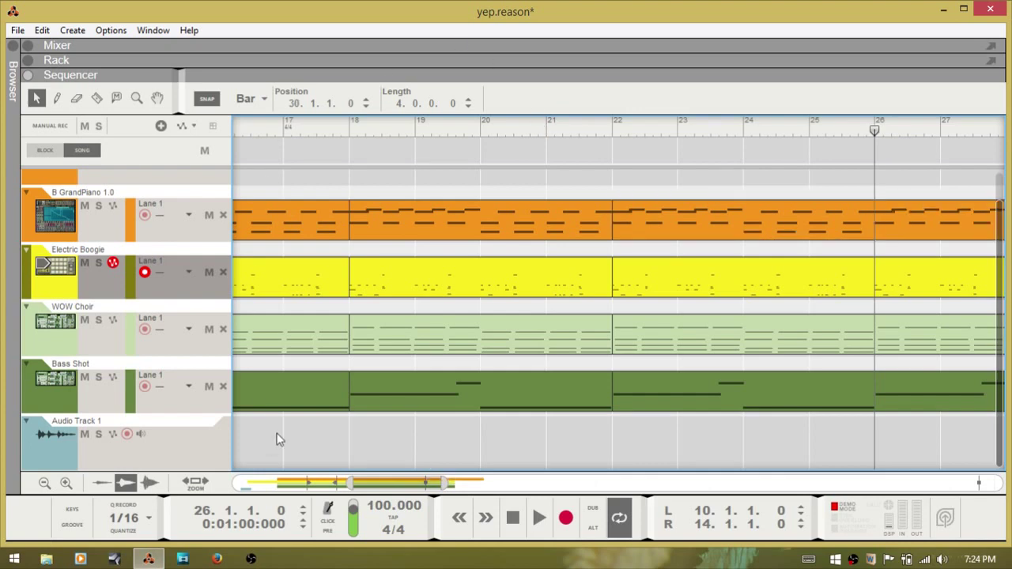
{"action": "left_click_drag", "start_coordinate": [383, 488], "coordinate": [444, 489]}
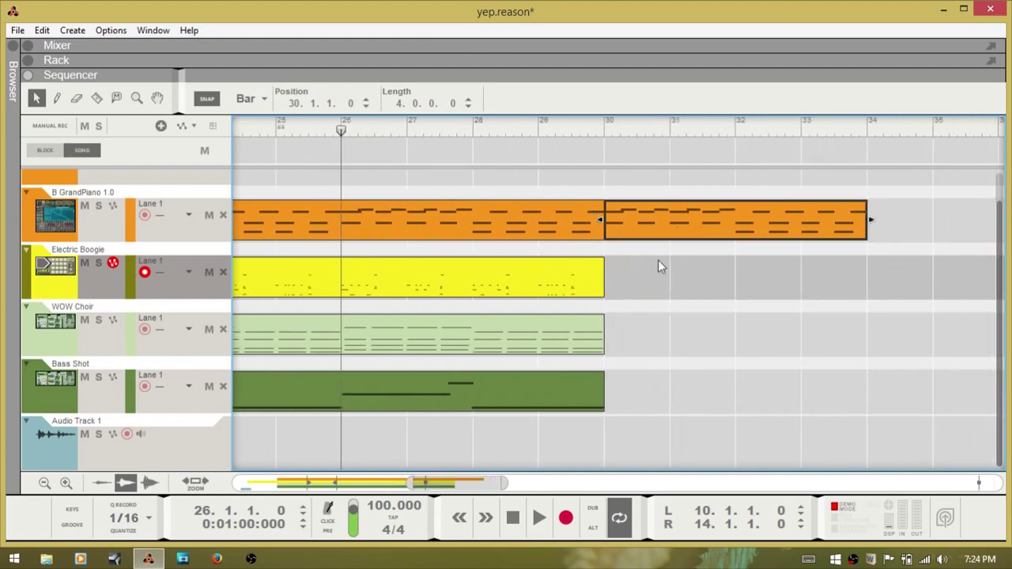
{"action": "left_click_drag", "start_coordinate": [458, 489], "coordinate": [438, 490]}
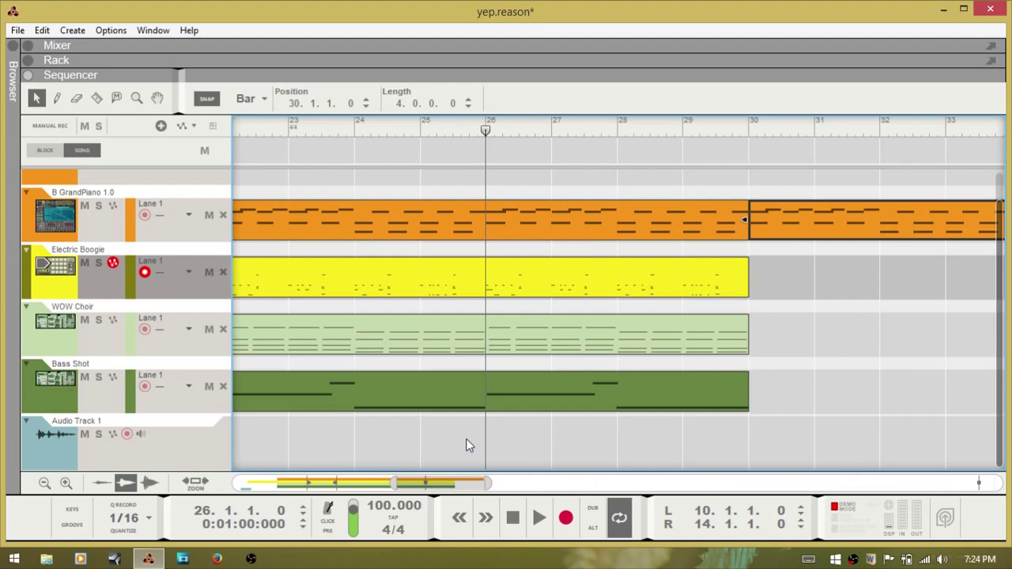
Select the three duplicated B GrandPiano clips between bars 22 and 34 and delete them
{"action": "key", "text": "shift+Left"}
{"action": "key", "text": "shift+Left"}
{"action": "key", "text": "Delete"}
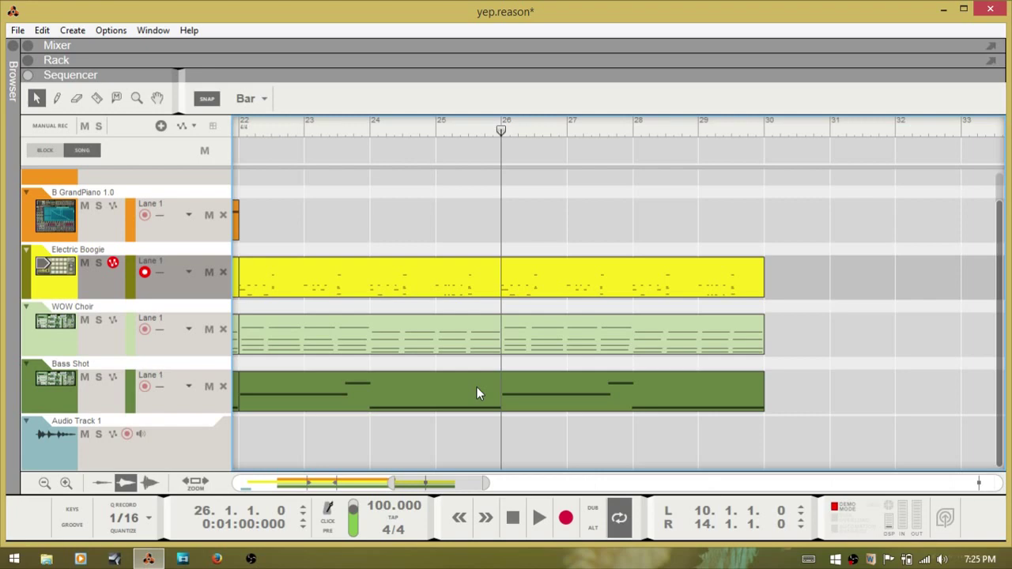
Rewind and fast-forward the song position repeatedly between bars 15 and 27, leaving it at bar 15
{"action": "scroll", "coordinate": [476, 386], "scroll_direction": "up", "scroll_amount": 1}
{"action": "scroll", "coordinate": [477, 386], "scroll_direction": "down", "scroll_amount": 2}
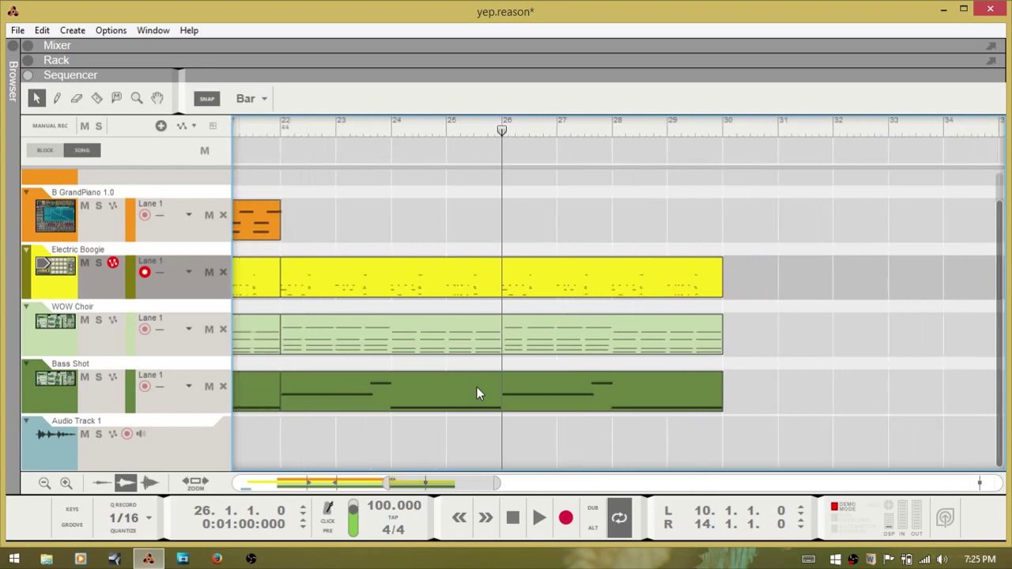
{"action": "scroll", "coordinate": [477, 386], "scroll_direction": "down", "scroll_amount": 5}
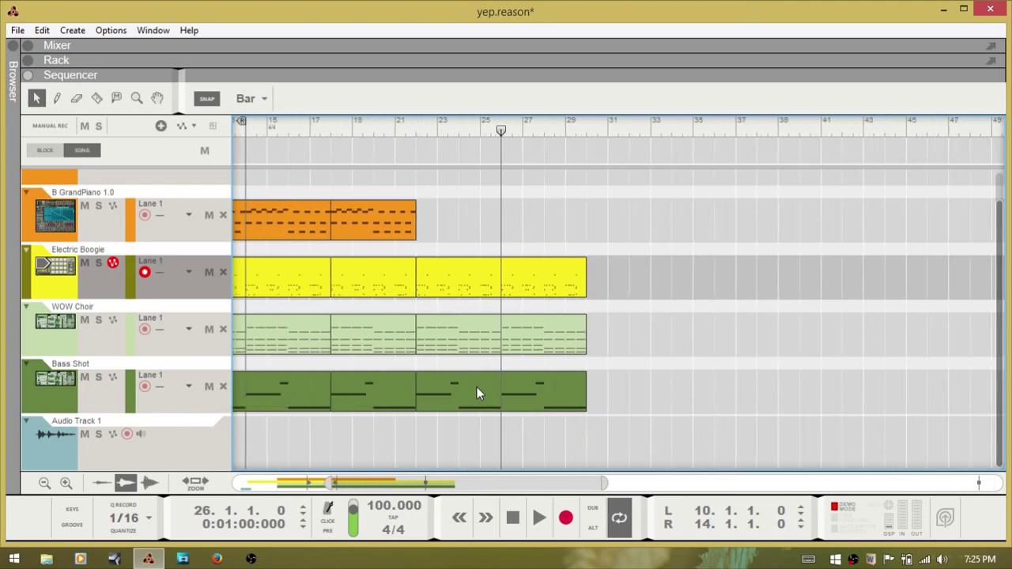
{"action": "scroll", "coordinate": [477, 387], "scroll_direction": "down", "scroll_amount": 5}
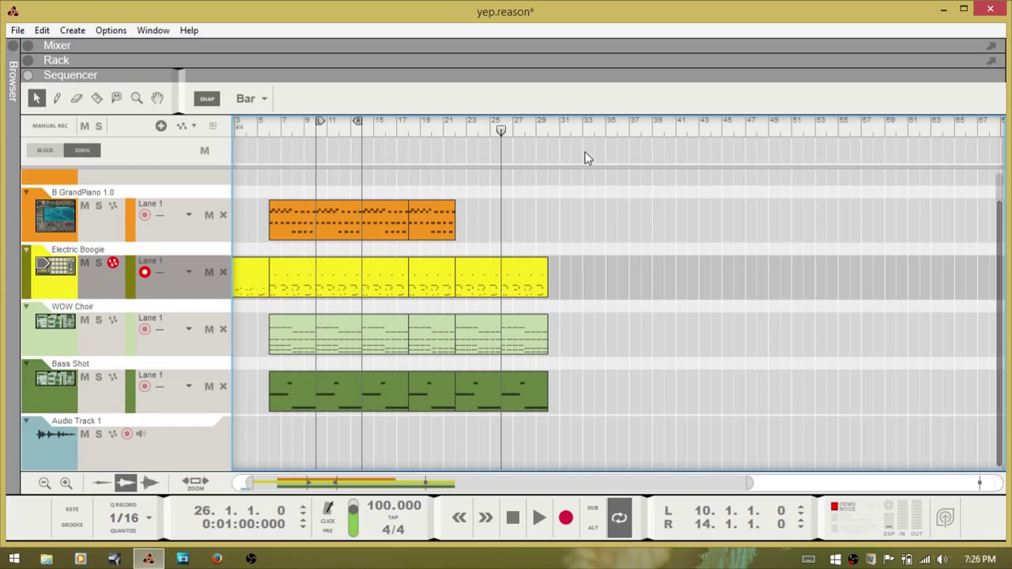
{"action": "key", "text": "KP_7"}
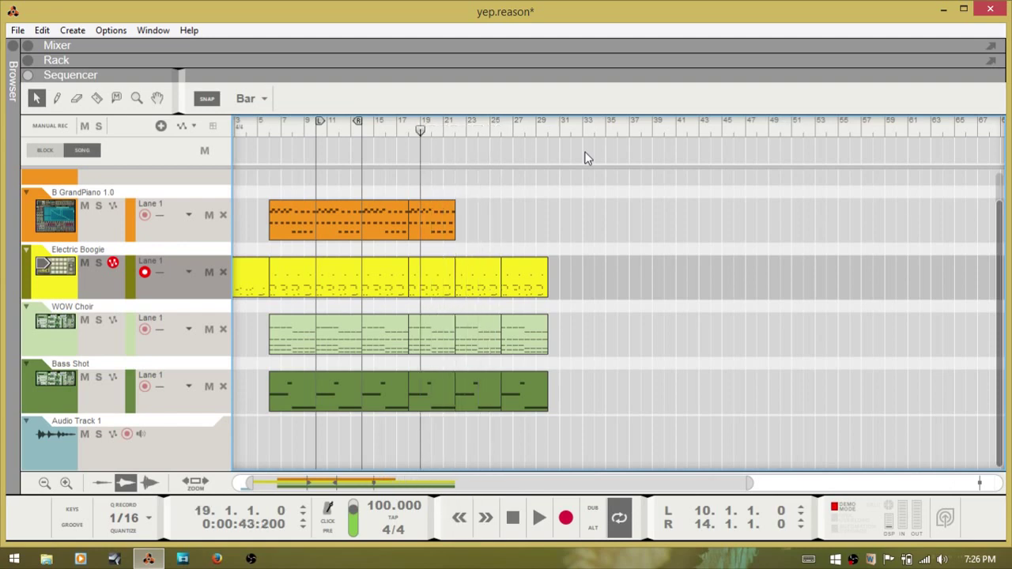
{"action": "key", "text": "KP_8"}
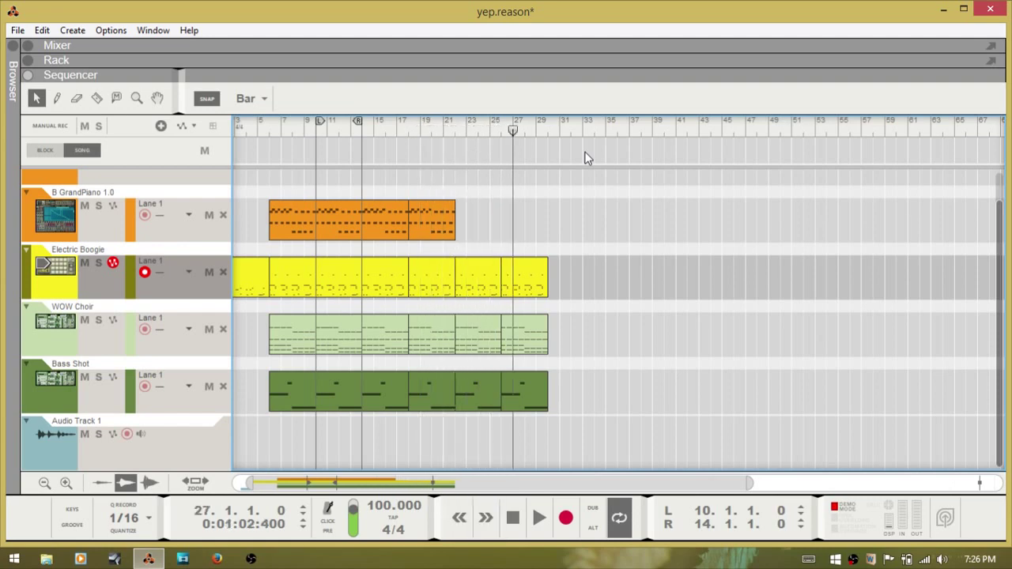
{"action": "key", "text": "KP_7"}
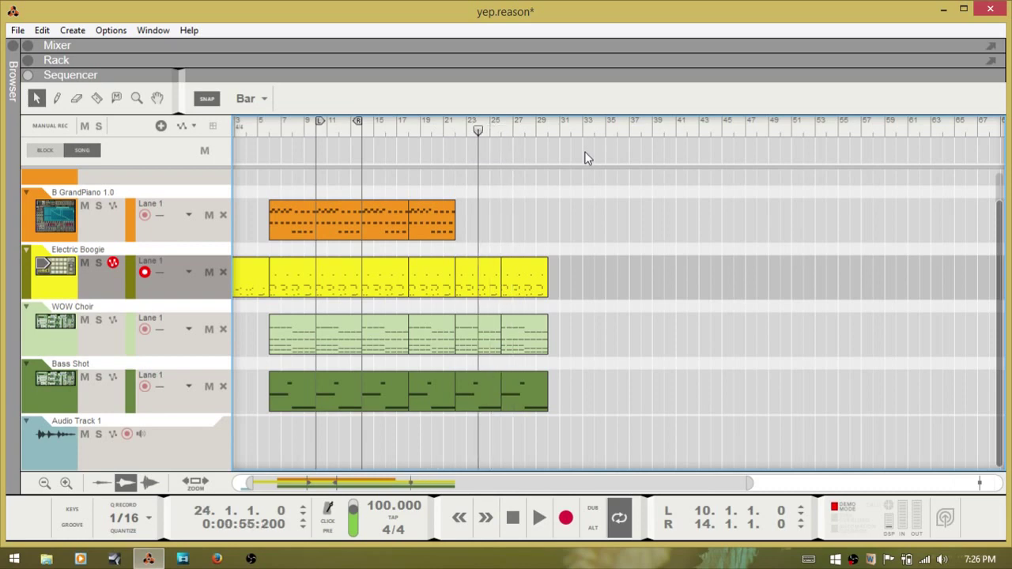
{"action": "key", "text": "KP_8"}
{"action": "key", "text": "KP_7"}
{"action": "key", "text": "KP_7"}
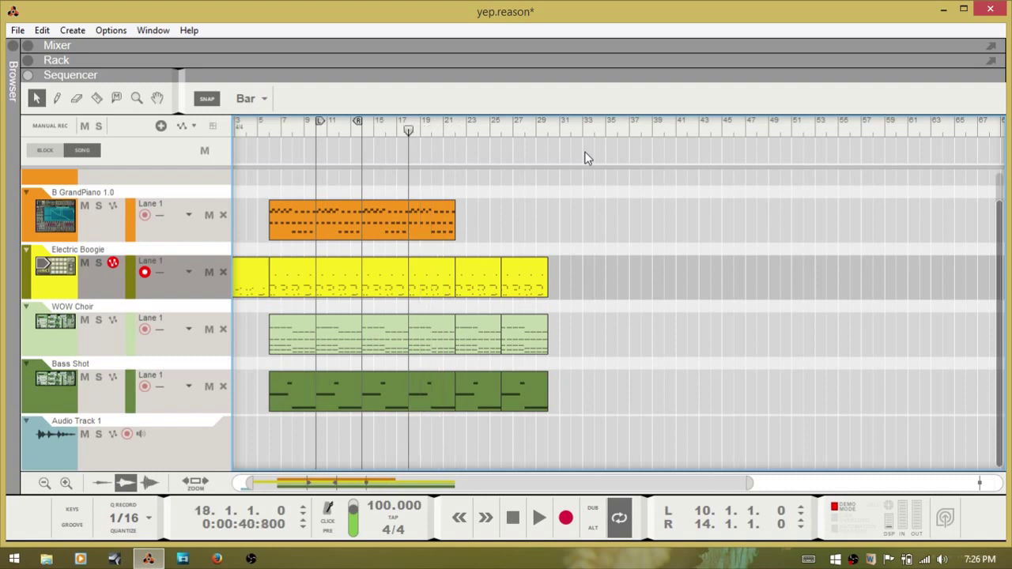
{"action": "key", "text": "KP_8"}
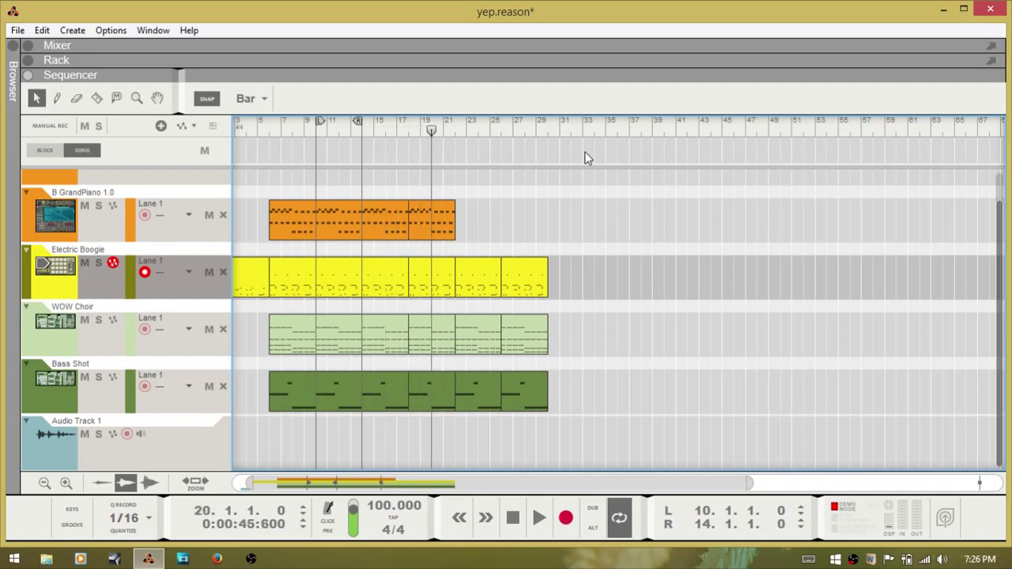
{"action": "key", "text": "KP_7"}
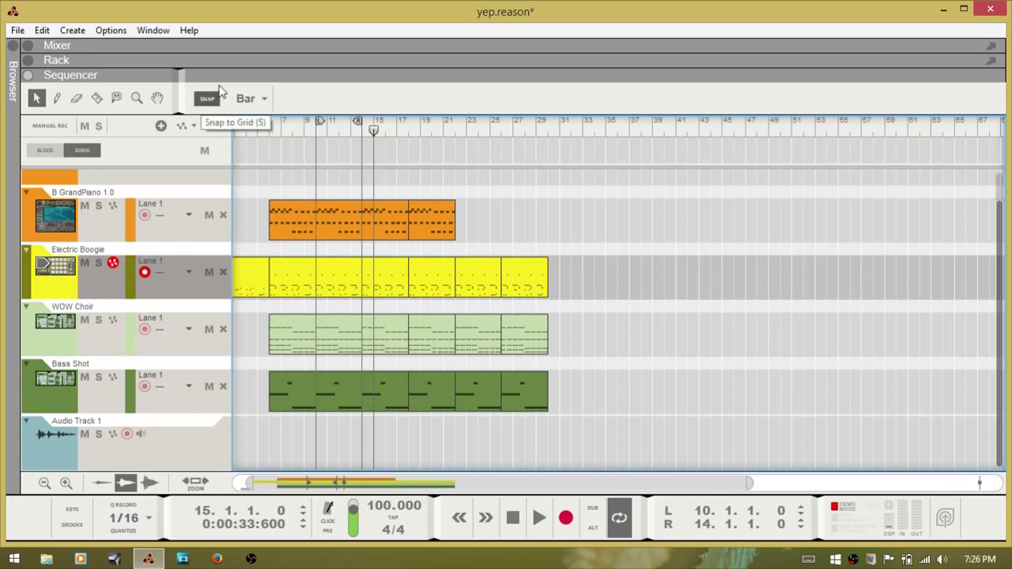
Toggle Snap to Grid off and back on, and switch the metronome click on and off
{"action": "key", "text": "s"}
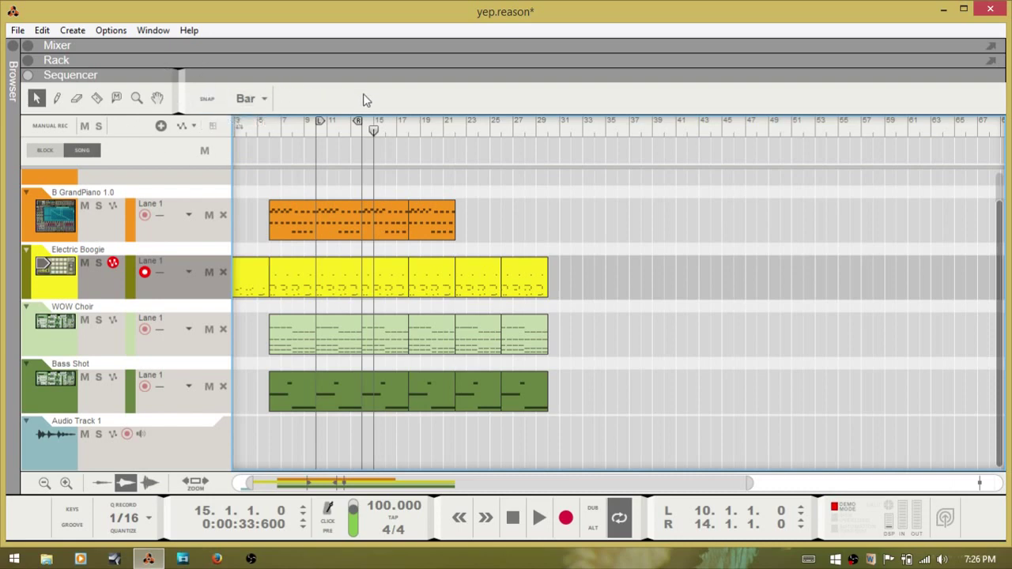
{"action": "key", "text": "s"}
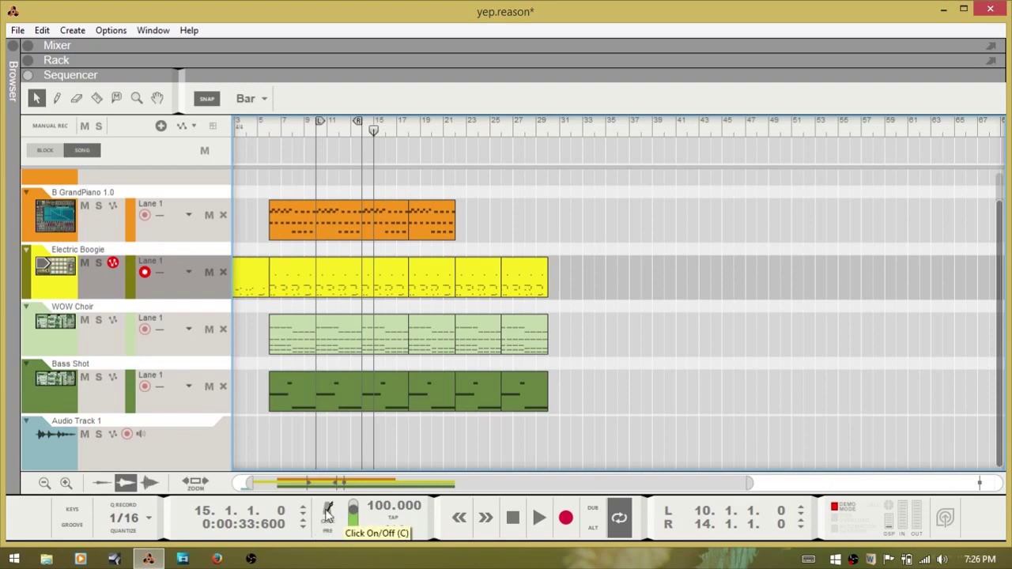
{"action": "key", "text": "c"}
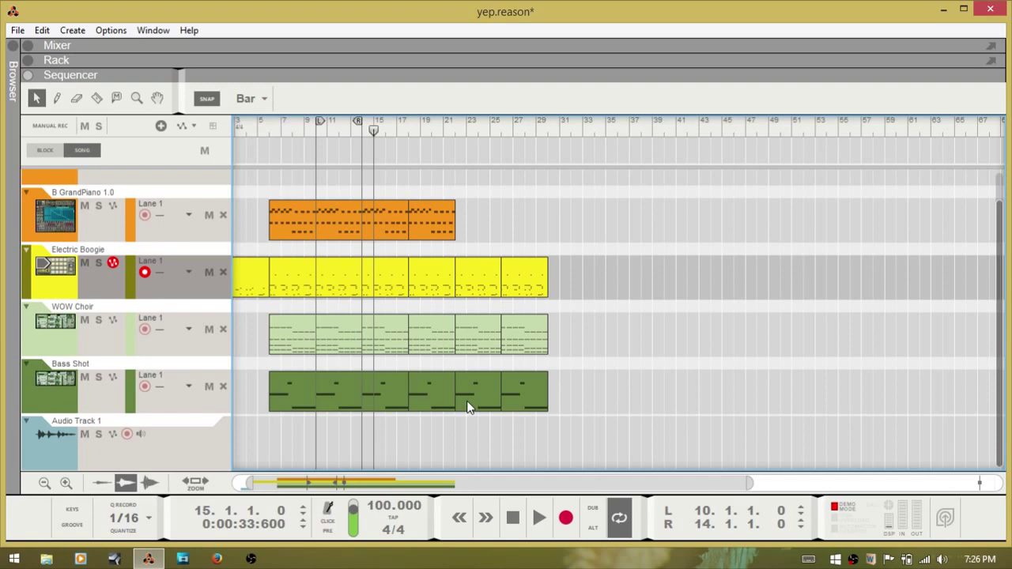
{"action": "key", "text": "c"}
Make B GrandPiano the active track and show the On-screen Piano Keys
{"action": "left_click", "coordinate": [30, 220]}
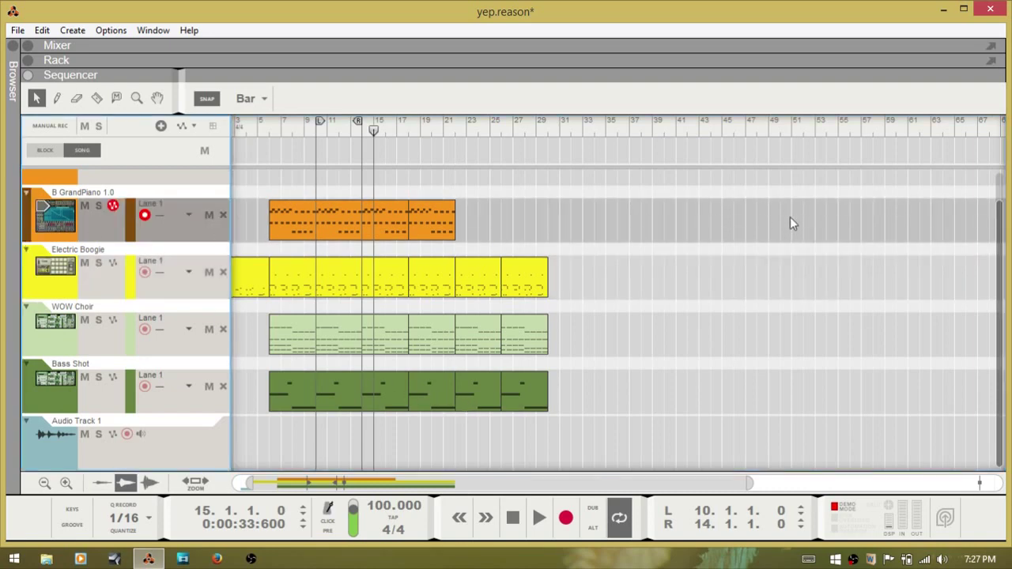
{"action": "key", "text": "F4"}
{"action": "key", "text": "F4"}
{"action": "key", "text": "F4"}
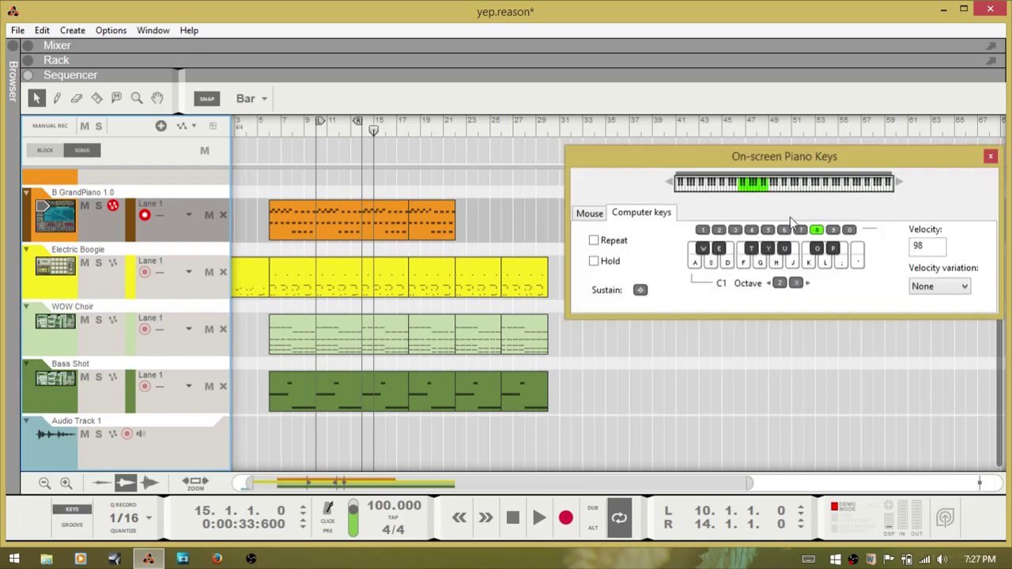
Play a series of piano notes with the computer keys in the C1 octave range
{"action": "key", "text": "g"}
{"action": "key", "text": "j"}
{"action": "key", "text": "k"}
{"action": "key", "text": "l"}
{"action": "key", "text": "s"}
{"action": "key", "text": "k"}
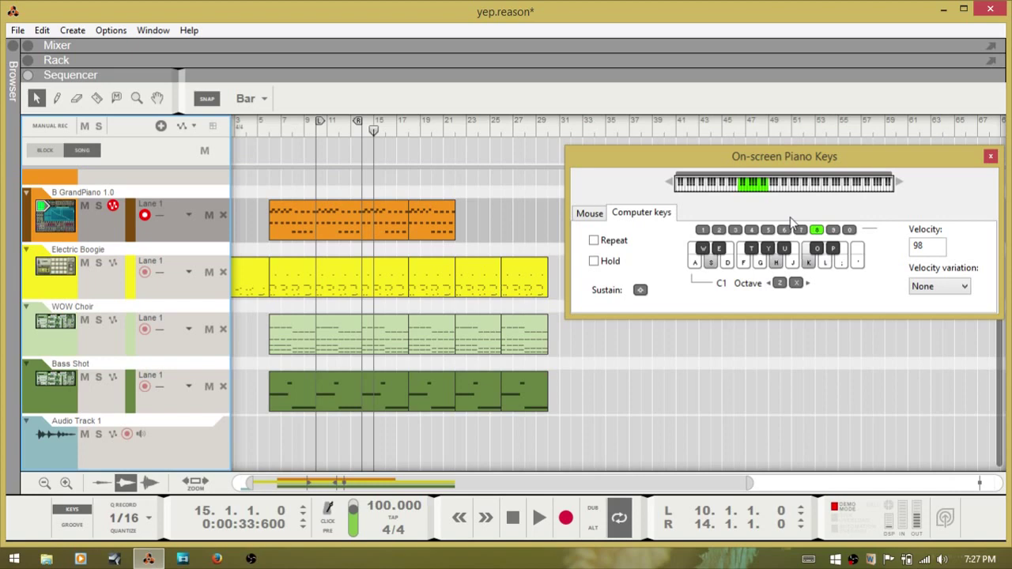
{"action": "key", "text": "g"}
{"action": "key", "text": "j"}
{"action": "key", "text": "apostrophe"}
{"action": "key", "text": "semicolon"}
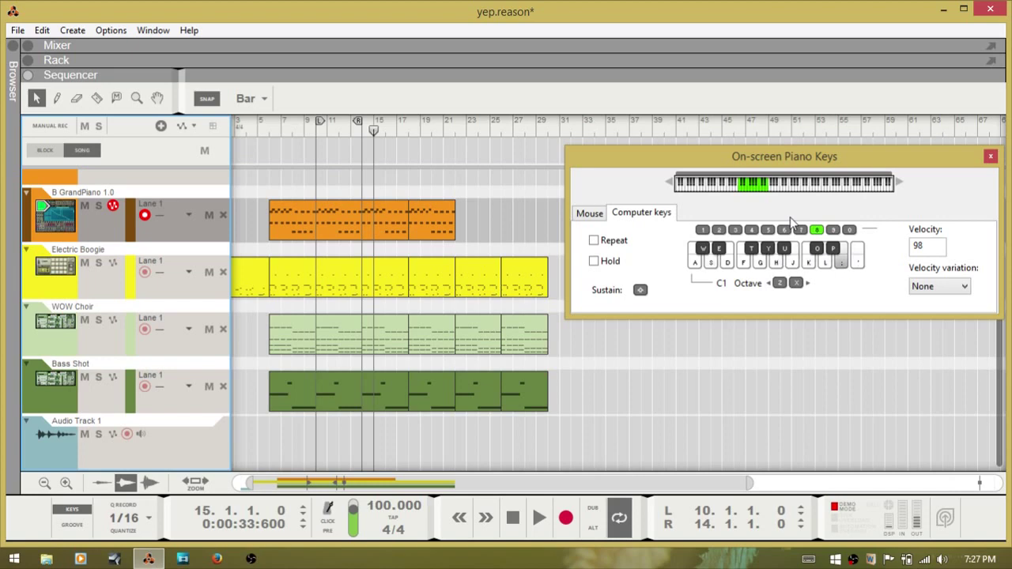
{"action": "key", "text": "a"}
{"action": "key", "text": "f"}
{"action": "key", "text": "k"}
{"action": "key", "text": "g"}
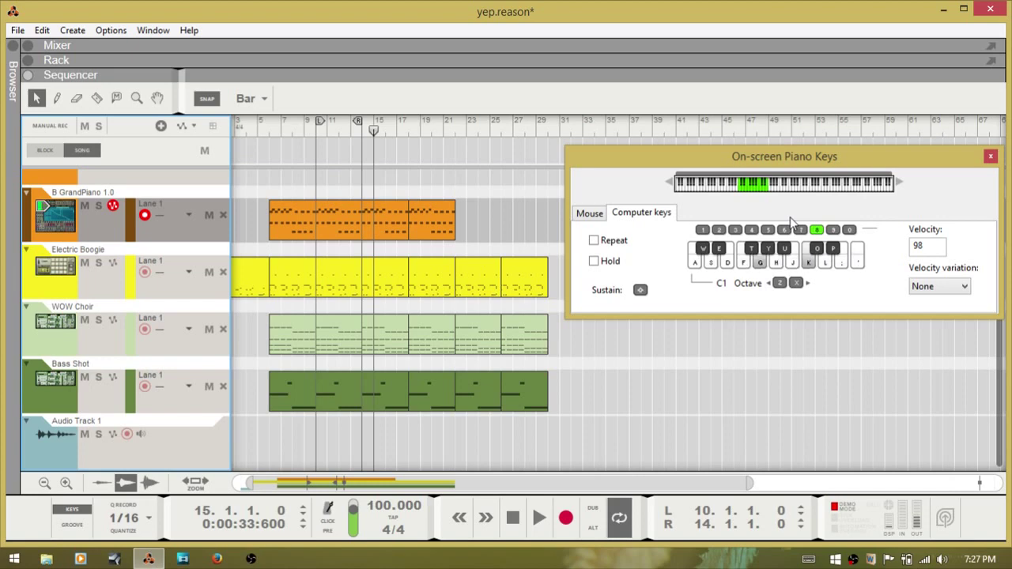
{"action": "key", "text": "d"}
{"action": "key", "text": "l"}
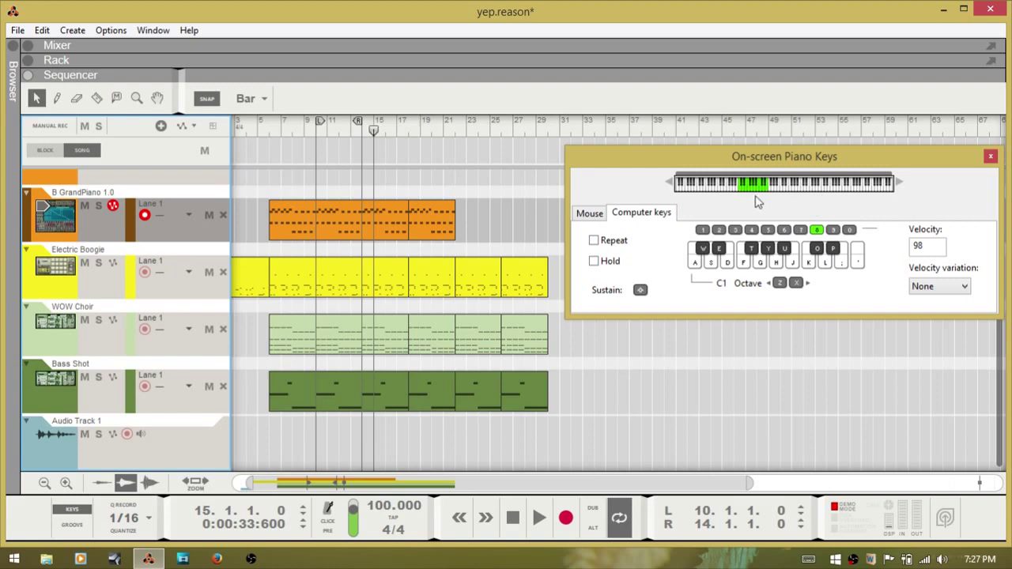
Shift the computer keys' octave range up and down several times, ending with the range starting at C3
{"action": "key", "text": "x"}
{"action": "key", "text": "x"}
{"action": "key", "text": "x"}
{"action": "key", "text": "x"}
{"action": "key", "text": "x"}
{"action": "key", "text": "z"}
{"action": "key", "text": "z"}
{"action": "key", "text": "z"}
{"action": "key", "text": "z"}
{"action": "key", "text": "z"}
{"action": "key", "text": "x"}
{"action": "key", "text": "x"}
Play single notes and three-note chords on the piano in the C3 octave range
{"action": "key", "text": "k"}
{"action": "key", "text": "l"}
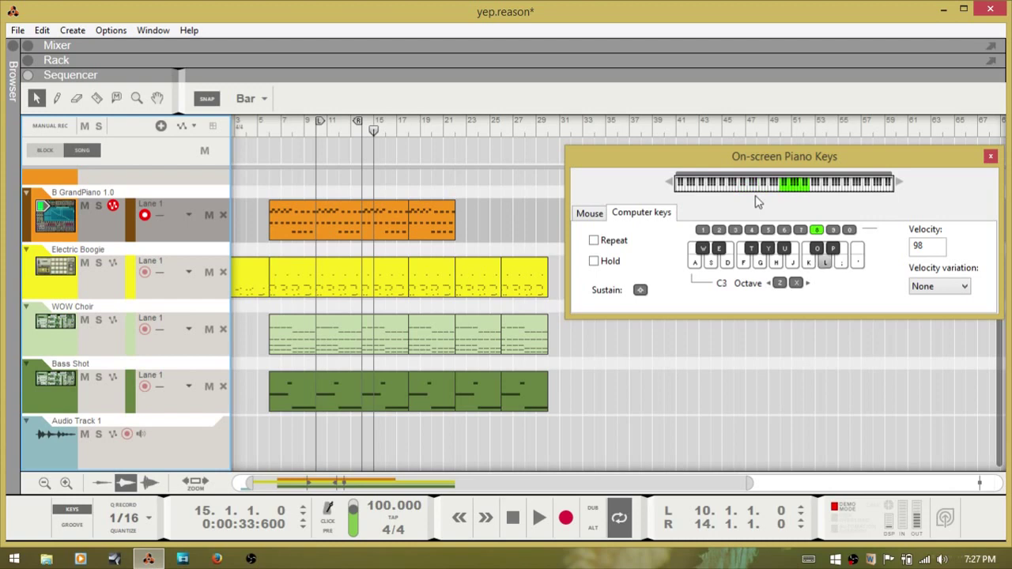
{"action": "key", "text": "semicolon"}
{"action": "key", "text": "d+g+j"}
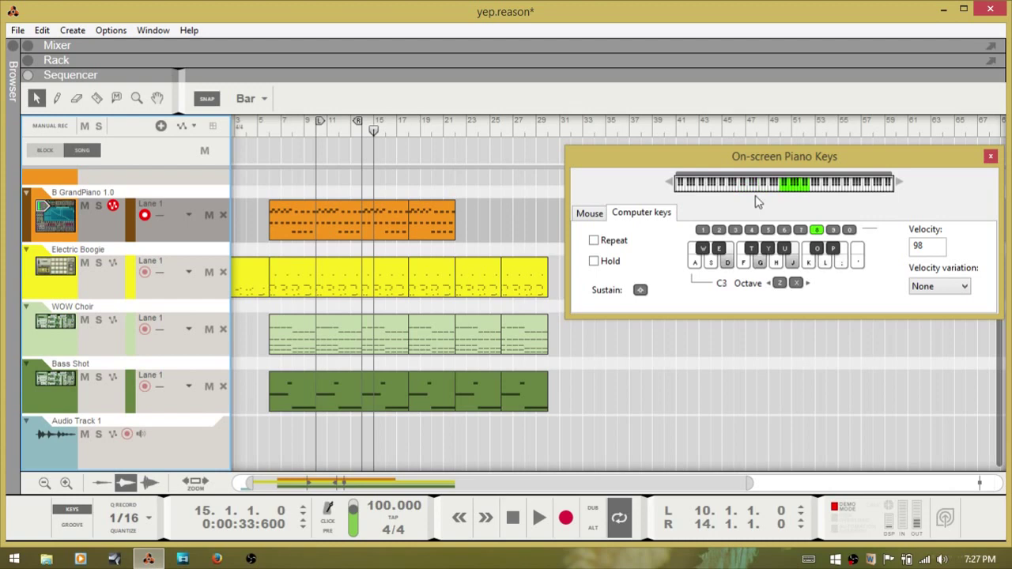
{"action": "key", "text": "l"}
{"action": "key", "text": "k"}
{"action": "key", "text": "j"}
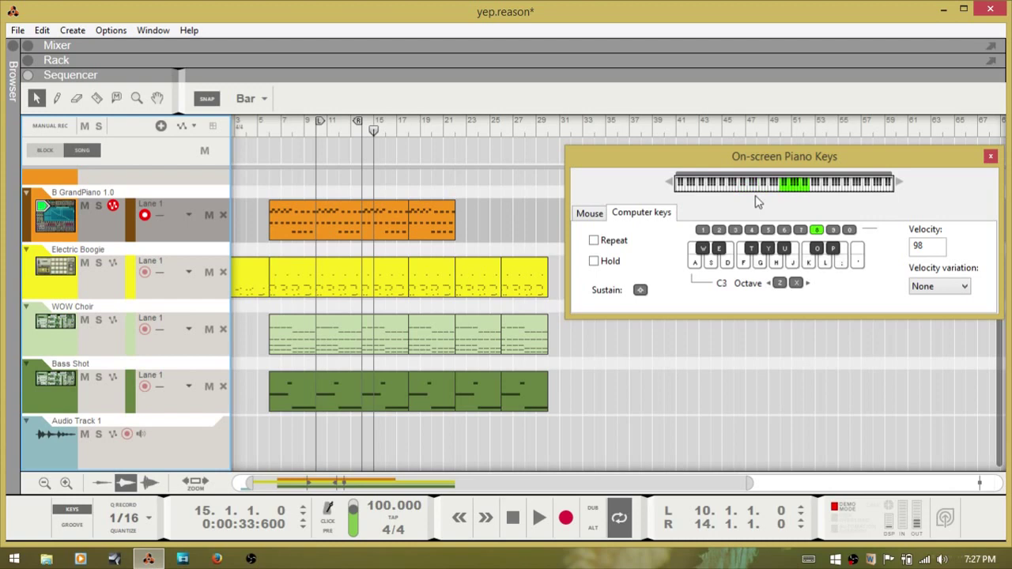
{"action": "key", "text": "a+f+h"}
{"action": "key", "text": "j"}
{"action": "key", "text": "d+g+j"}
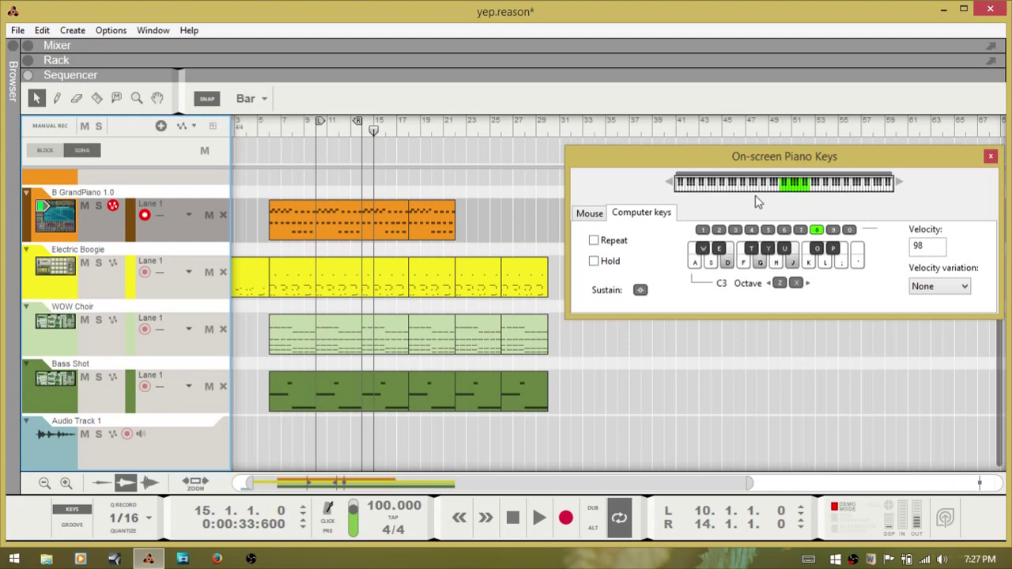
{"action": "key", "text": "k"}
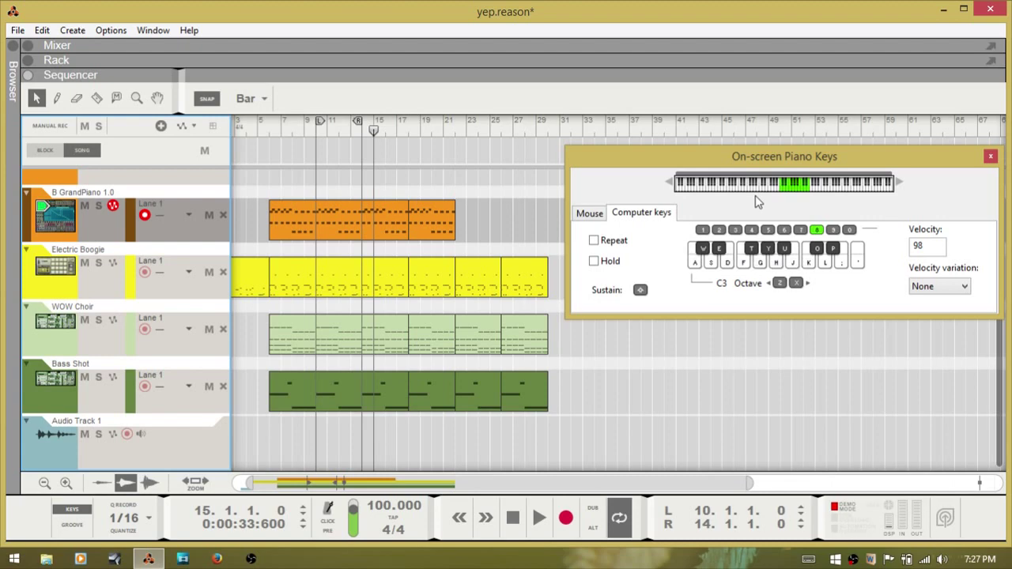
{"action": "key", "text": "a+f+h"}
Pick octave ranges directly on the overview keyboard up to C7, and step the range back down to C2
{"action": "left_click", "coordinate": [804, 193]}
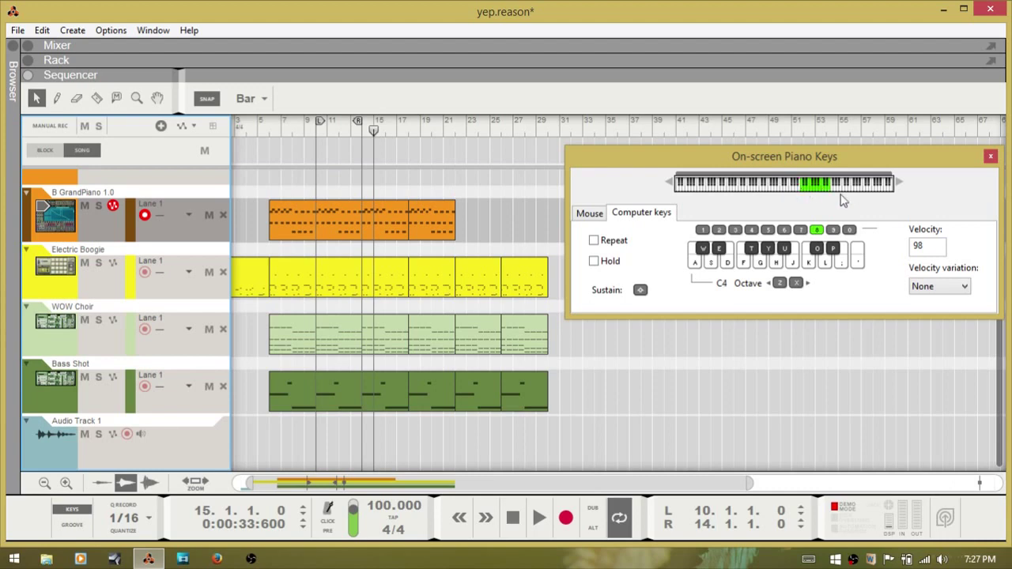
{"action": "left_click", "coordinate": [843, 195]}
{"action": "left_click", "coordinate": [869, 197]}
{"action": "left_click", "coordinate": [869, 196]}
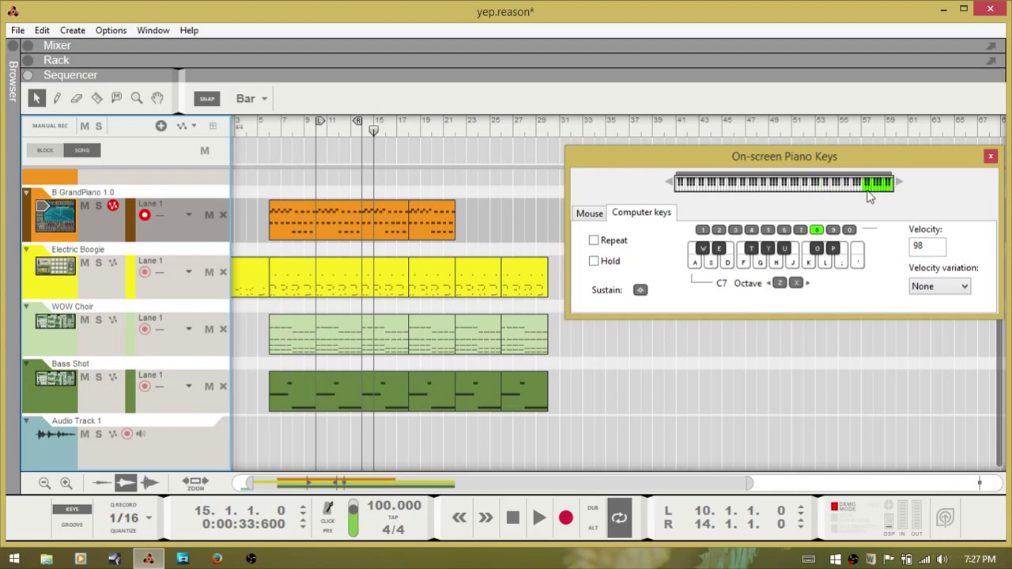
{"action": "key", "text": "z"}
{"action": "key", "text": "z"}
{"action": "key", "text": "z"}
{"action": "key", "text": "z"}
{"action": "key", "text": "z"}
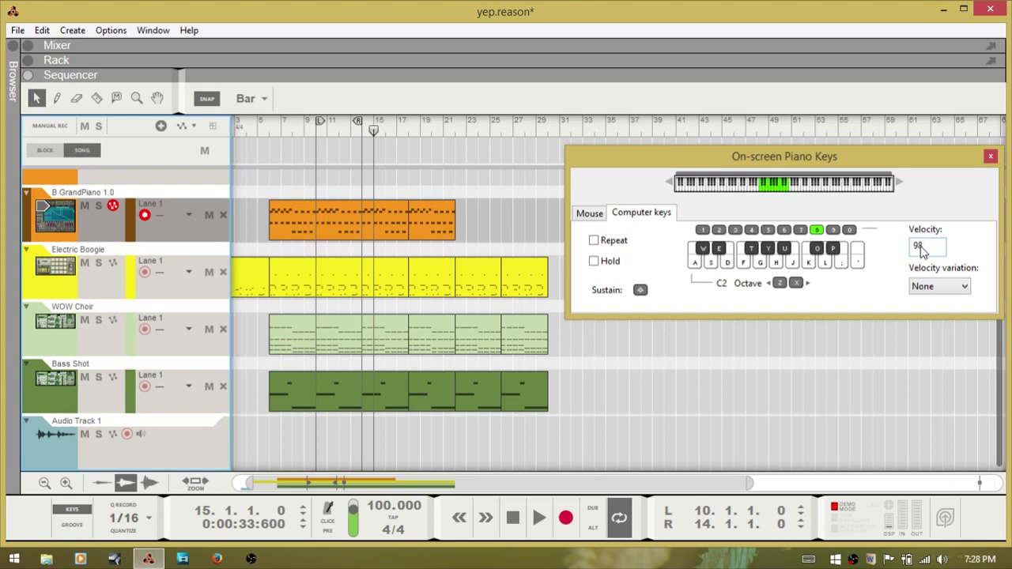
Step the computer keys' velocity through levels 7, 6, 5, 4 and 8, and view the velocity variation options
{"action": "key", "text": "7"}
{"action": "key", "text": "6"}
{"action": "key", "text": "5"}
{"action": "key", "text": "4"}
{"action": "key", "text": "8"}
{"action": "left_click", "coordinate": [966, 289]}
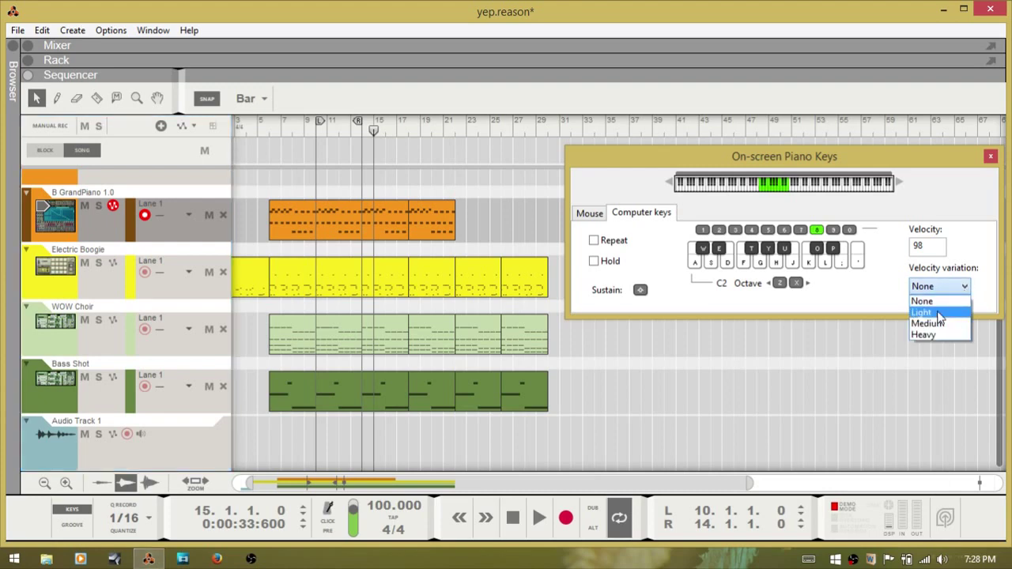
{"action": "left_click", "coordinate": [986, 249]}
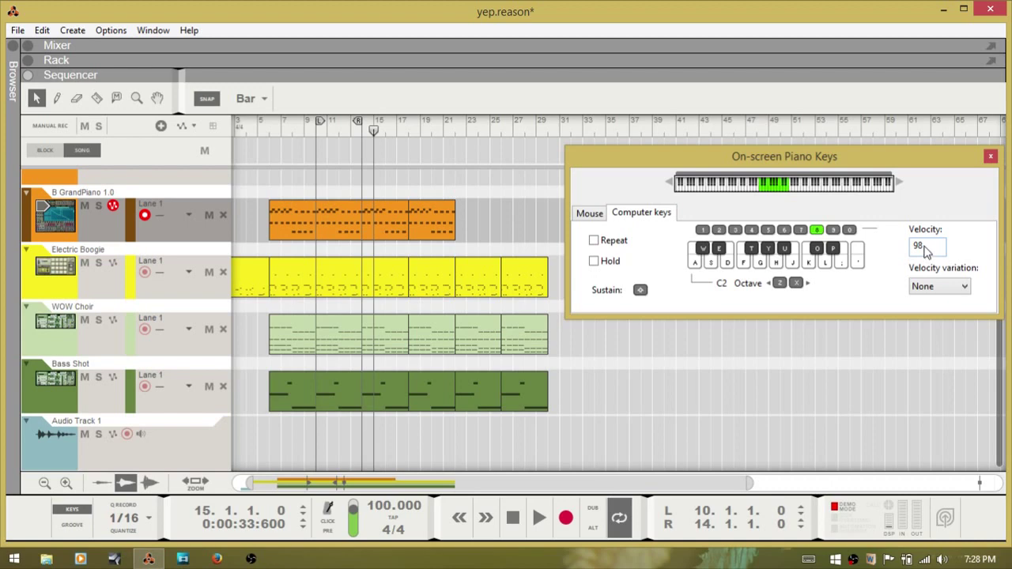
Close the On-screen Piano Keys and delete the audio clip at the start of Audio Track 1
{"action": "key", "text": "F4"}
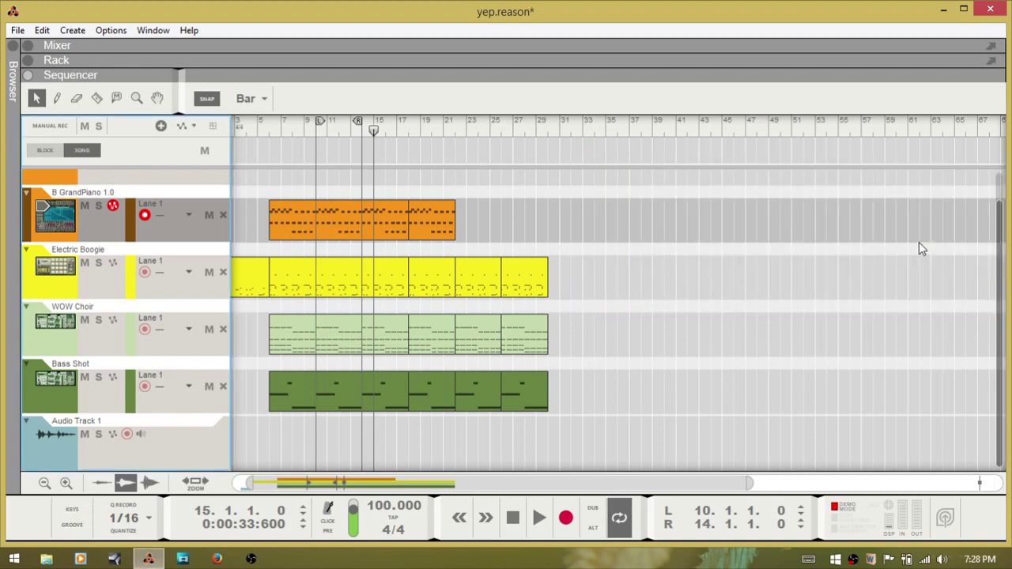
{"action": "key", "text": "h"}
{"action": "key", "text": "h"}
{"action": "key", "text": "h"}
{"action": "key", "text": "h"}
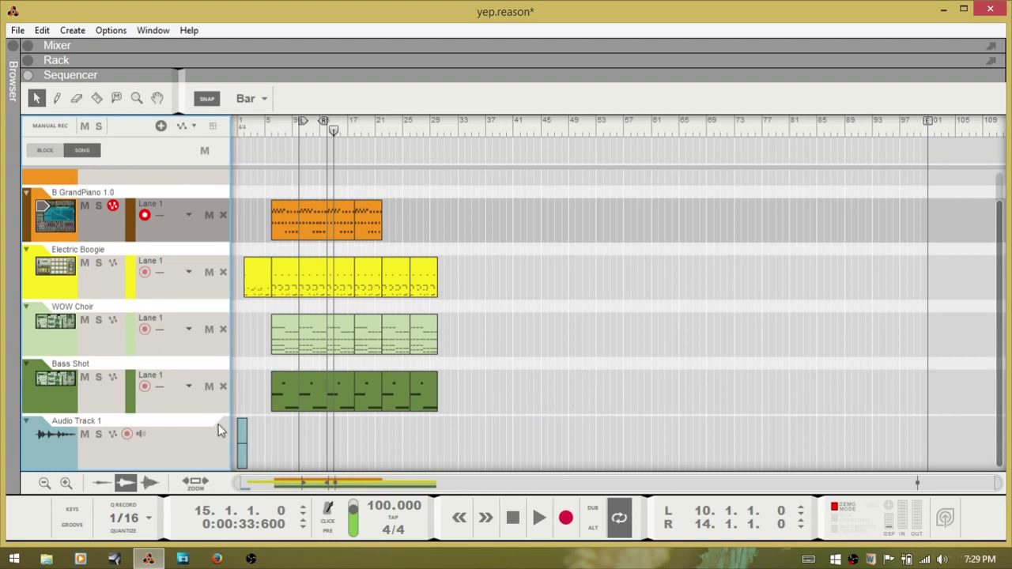
{"action": "left_click", "coordinate": [242, 439]}
{"action": "key", "text": "Delete"}
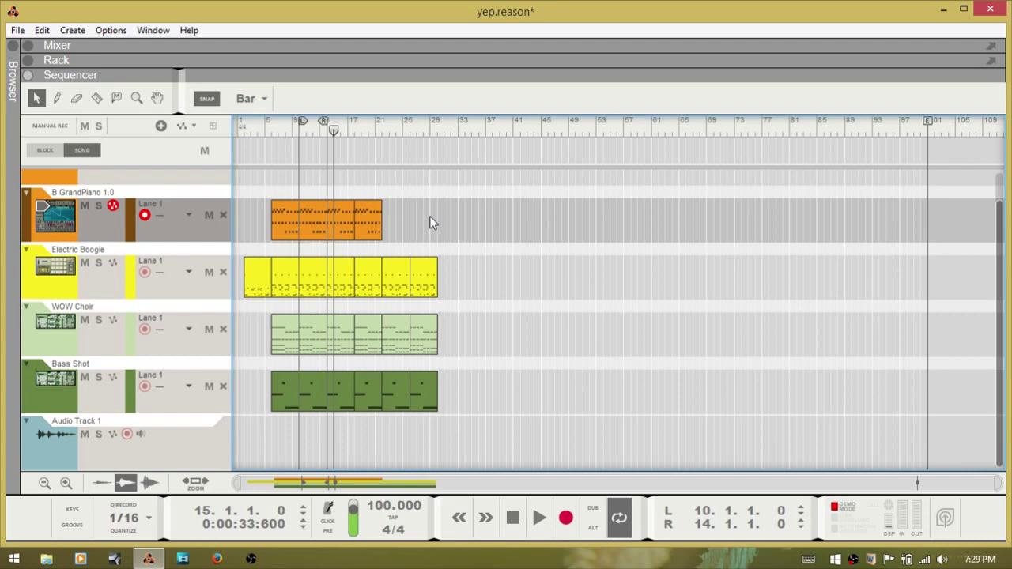
Rewind the song position to bar 1 and start playback
{"action": "key", "text": "KP_7"}
{"action": "key", "text": "KP_7"}
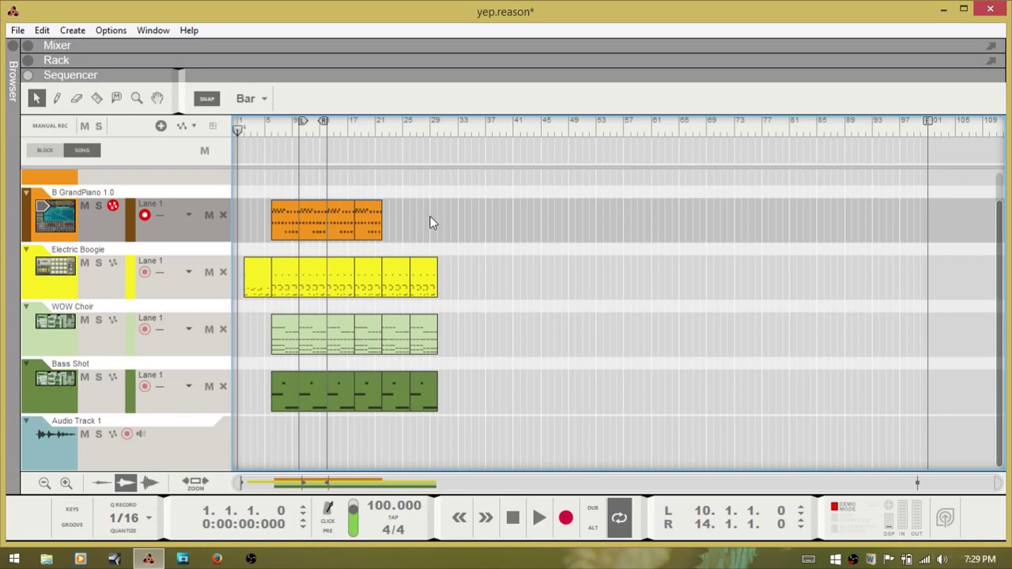
{"action": "key", "text": "space"}
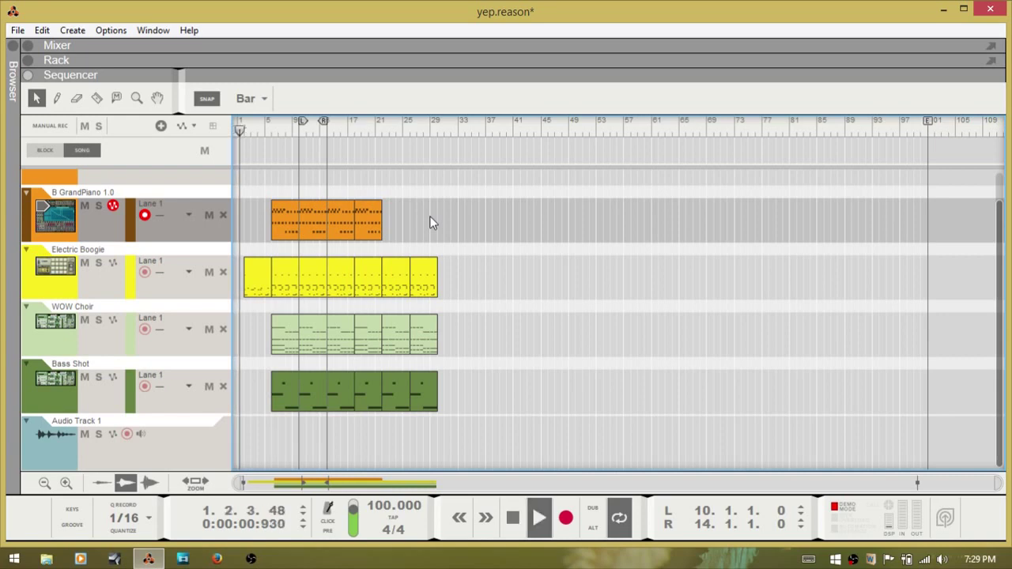